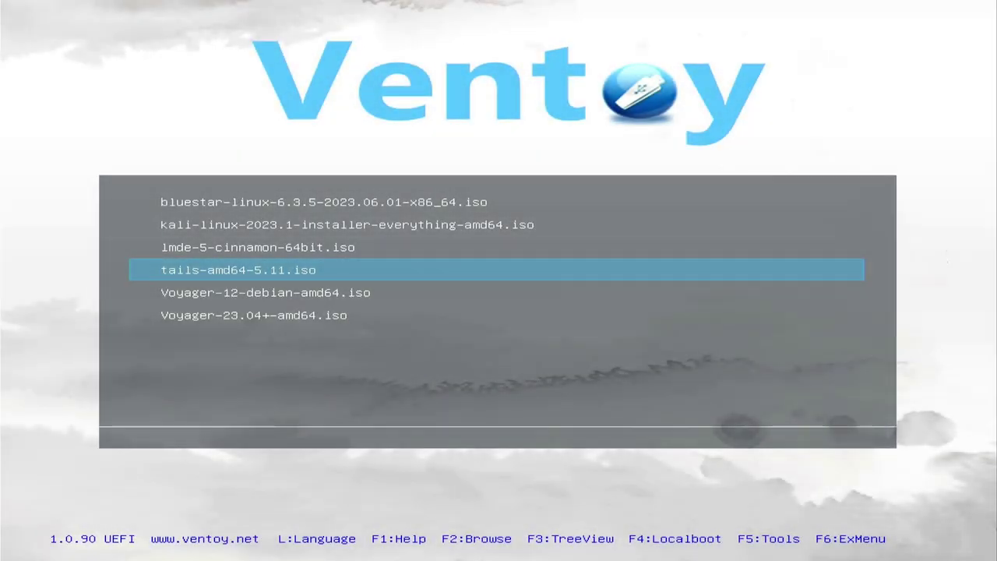
Select Voyager-23.04+-amd64.iso in the Ventoy menu and boot it in normal mode
key("Down")
key("Down")
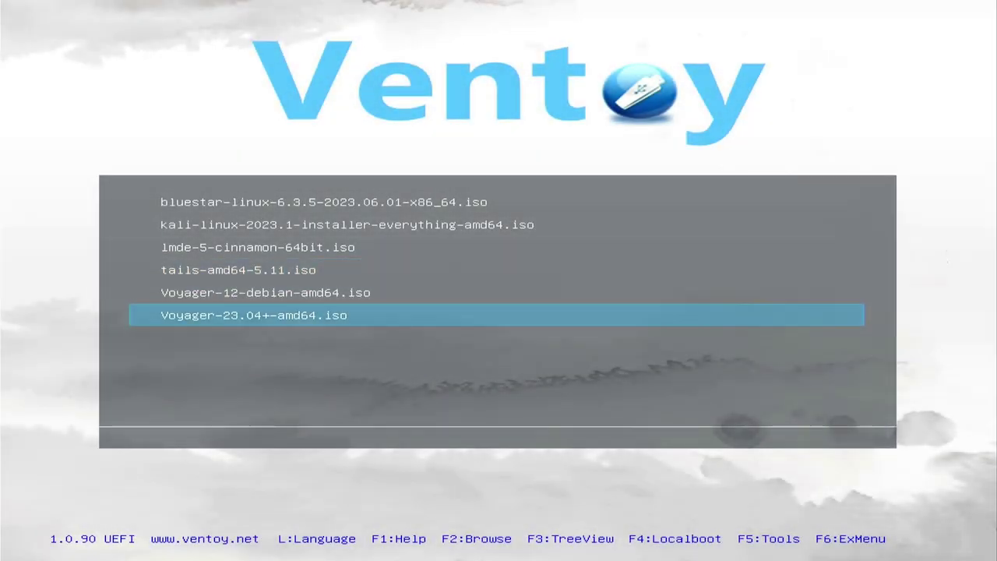
key("Up")
key("Down")
key("Up")
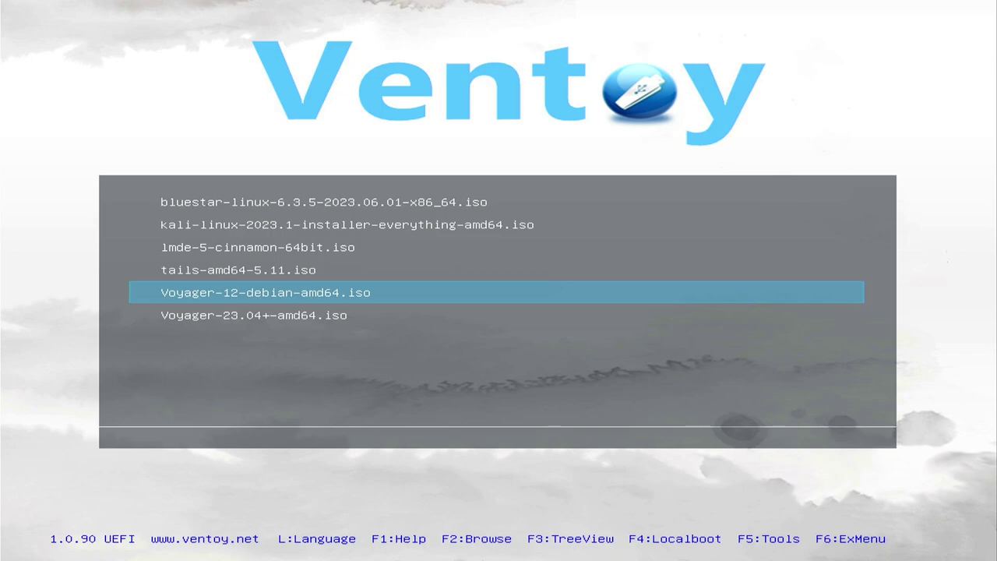
key("Down")
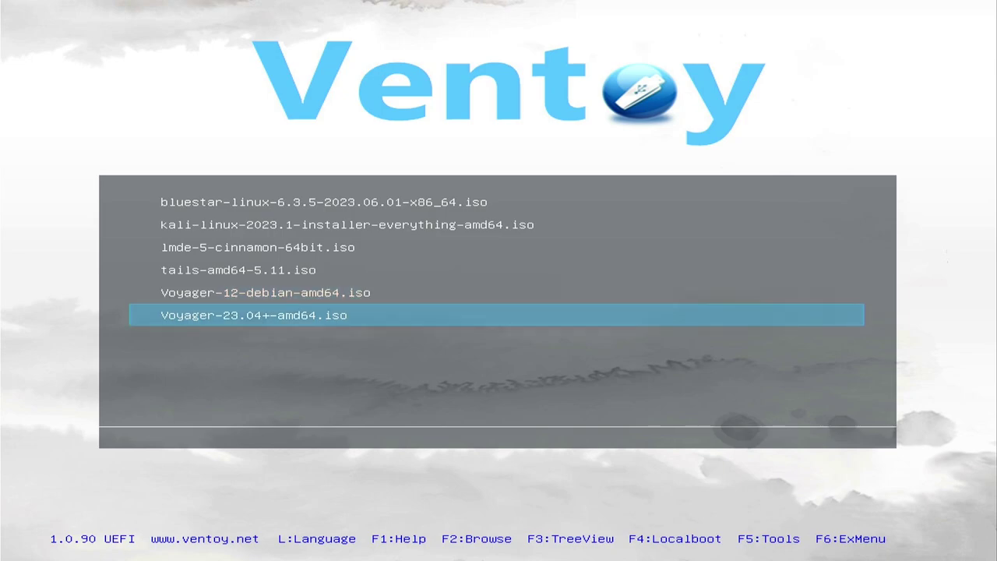
key("Up")
key("Down")
key("Return")
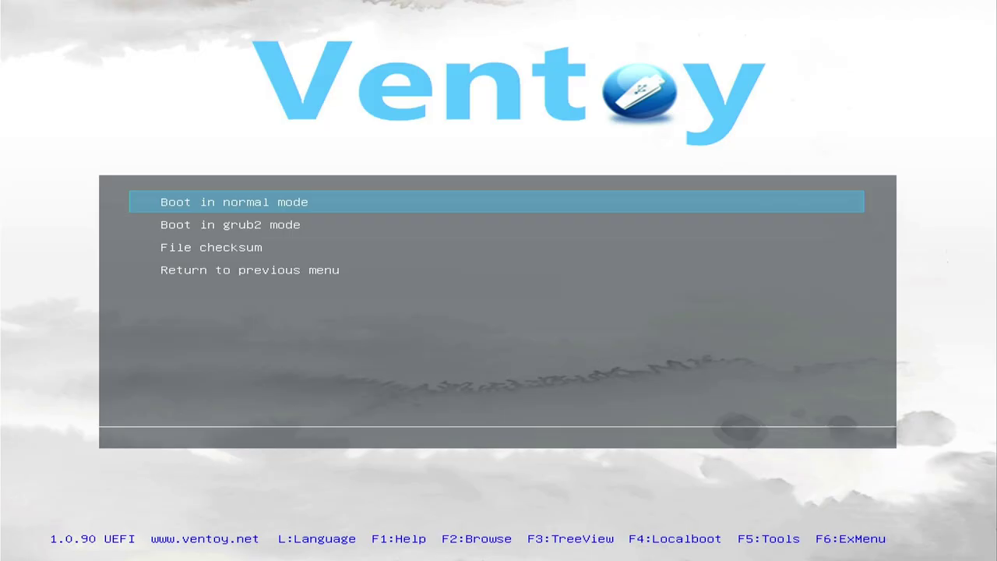
key("Return")
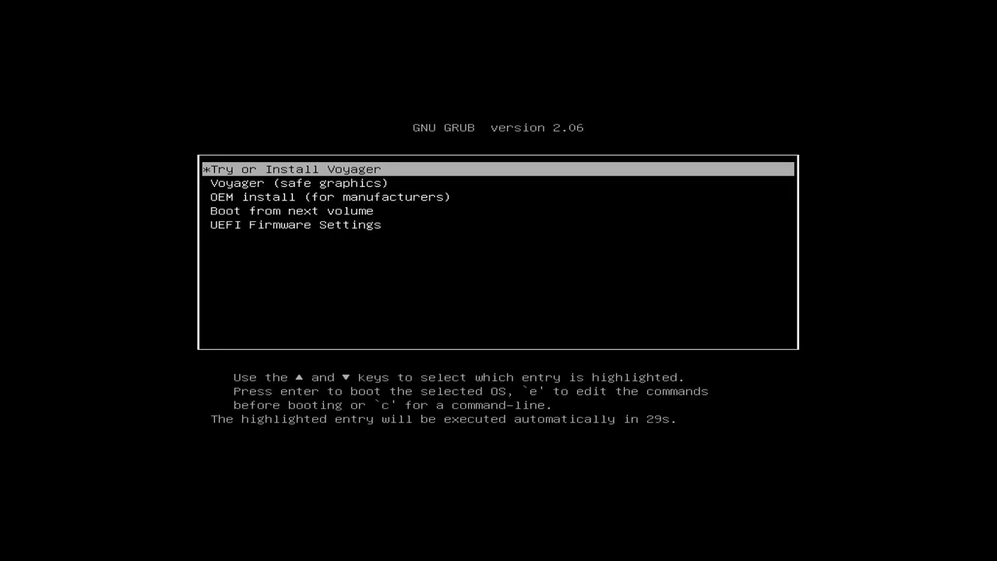
Start Try or Install Voyager and launch the installer in Deutsch
key("Return")
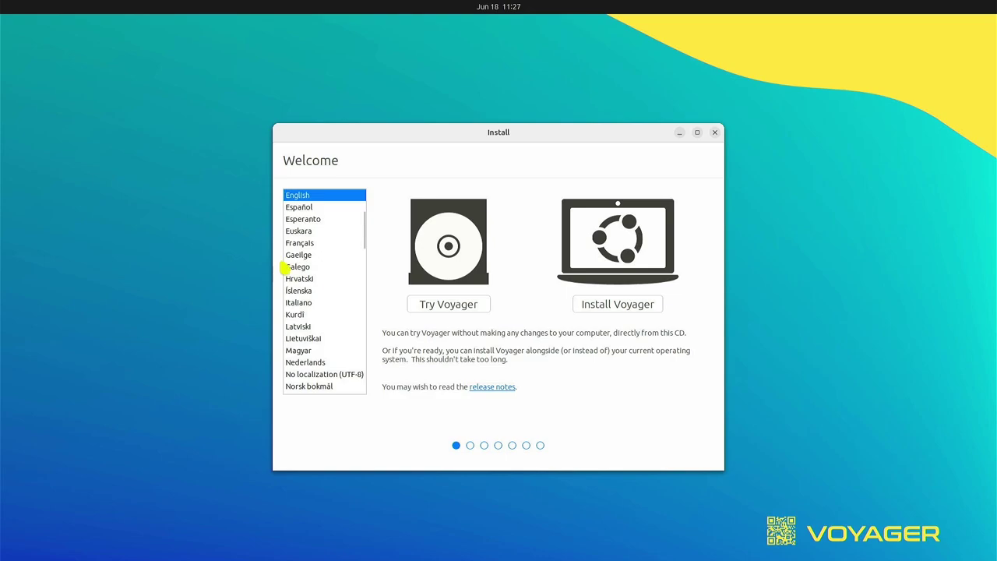
scroll(332, 260, "up", 1)
scroll(332, 261, "up", 2)
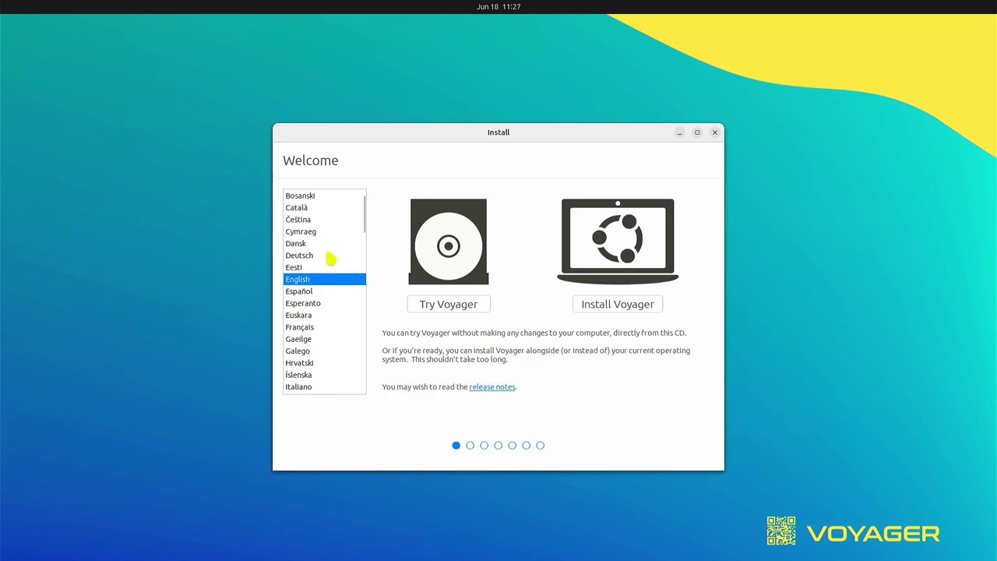
left_click(301, 255)
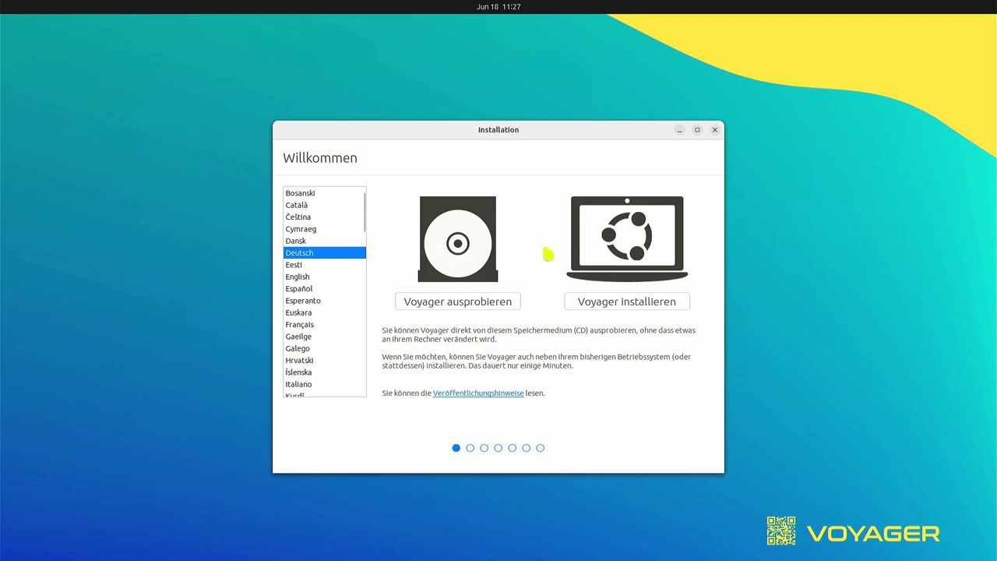
left_click(627, 307)
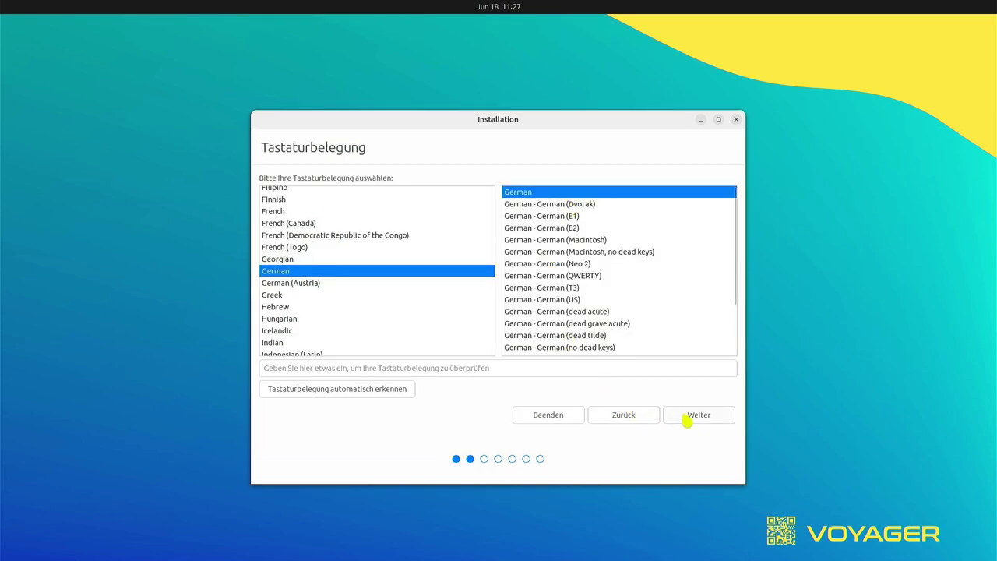
Keep the German keyboard layout and include third-party drivers and media formats
left_click(687, 418)
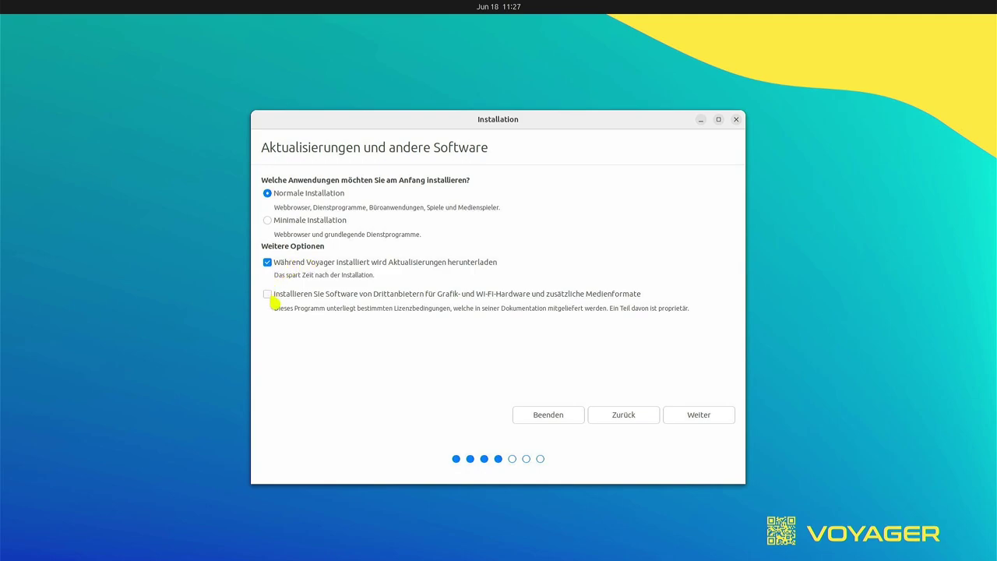
left_click(269, 296)
left_click(698, 420)
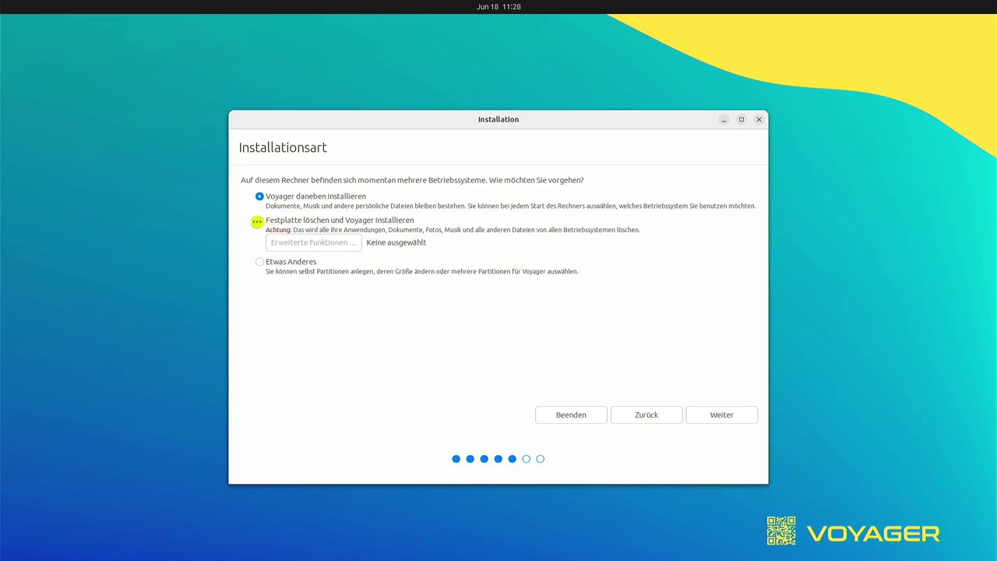
Choose 'Festplatte löschen und Voyager installieren' on the 256.1 GB disk and confirm the partition changes
left_click(259, 220)
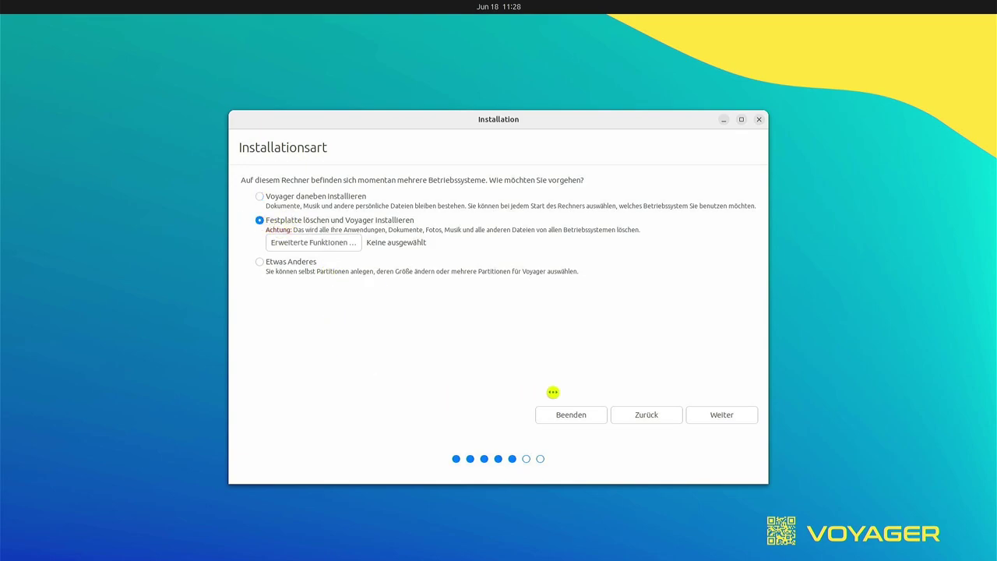
left_click(710, 419)
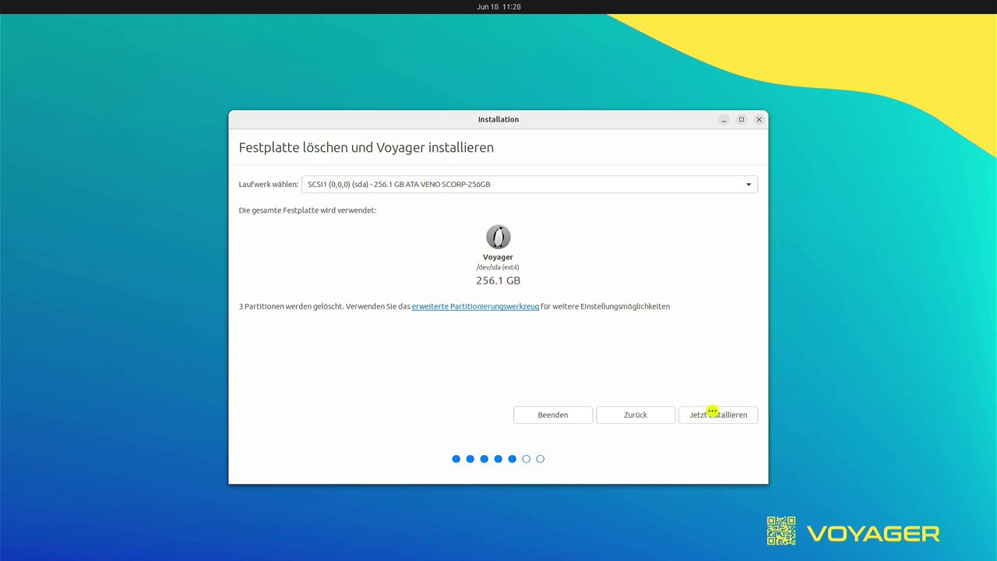
left_click(712, 416)
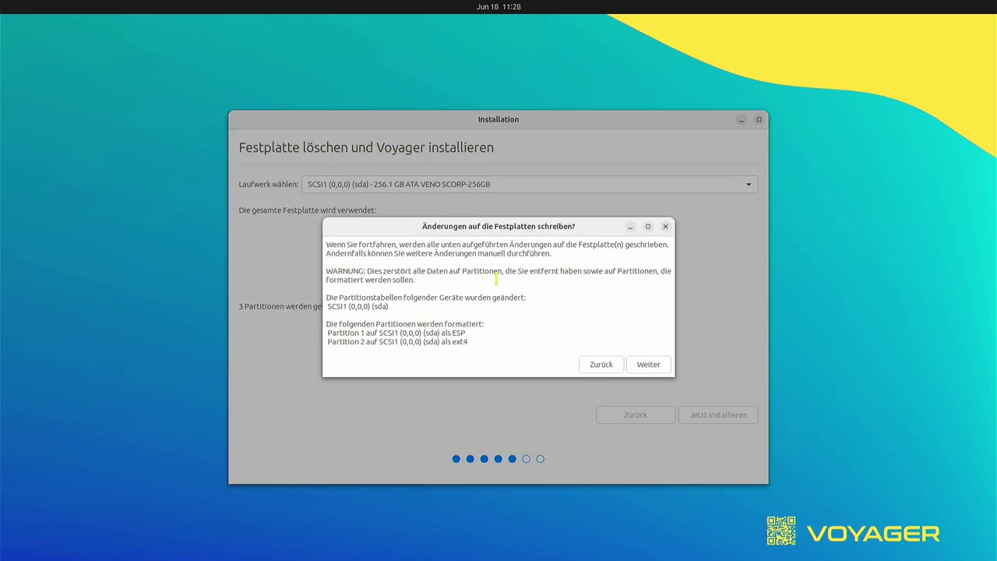
left_click(659, 369)
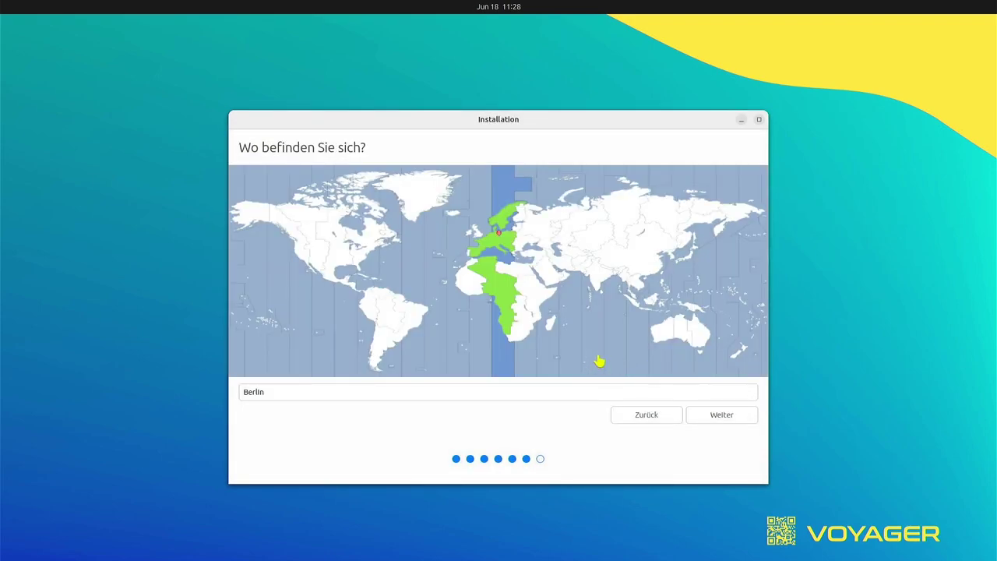
Keep Berlin as location, enter the user's name and a matching password, and continue
left_click(717, 417)
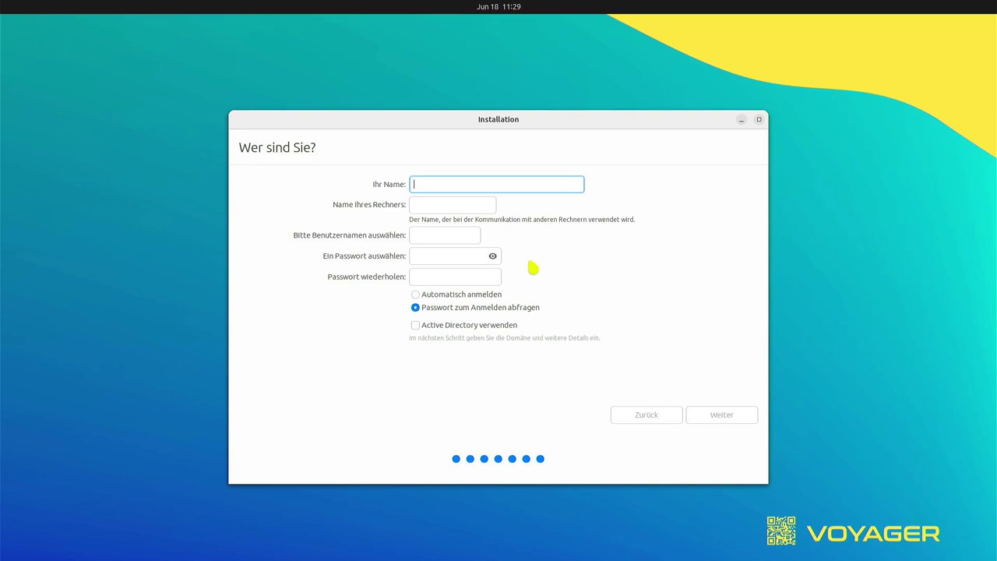
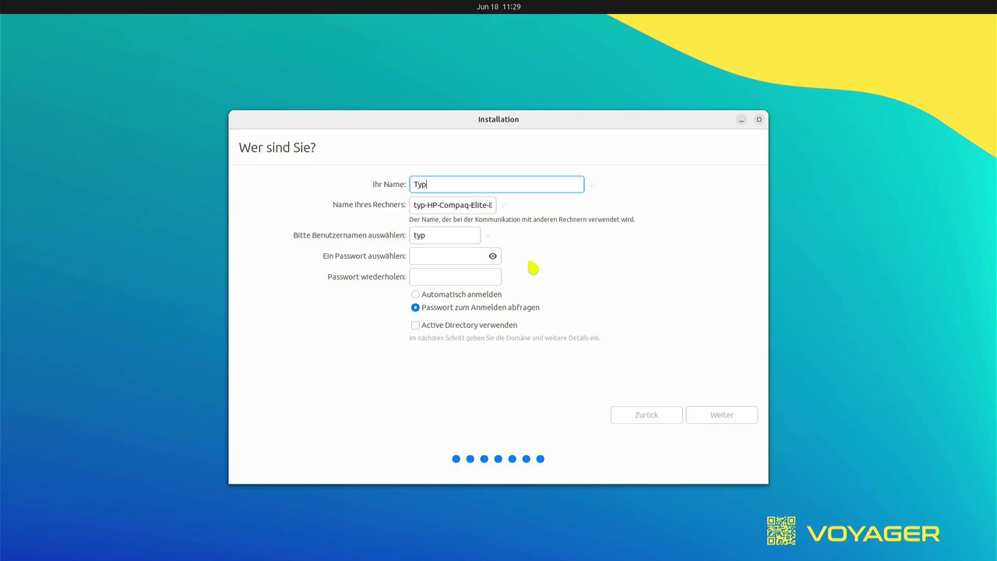
key("Tab")
key("Tab")
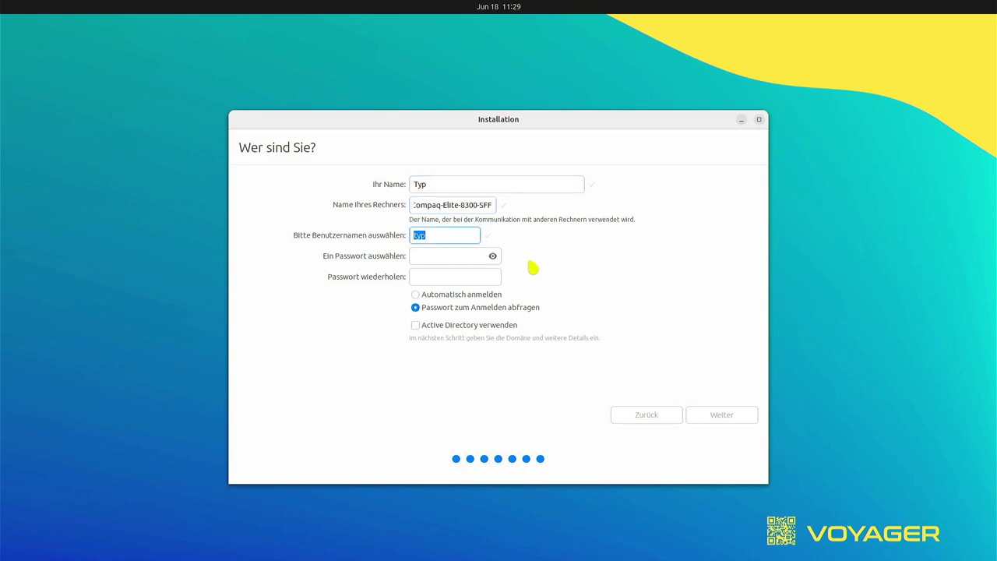
key("Tab")
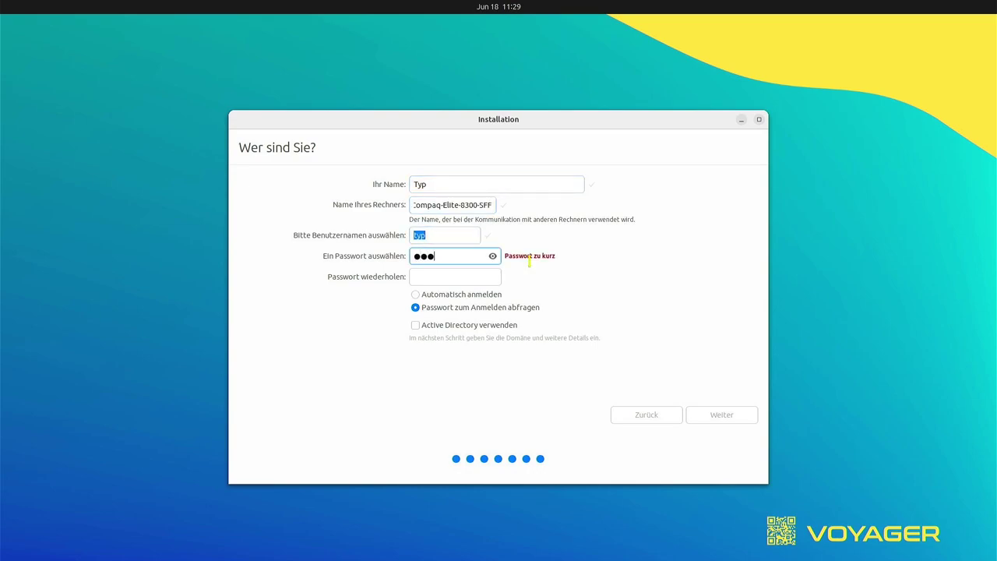
key("Tab")
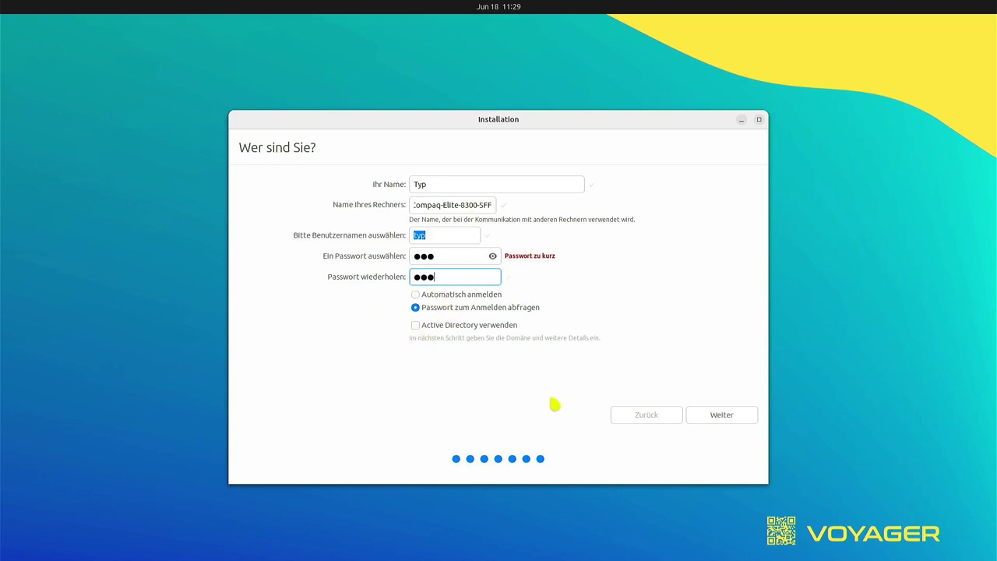
left_click(740, 417)
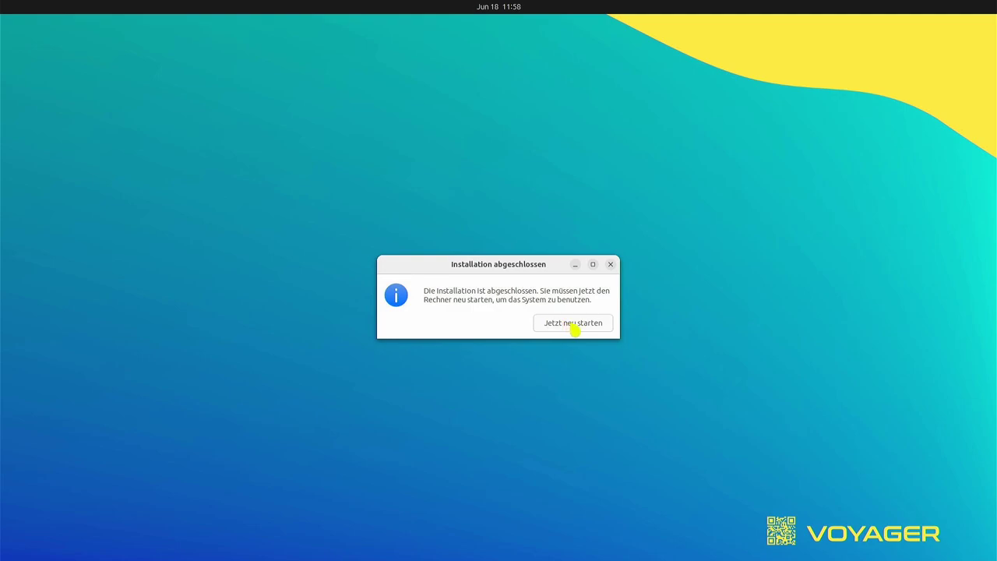
Restart and boot Voyager-12-debian-amd64.iso from Ventoy in normal mode
left_click(572, 323)
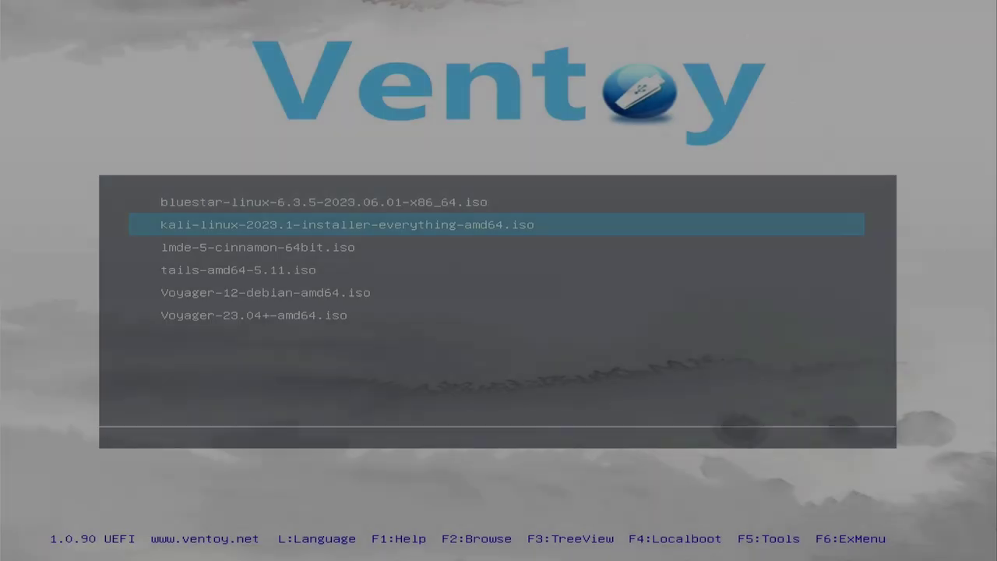
key("Down")
key("Down")
key("Down")
key("Return")
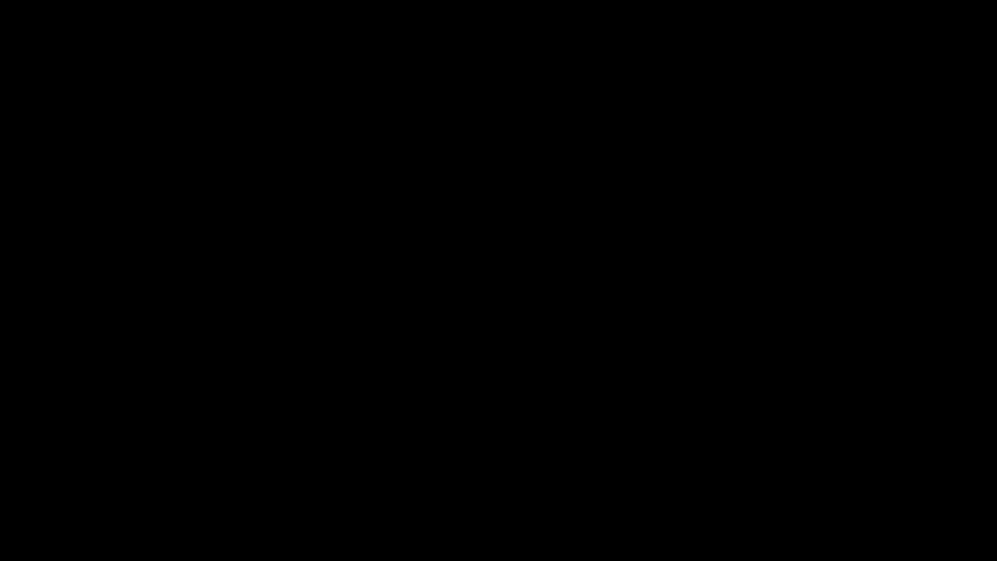
key("Return")
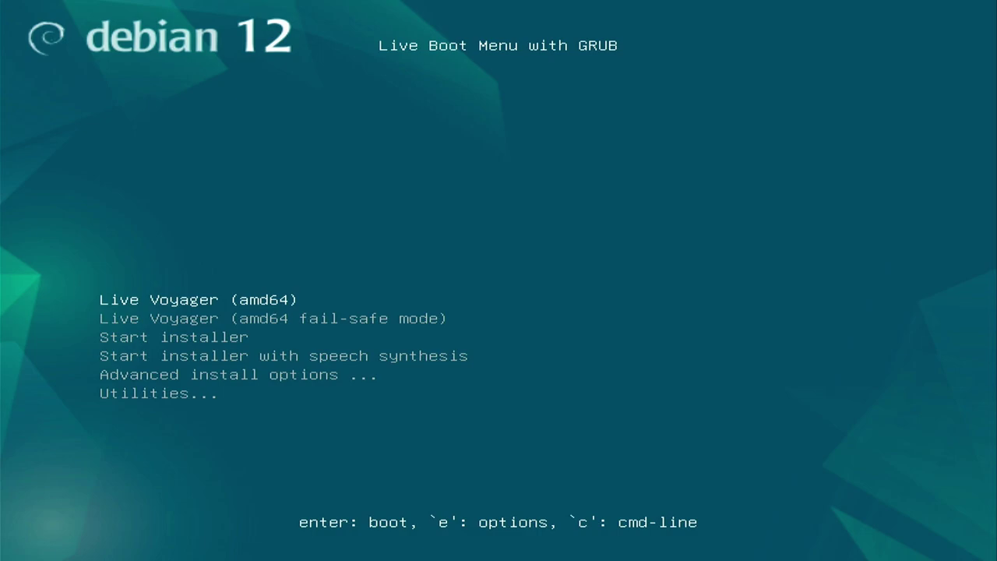
Boot the Start installer entry from the Debian GRUB menu
key("Down")
key("Up")
key("Down")
key("Down")
key("Return")
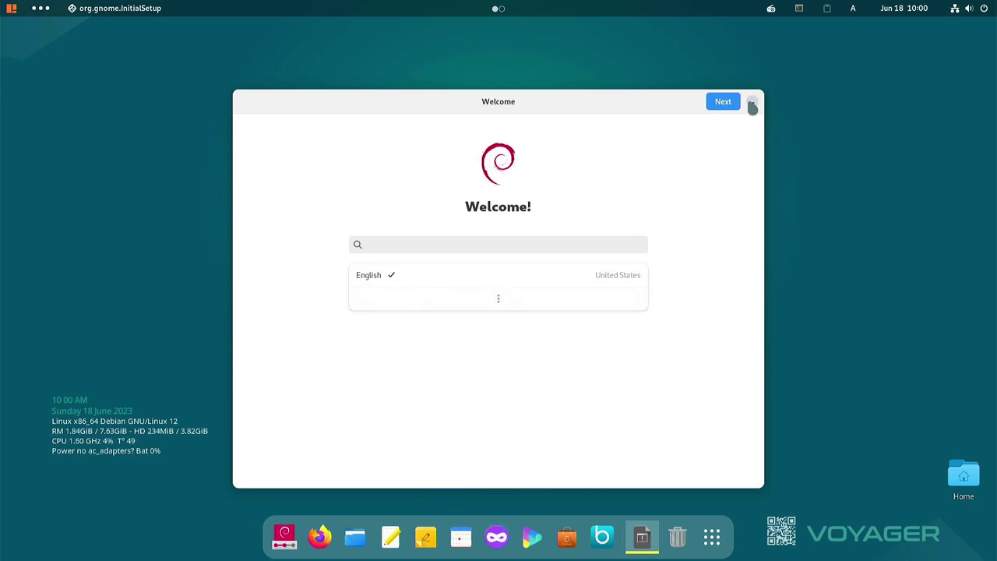
Accept English with English (US) typing, disable Location Services, skip online accounts, and start using Debian
left_click(723, 102)
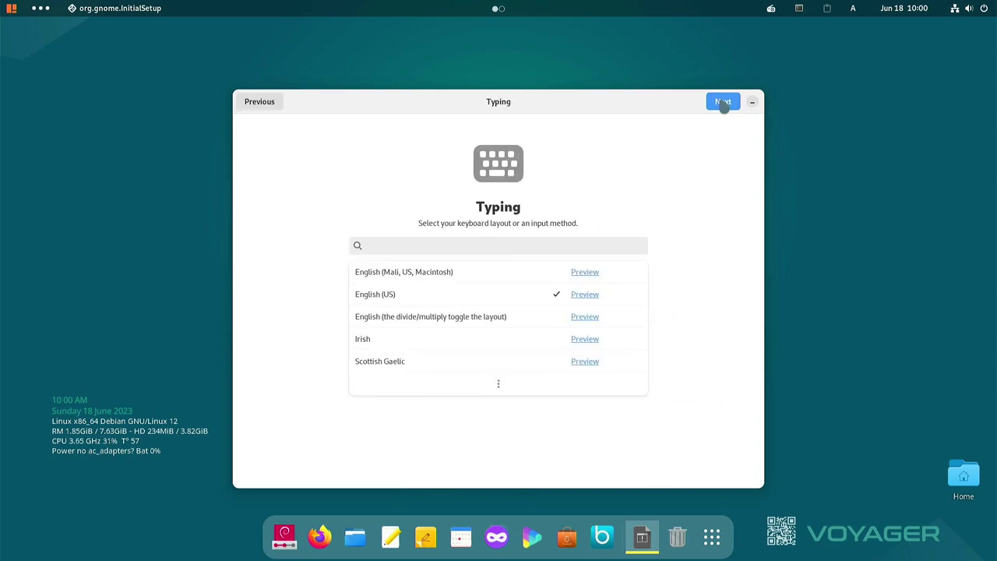
left_click(724, 102)
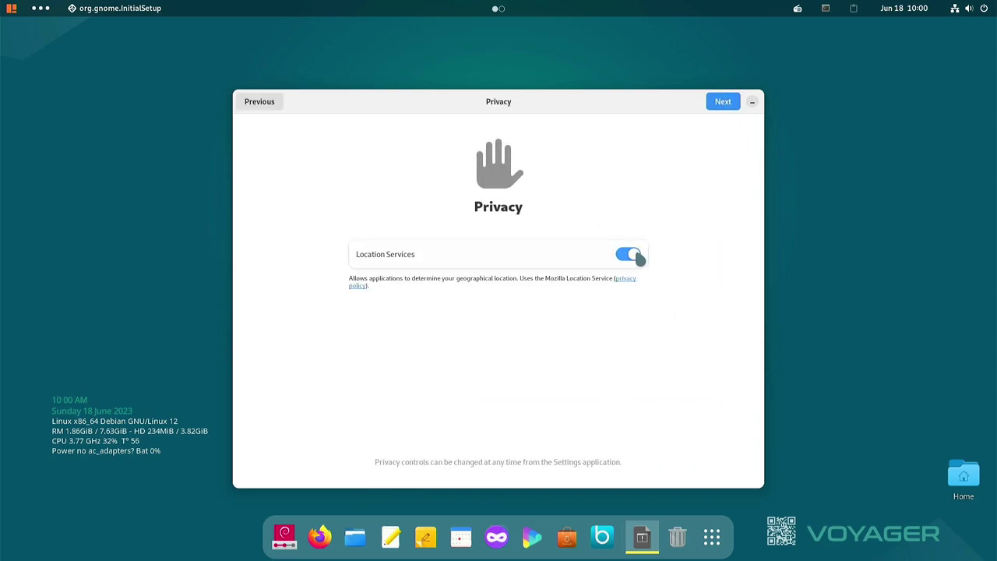
left_click(637, 256)
left_click(720, 103)
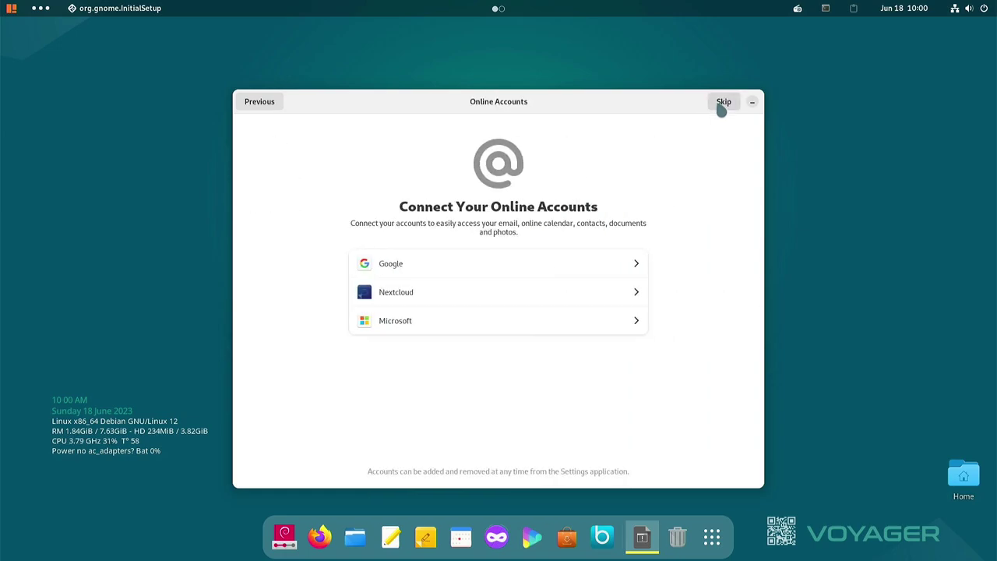
left_click(724, 104)
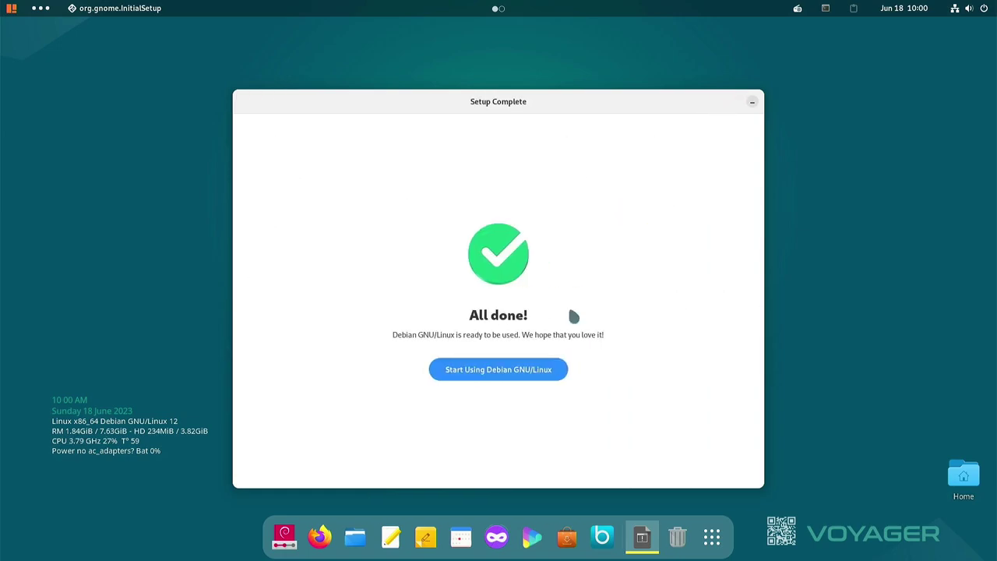
left_click(536, 376)
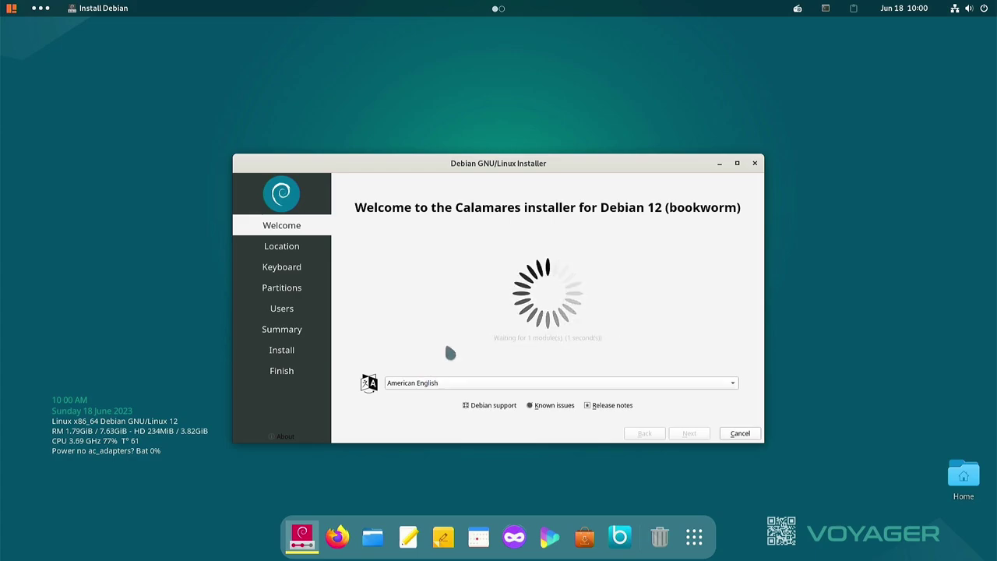
Maximize Calamares, switch it to Deutsch, set Europe/Berlin, and keep the German keyboard layout
left_click(737, 164)
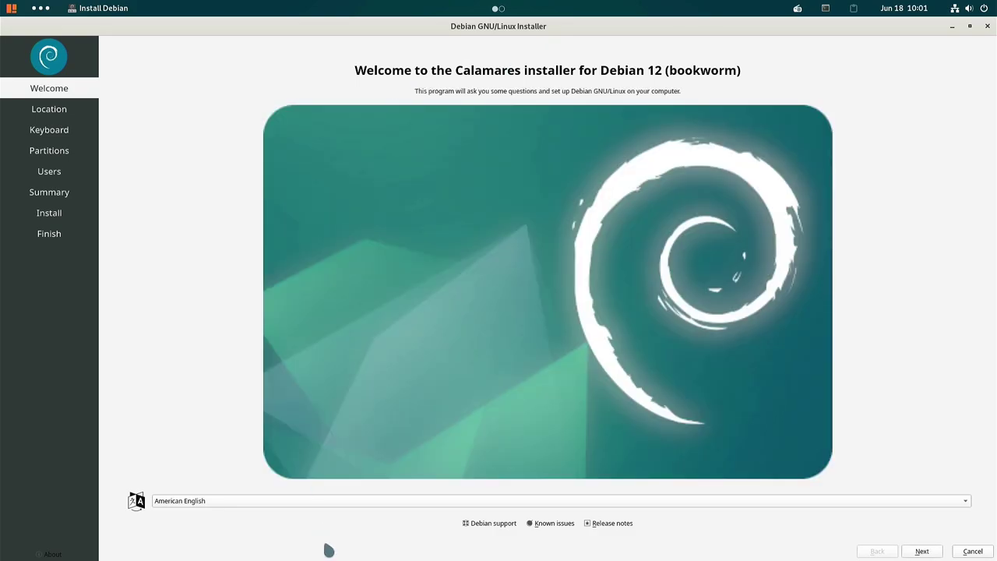
left_click(341, 502)
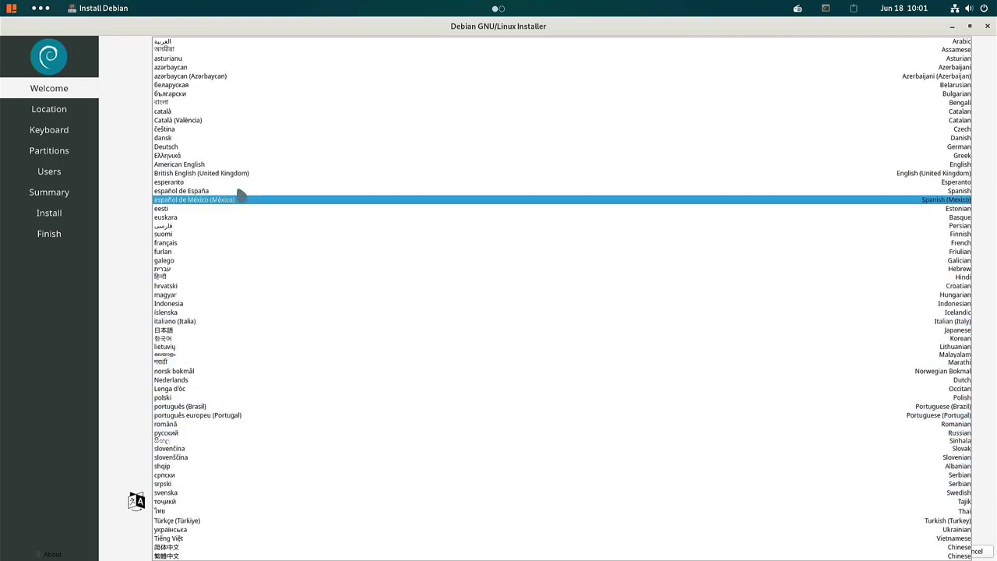
left_click(187, 148)
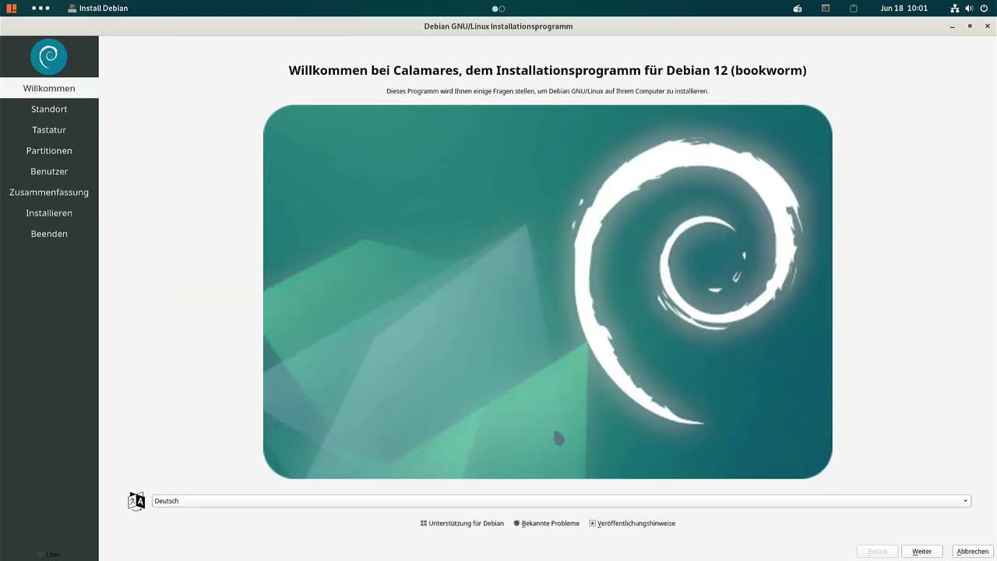
left_click(922, 551)
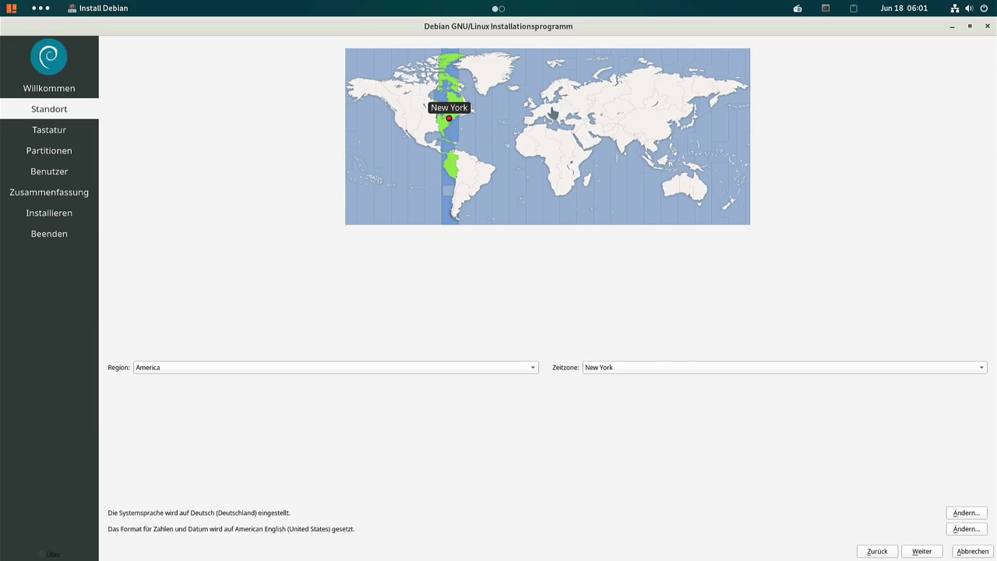
left_click(546, 113)
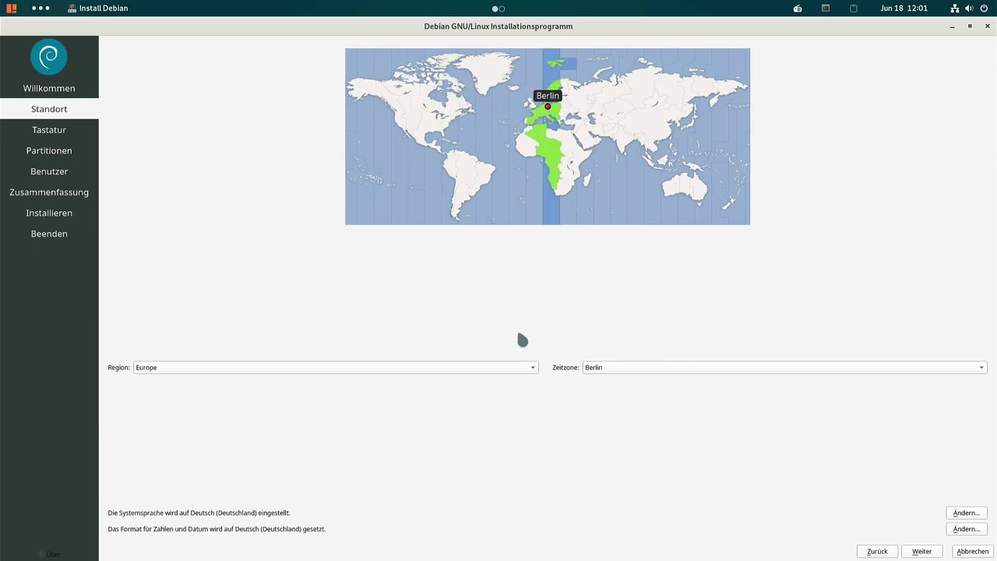
left_click(909, 552)
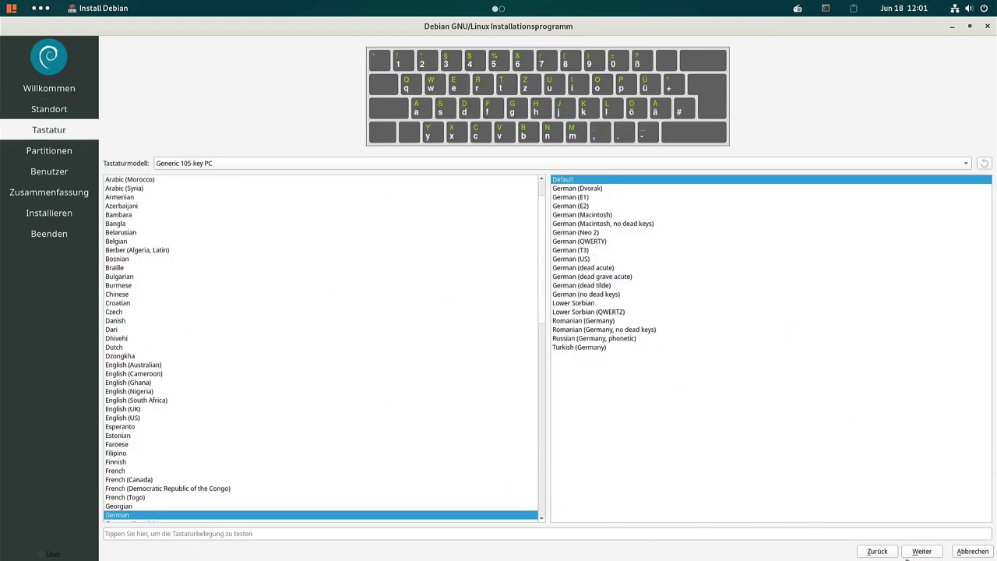
left_click(922, 552)
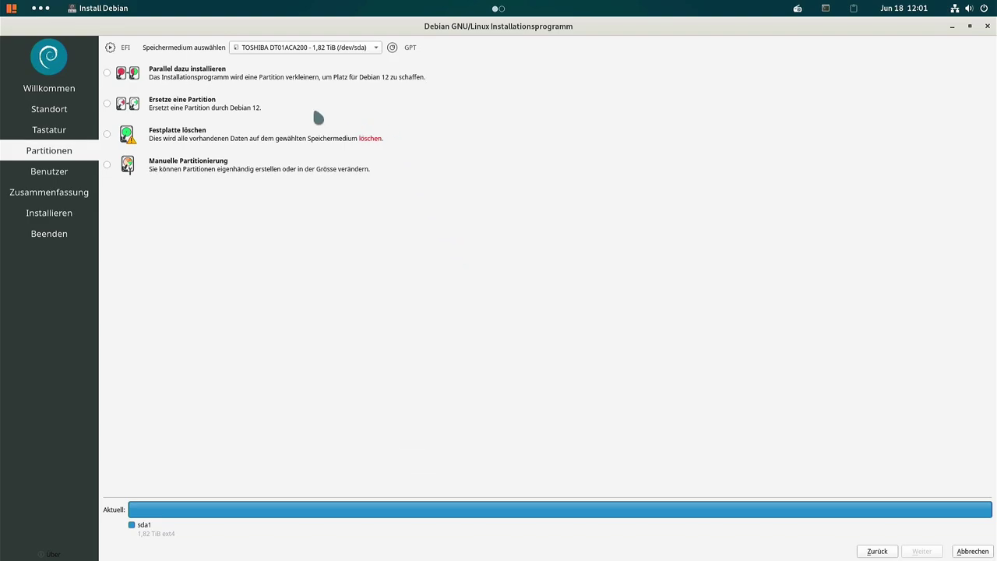
Install Debian alongside Voyager on the VENO SCORP-256GB drive, keeping /dev/sdb1 as EFI partition
left_click(319, 48)
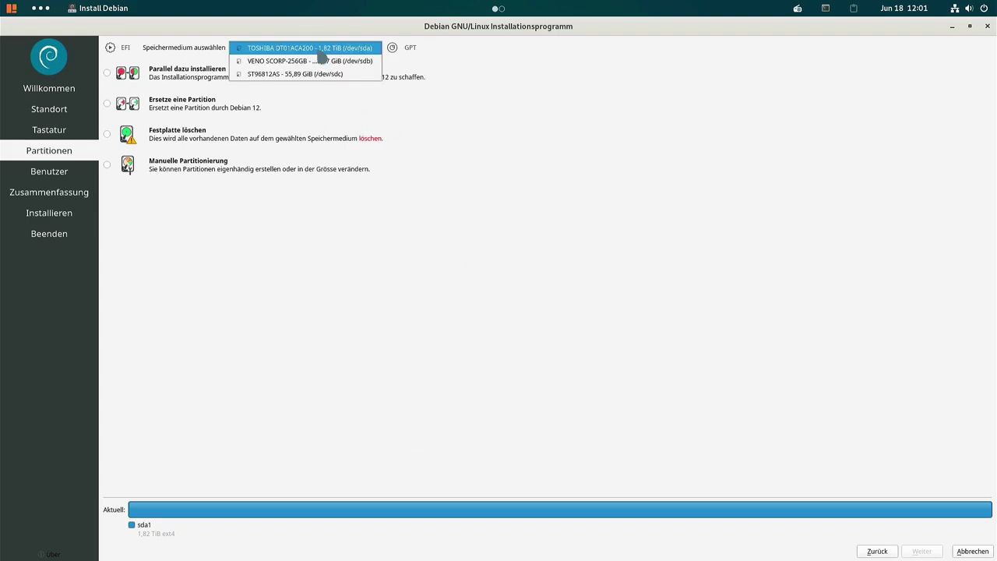
left_click(274, 62)
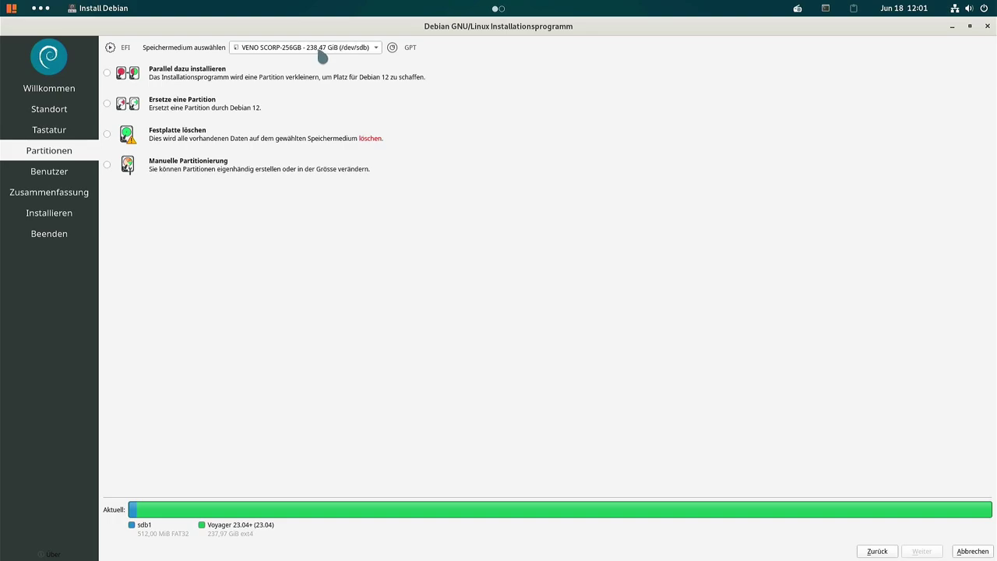
left_click(110, 73)
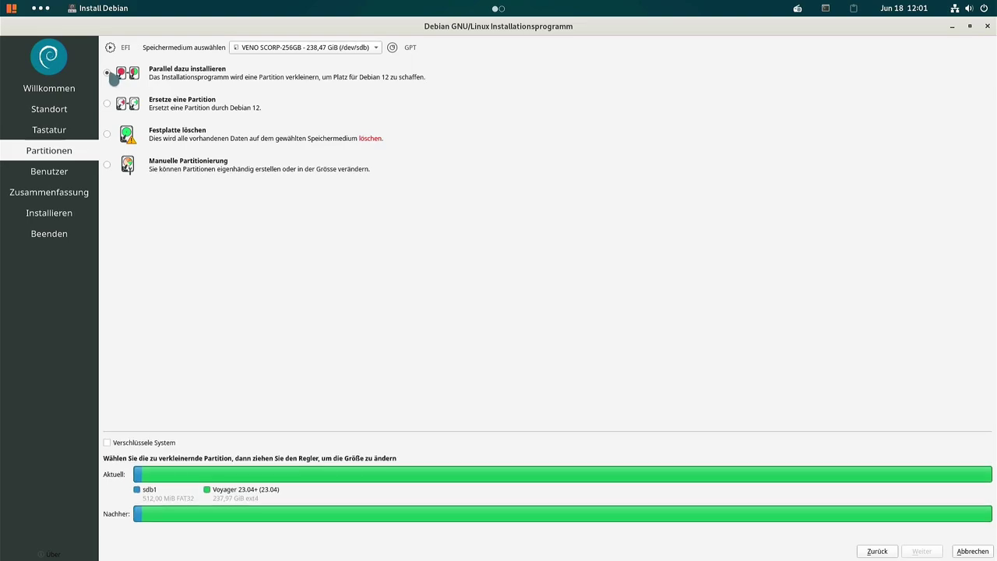
left_click(453, 476)
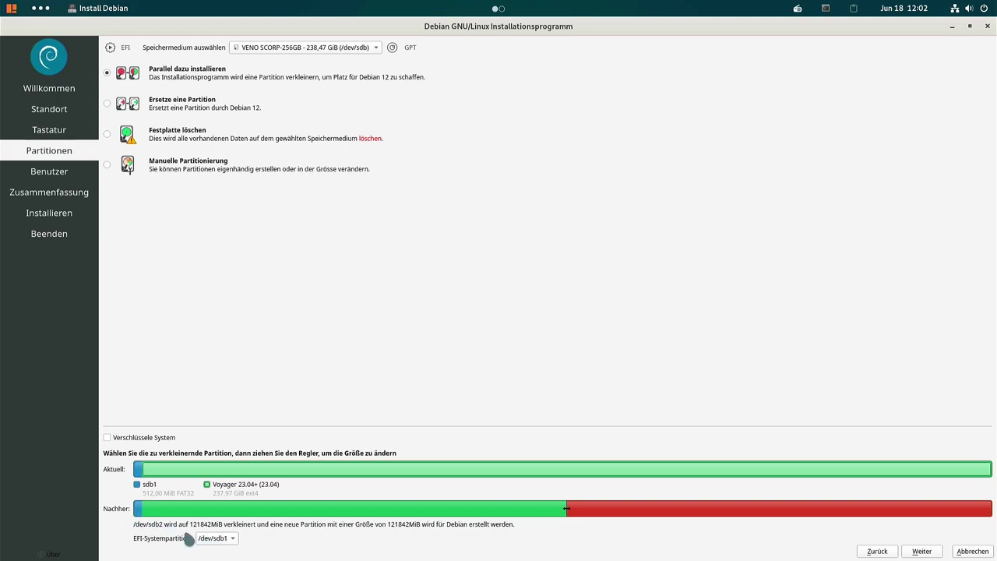
left_click(218, 543)
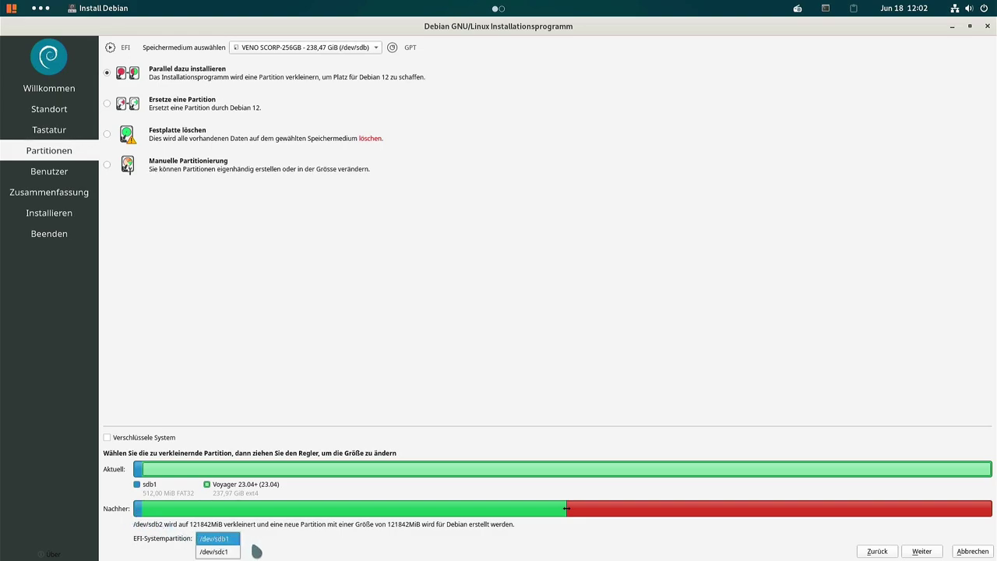
left_click(262, 549)
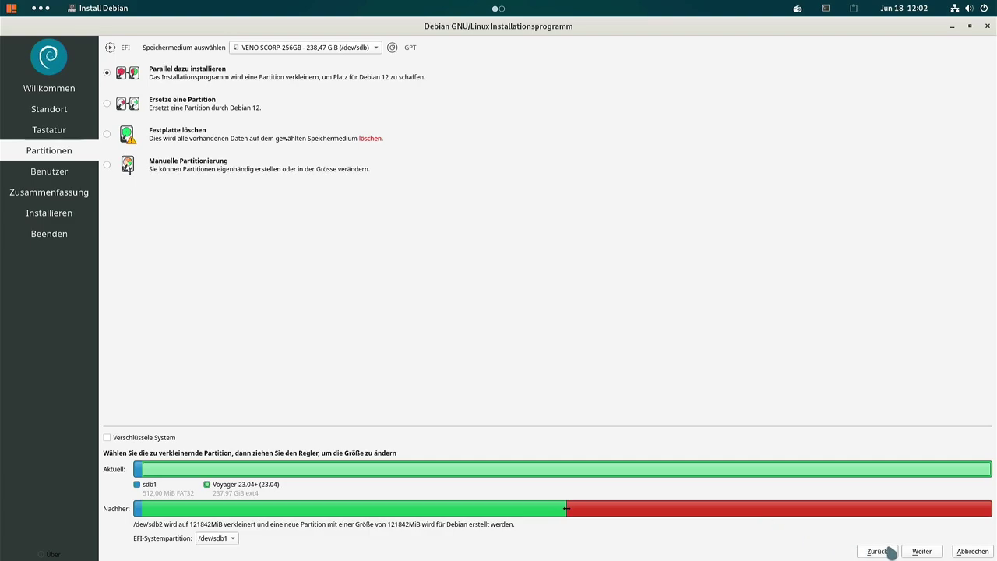
left_click(924, 551)
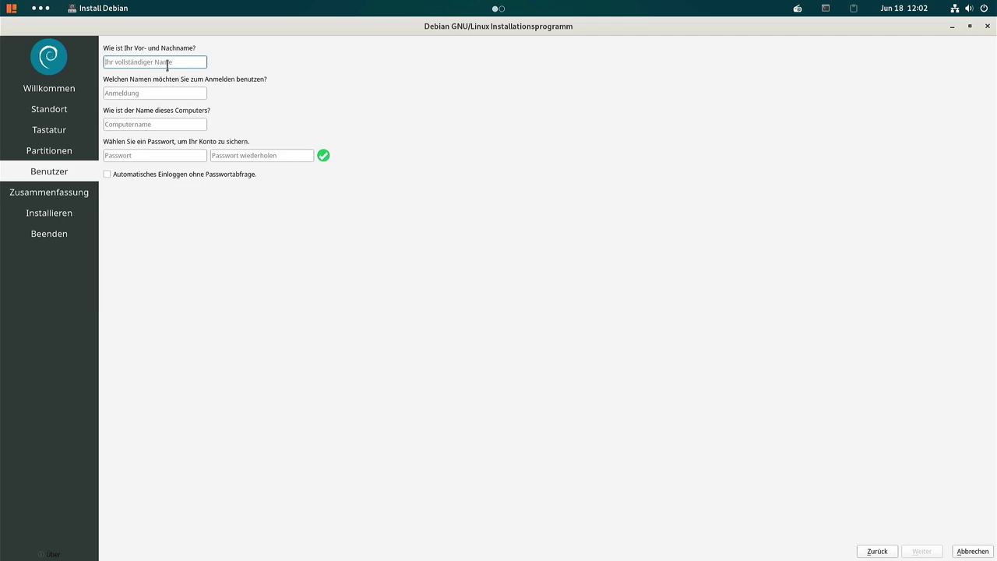
Enter the user's full name, keep the default login and computer name, and set a matching password
key("Tab")
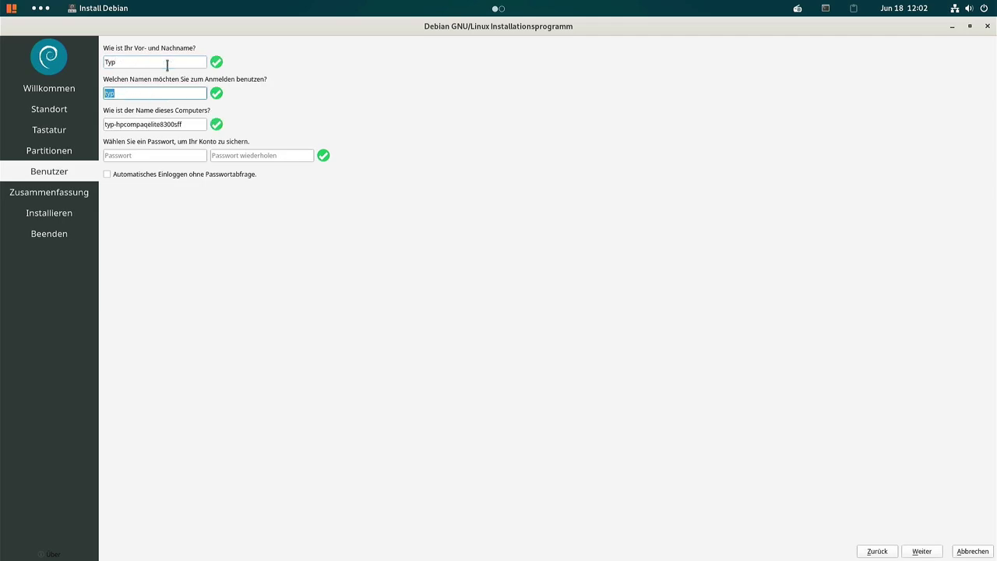
key("Tab")
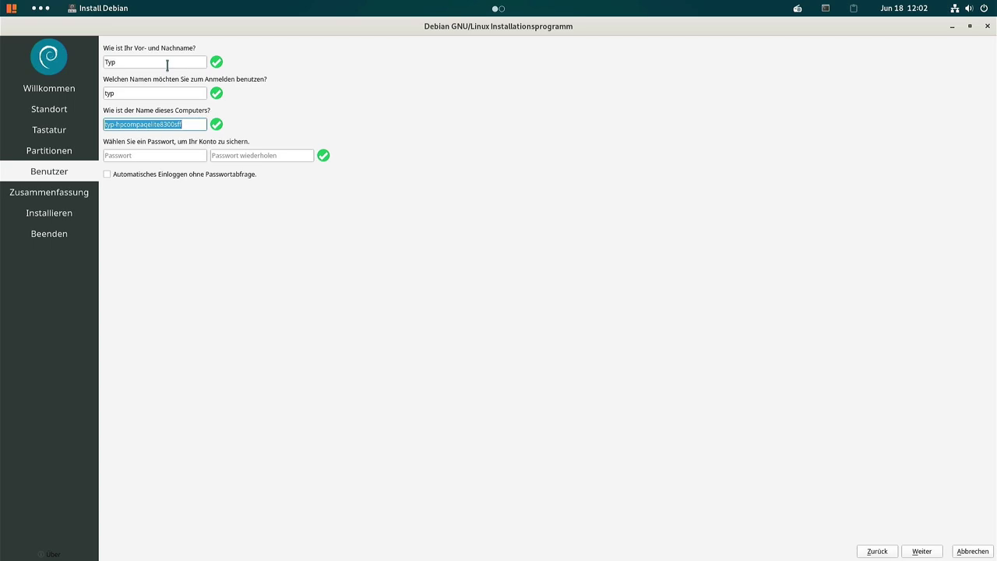
key("Tab")
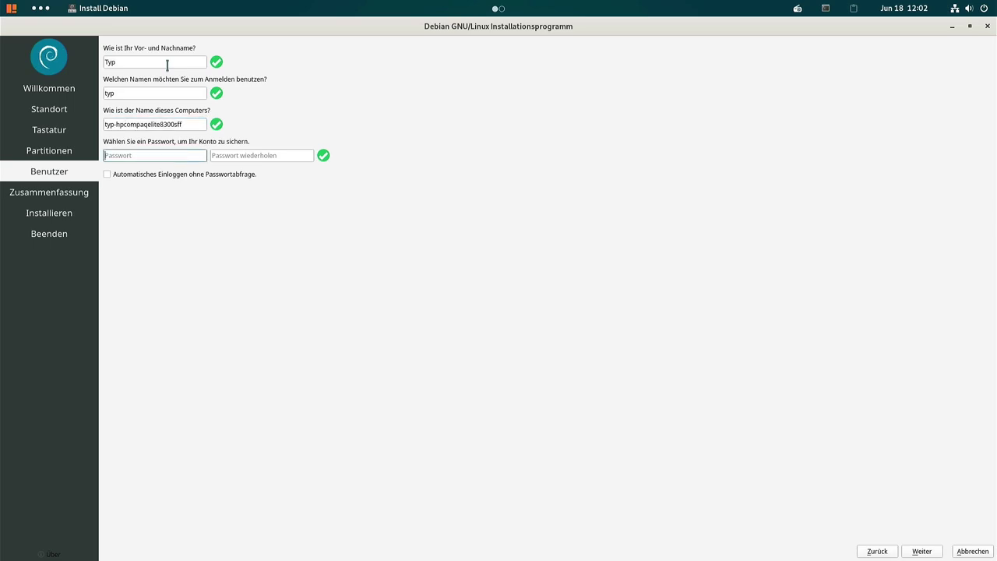
key("Tab")
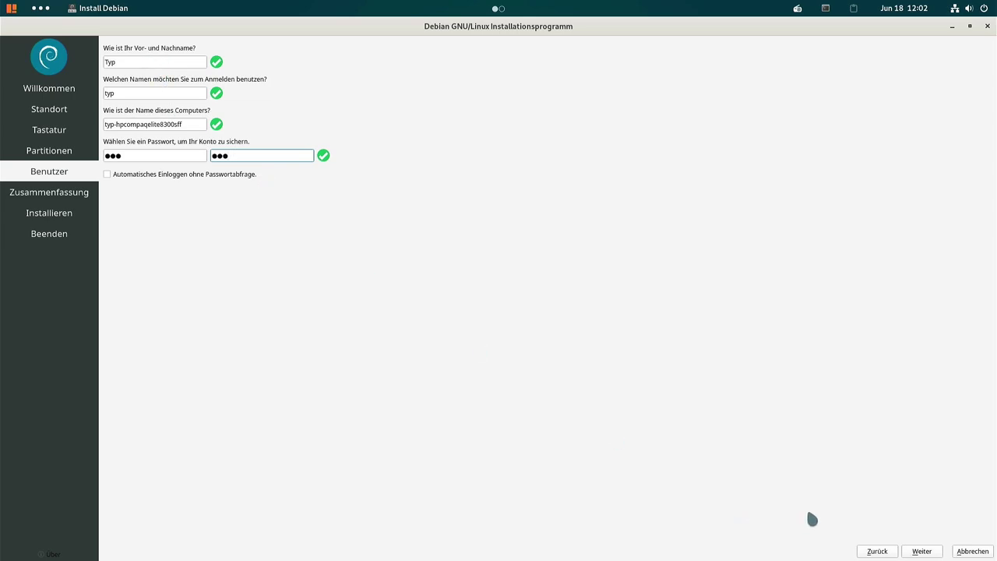
left_click(916, 551)
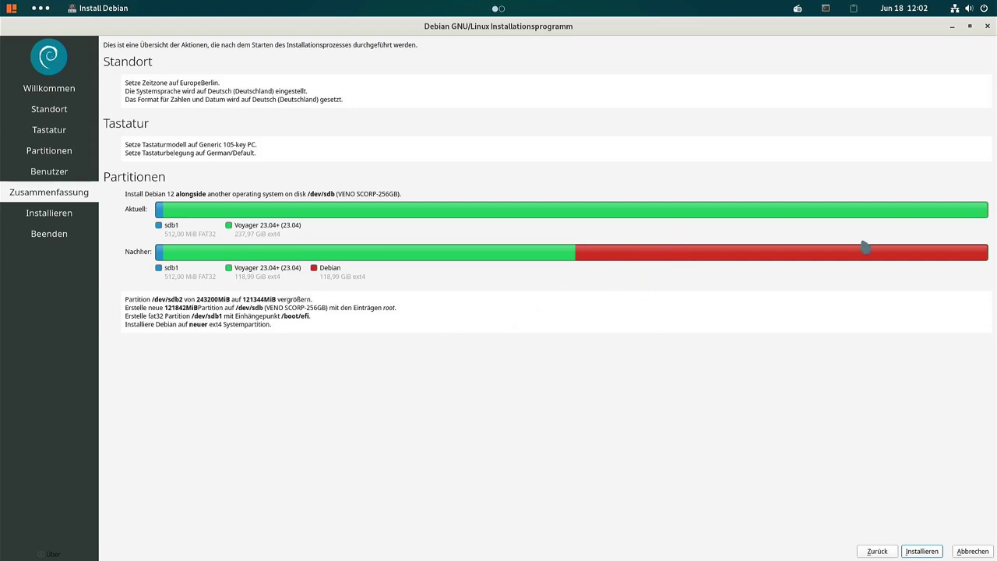
Install Debian 12 and finish with 'Jetzt Neustarten' checked to restart immediately
left_click(921, 551)
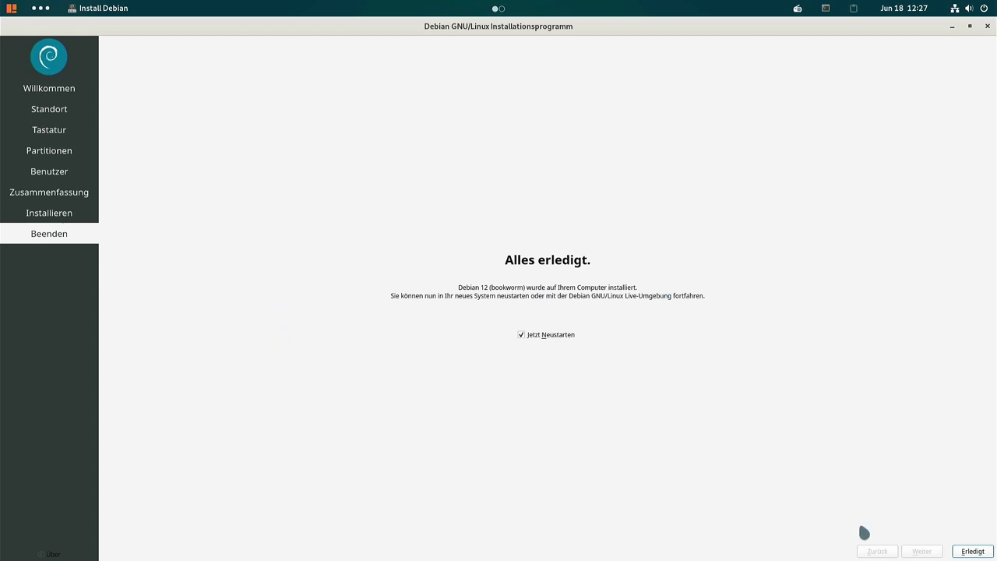
left_click(973, 552)
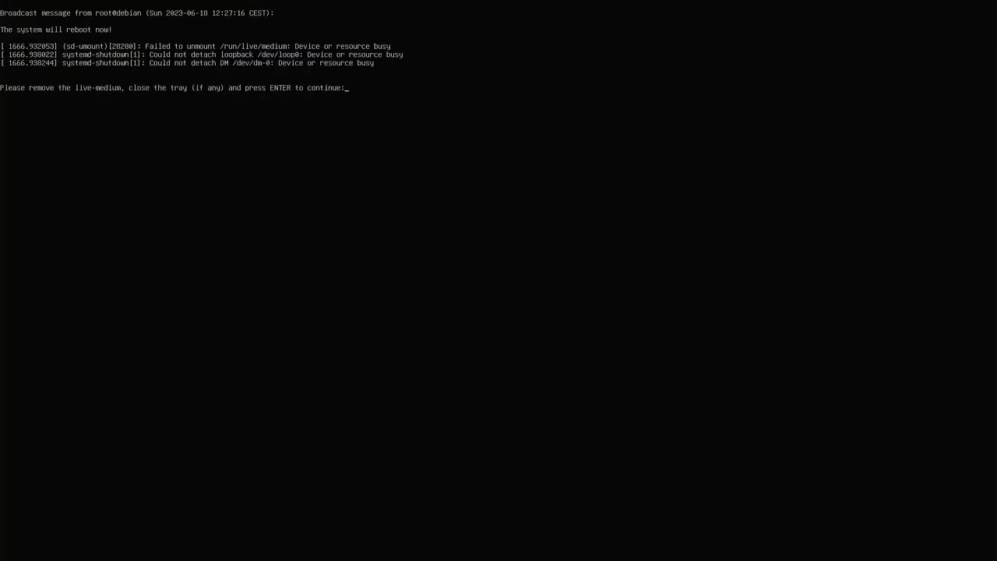
Browse the GRUB entries (Voyager 23.04+, advanced options, Debian 11 bullseye), then boot Debian GNU/Linux
key("Return")
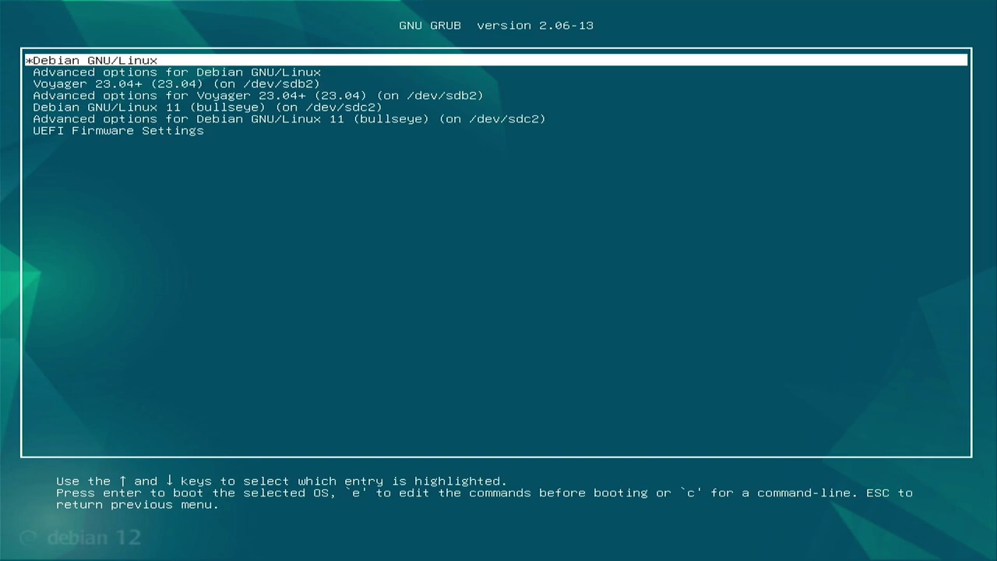
key("Down")
key("Down")
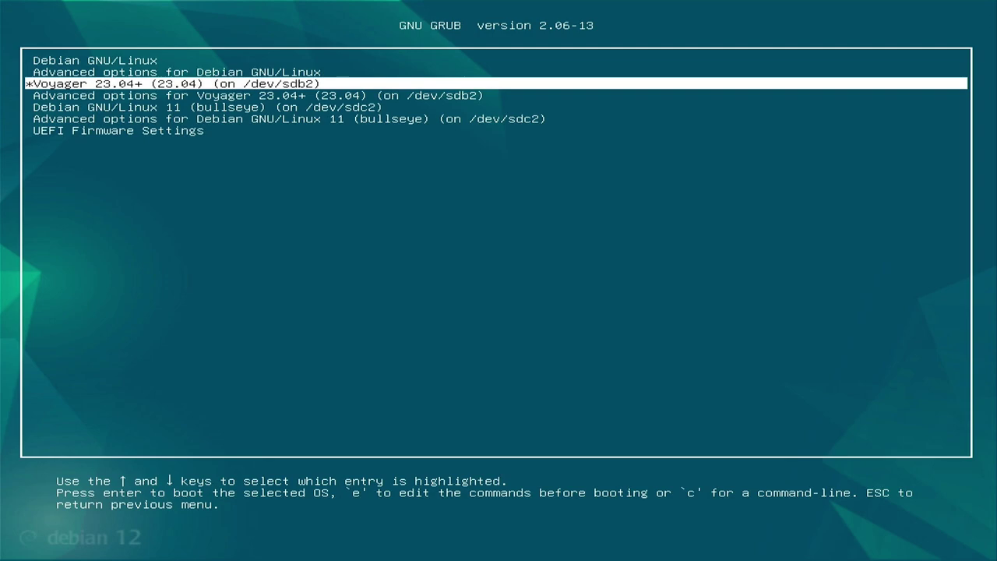
key("Down")
key("Down")
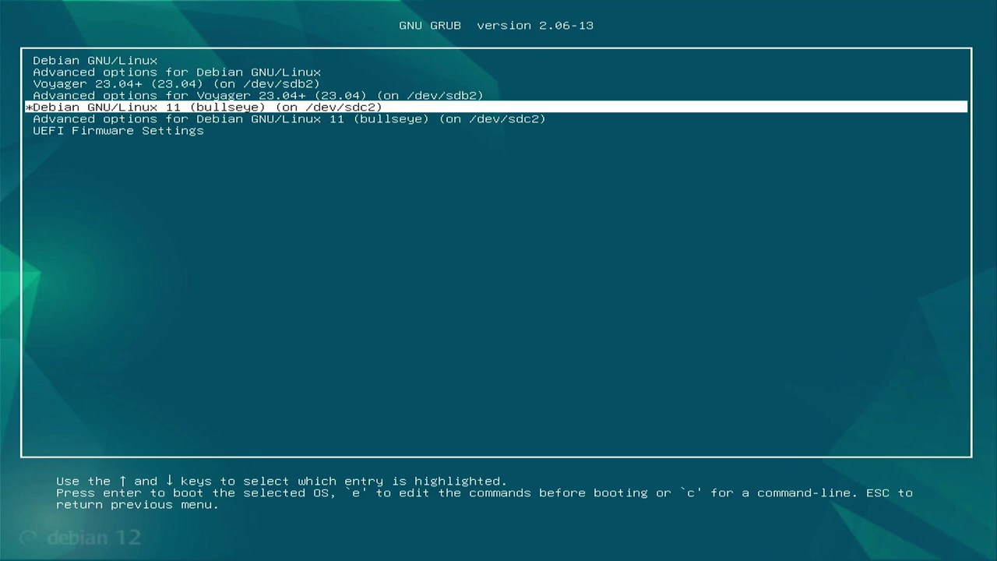
key("Up")
key("Down")
key("Up")
key("Up")
key("Up")
key("Up")
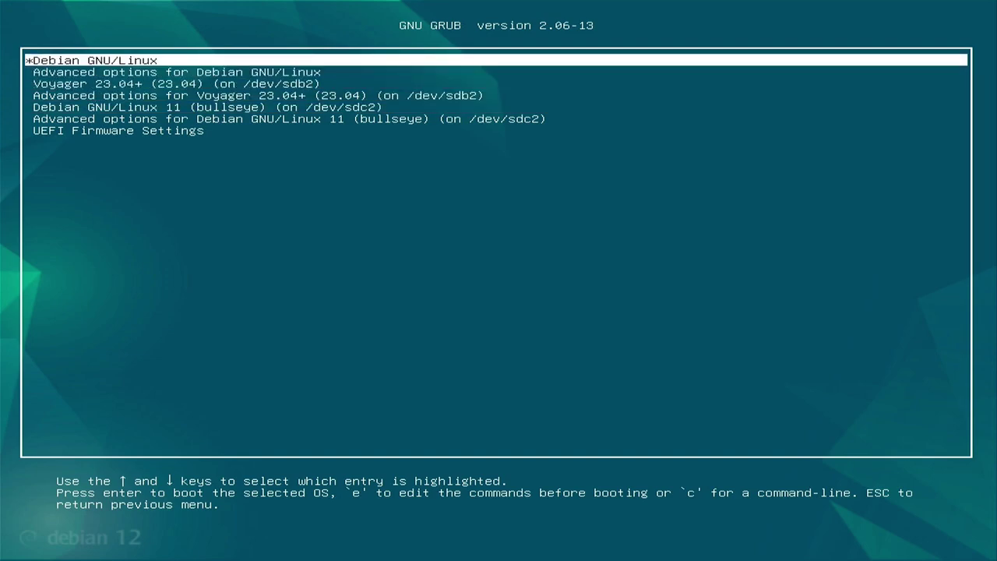
key("Return")
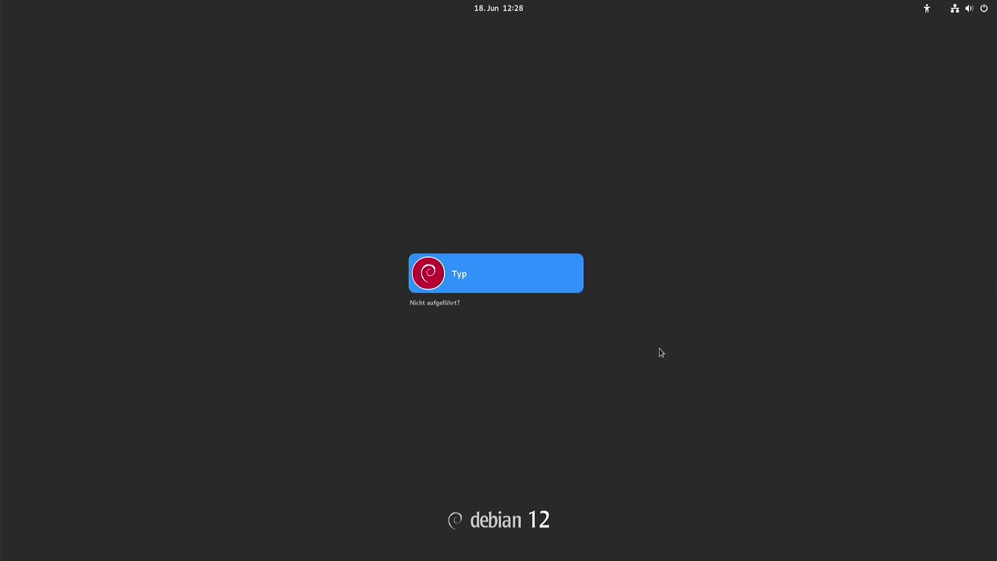
Peek at quick settings, then log in to the Debian user account with its password
left_click(367, 255)
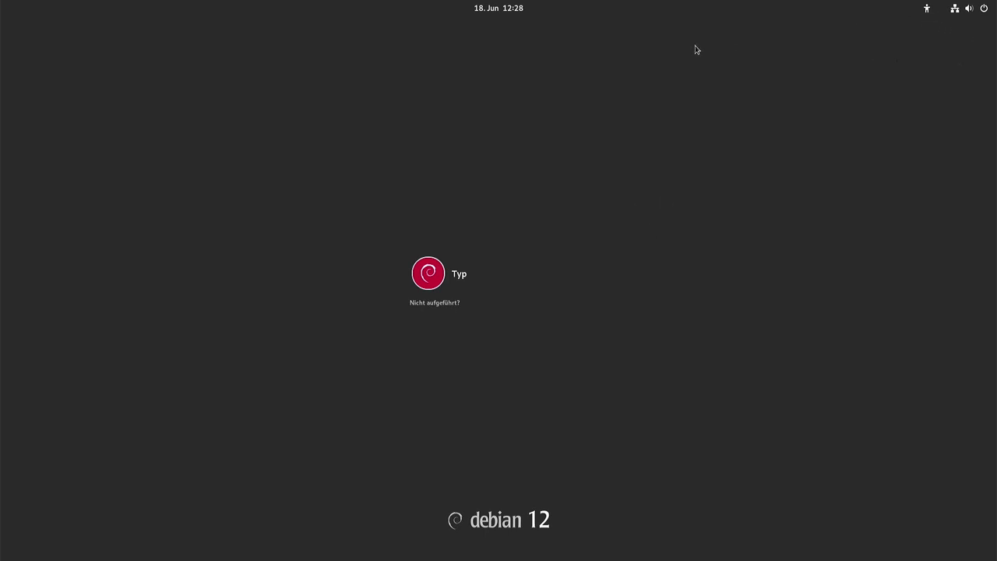
left_click(980, 15)
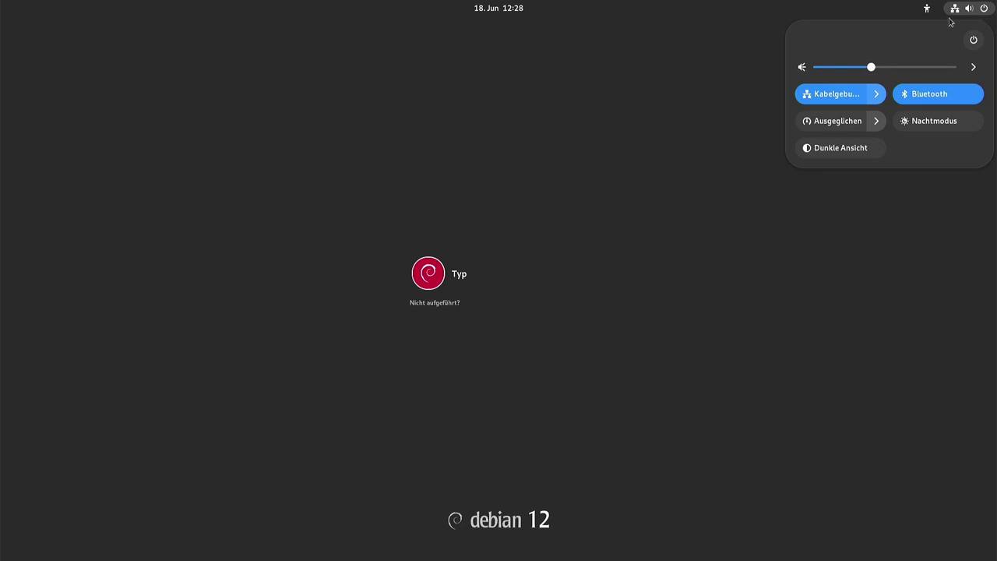
key("Escape")
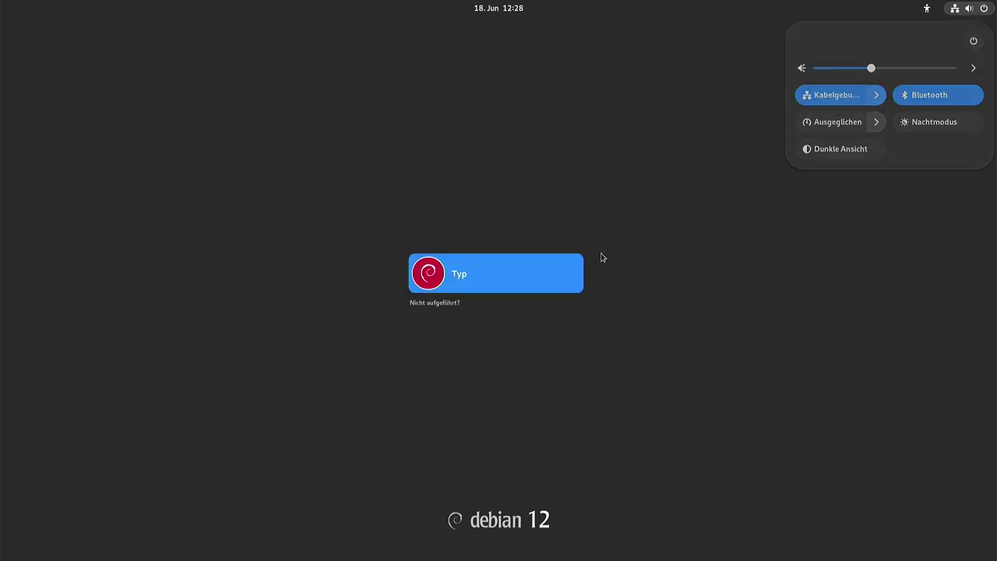
left_click(475, 265)
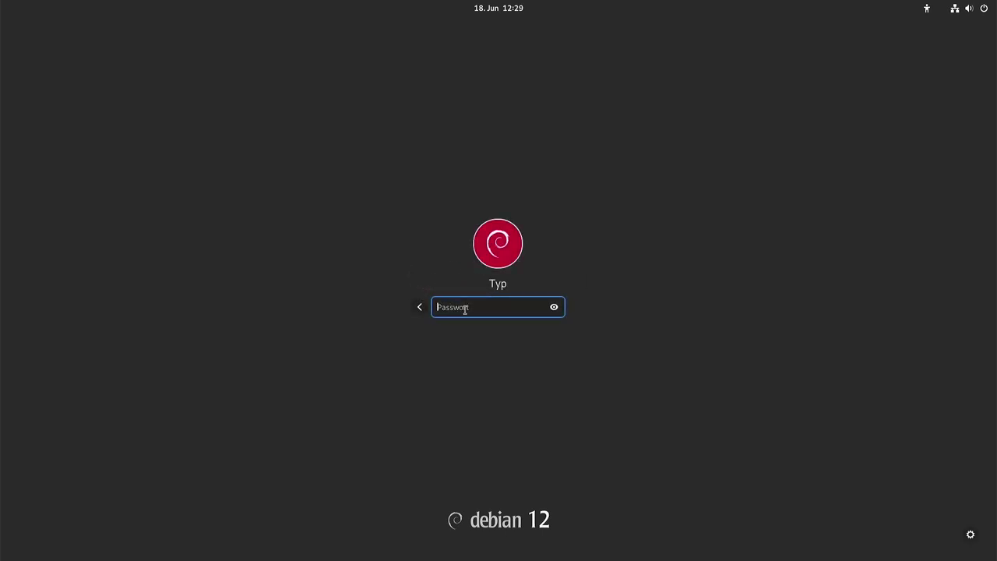
type("••••")
key("Return")
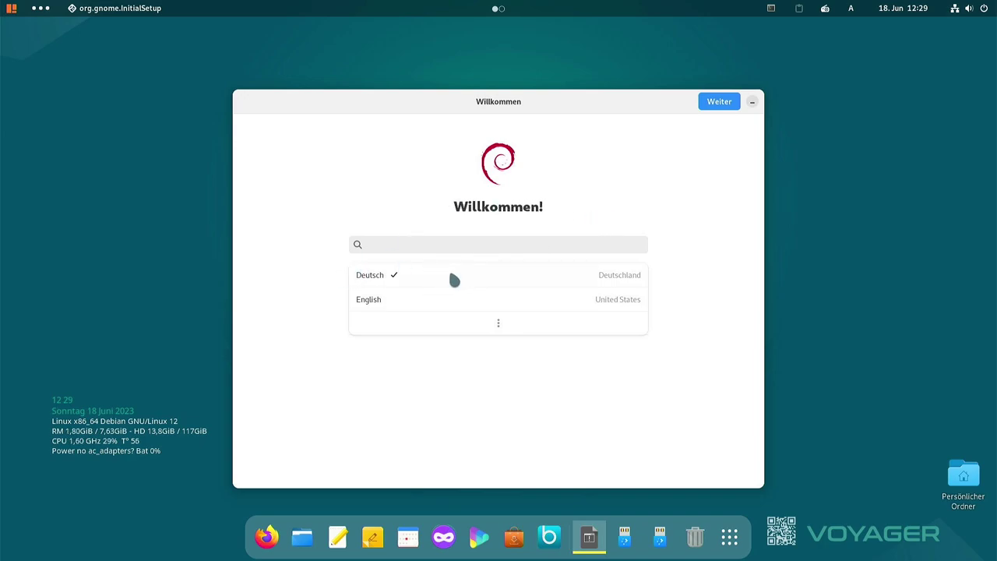
Keep Deutsch language and keyboard, turn off Ortungsdienste, skip online accounts, and start Debian
left_click(717, 109)
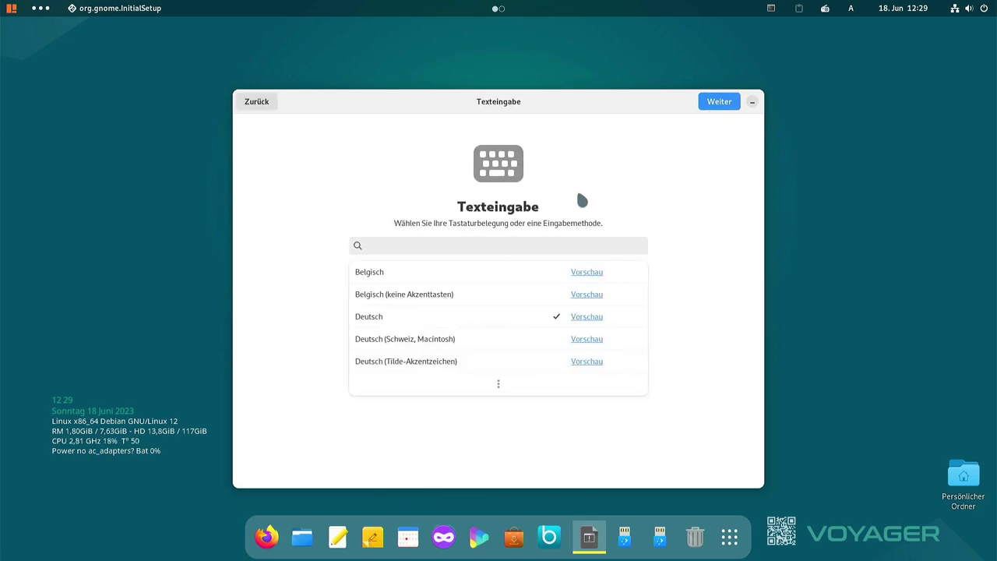
left_click(725, 93)
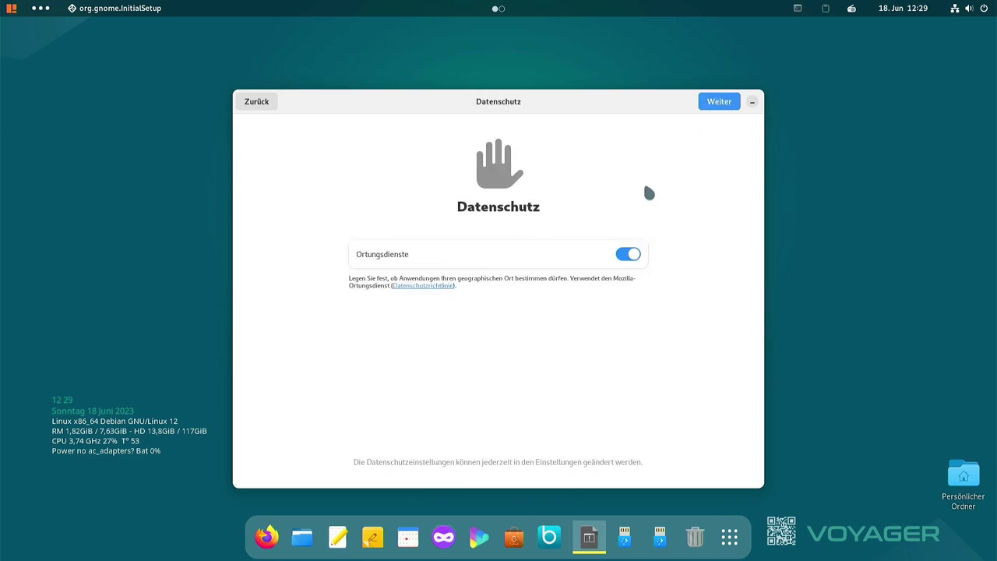
left_click(630, 255)
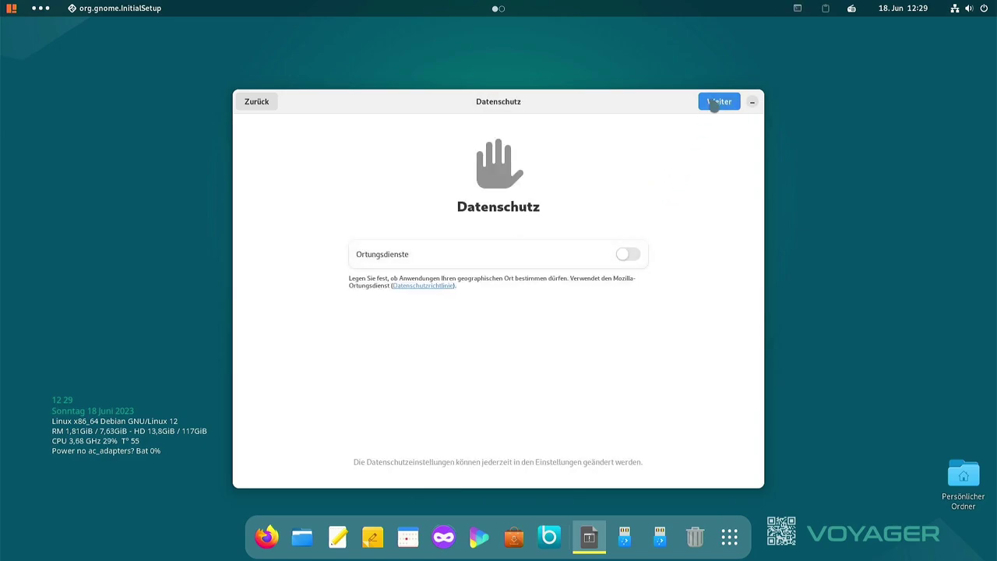
left_click(717, 99)
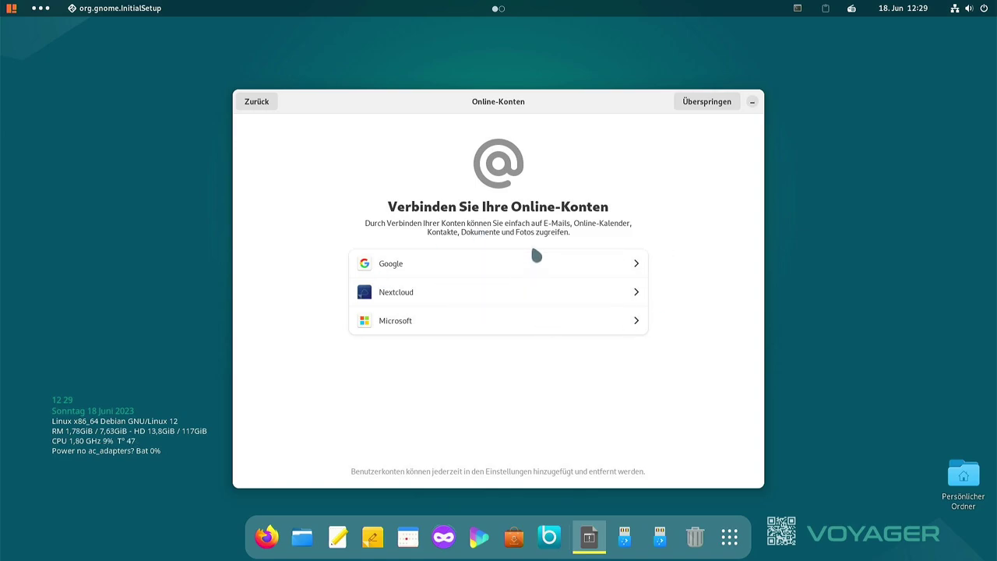
left_click(705, 107)
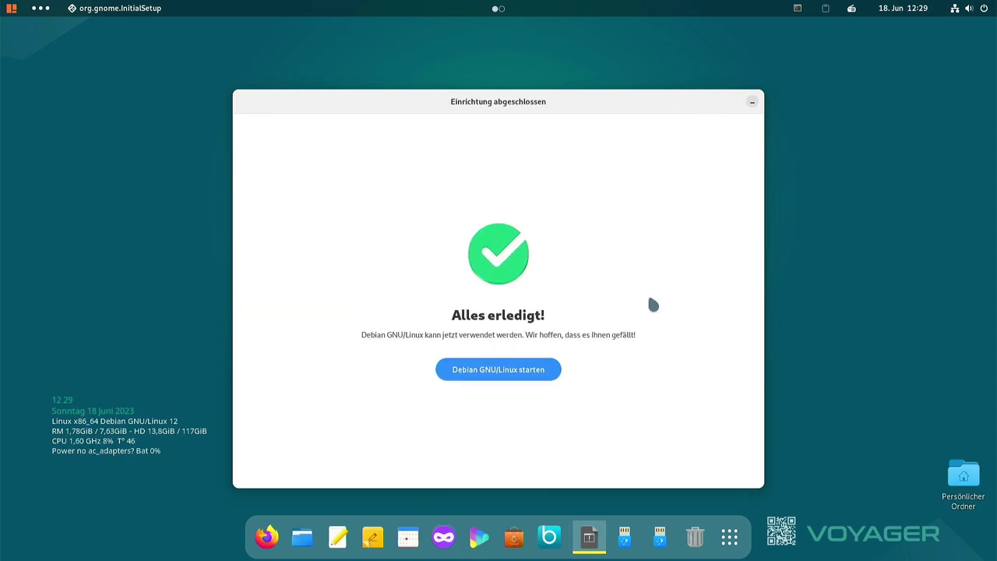
left_click(509, 379)
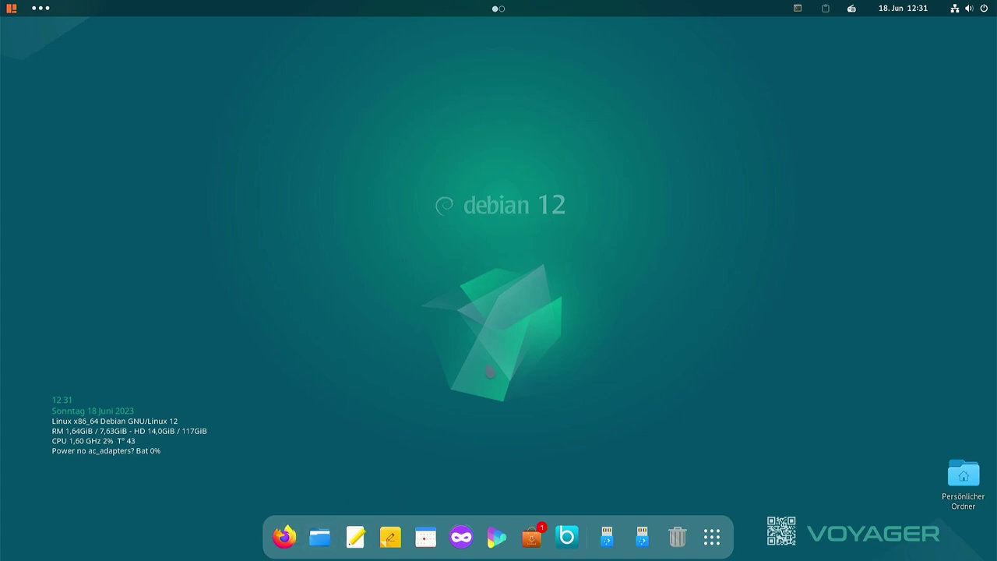
Open the applications menu from the top-left corner of the desktop
left_click(39, 10)
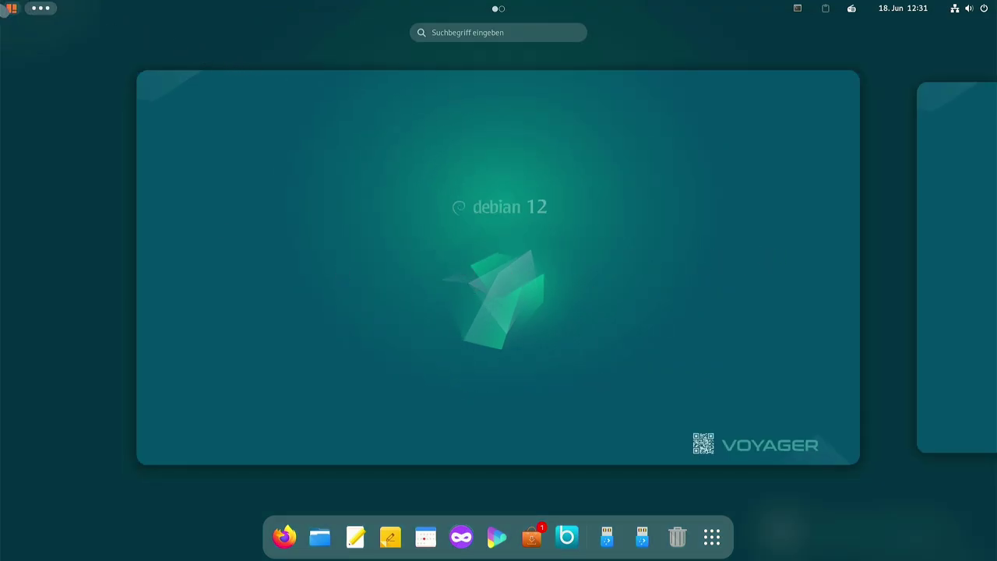
left_click(9, 10)
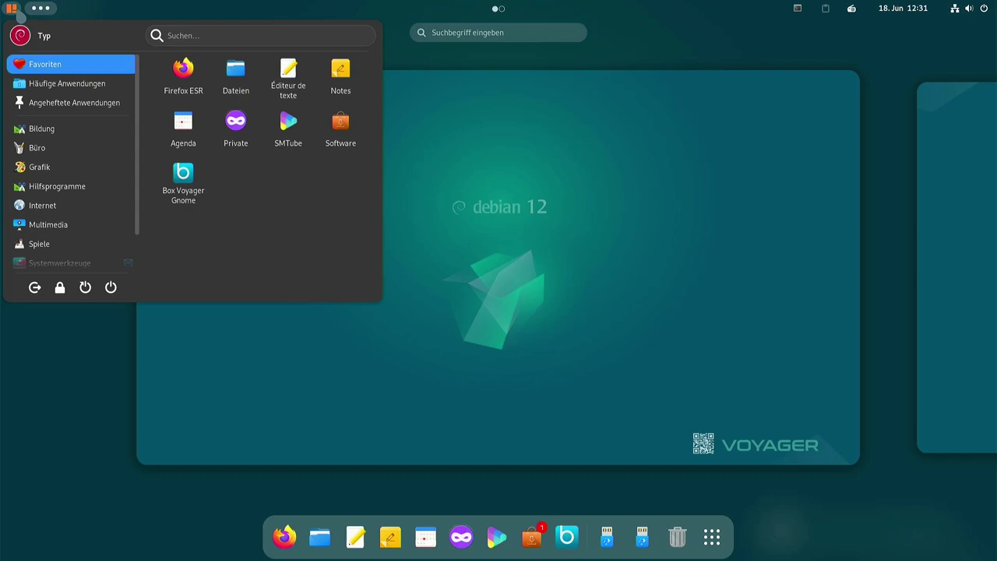
left_click(545, 338)
left_click(541, 338)
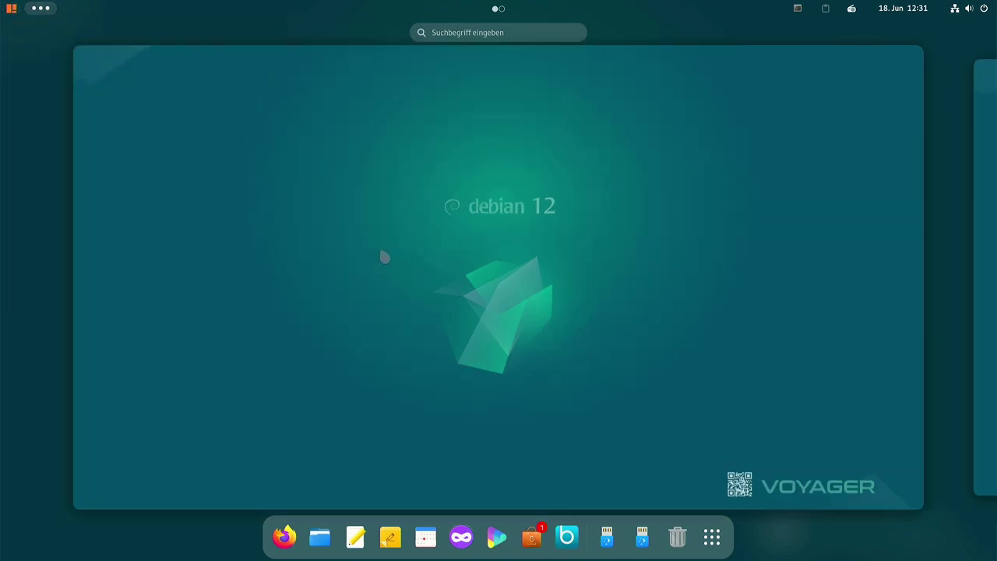
left_click(17, 14)
Browse the Multimedia, Bildung, Hilfsprogramme, Büro, Grafik and Internet categories
left_click(48, 225)
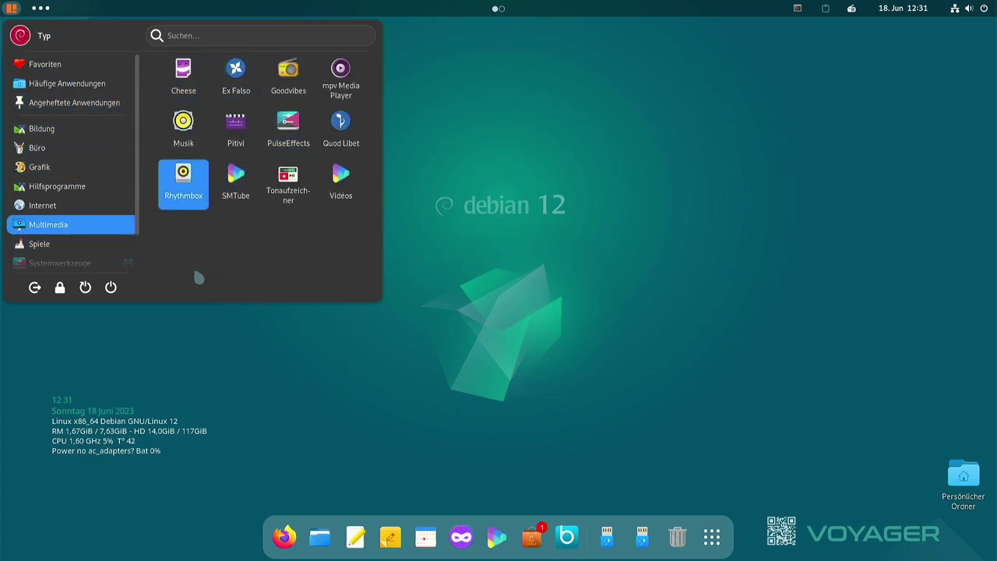
mouse_move(74, 134)
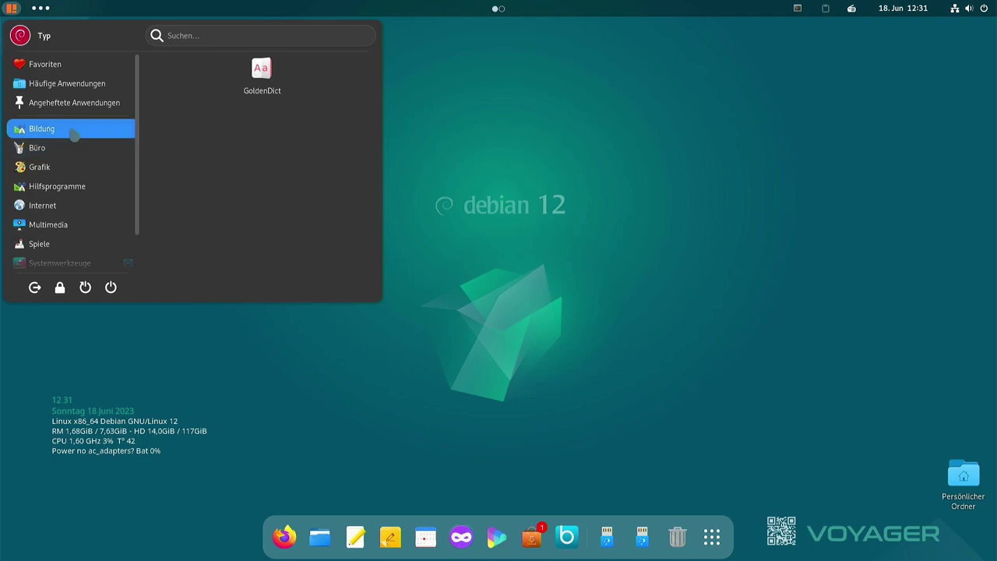
mouse_move(37, 187)
scroll(37, 178, "down", 1)
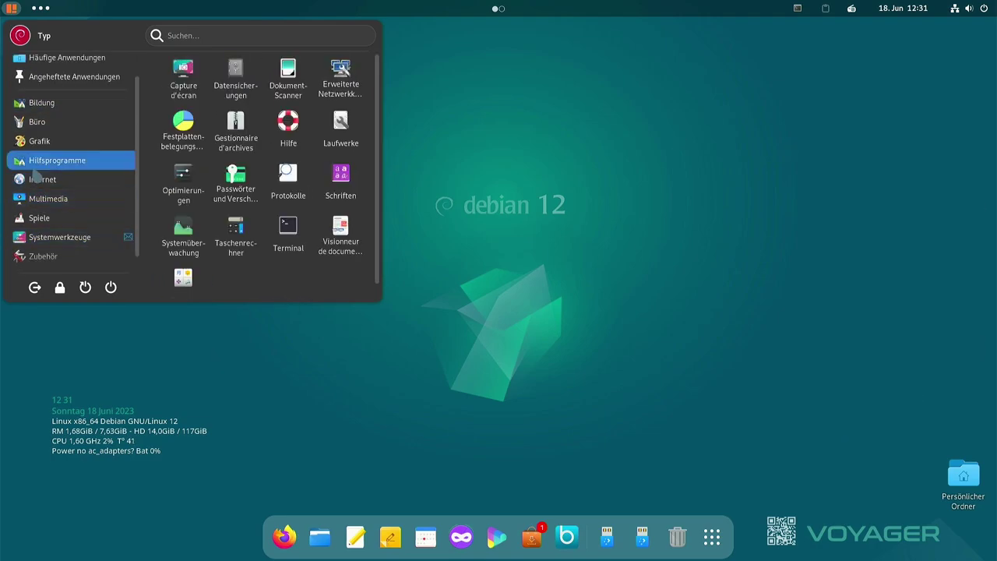
mouse_move(54, 102)
scroll(50, 102, "up", 1)
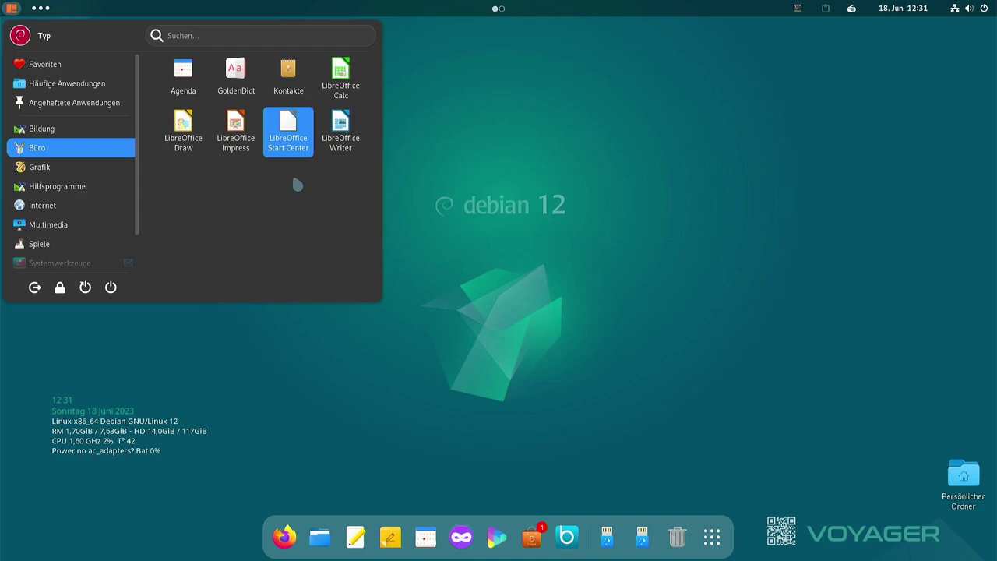
mouse_move(83, 172)
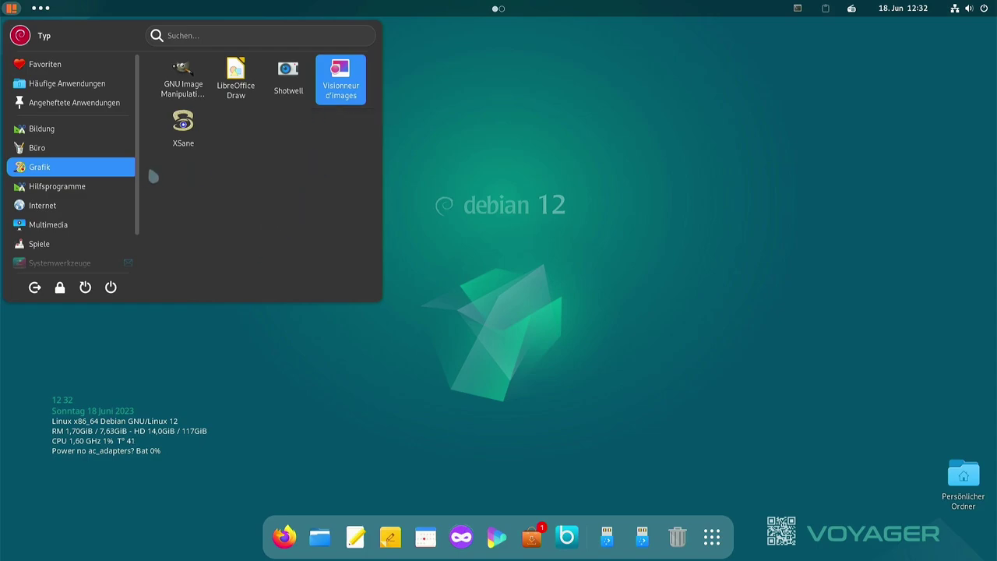
left_click(82, 187)
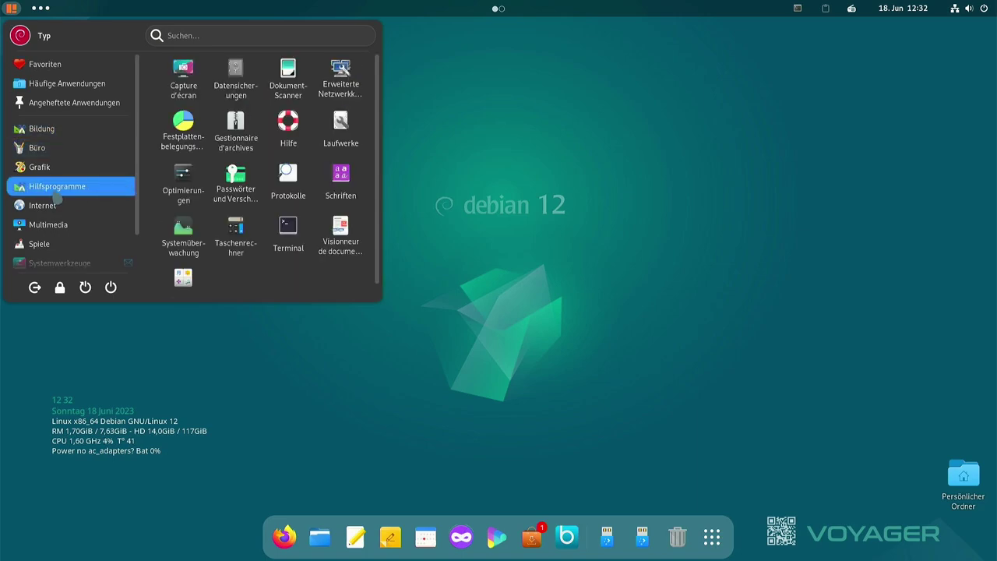
mouse_move(35, 211)
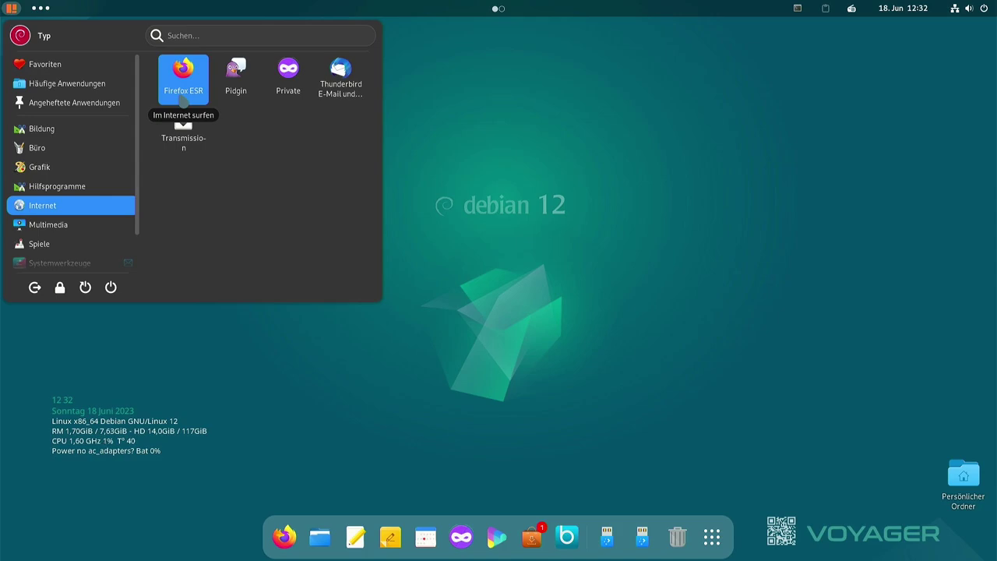
Launch Firefox ESR, view Hilfe > Über Firefox, then open and close a private window
left_click(182, 101)
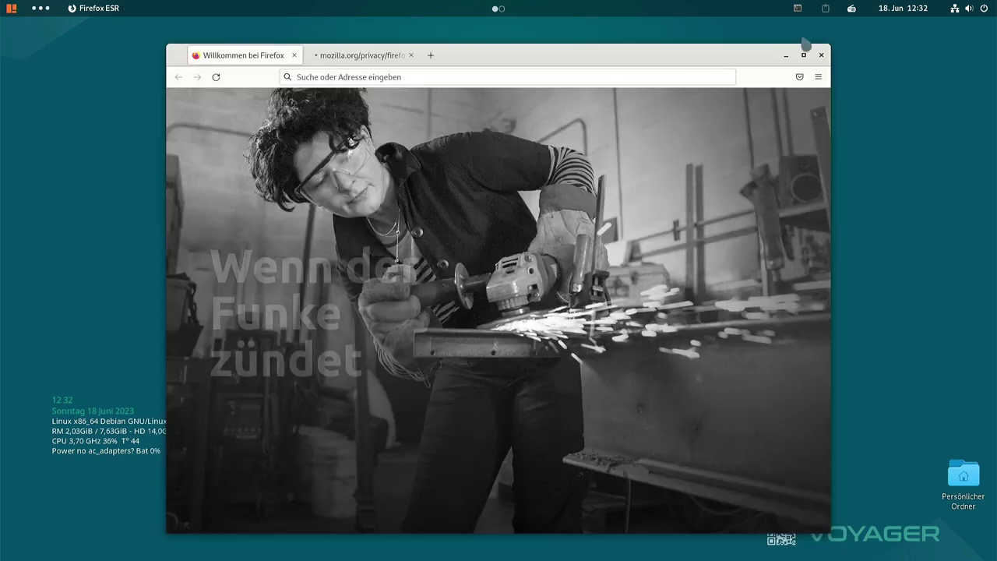
left_click(818, 76)
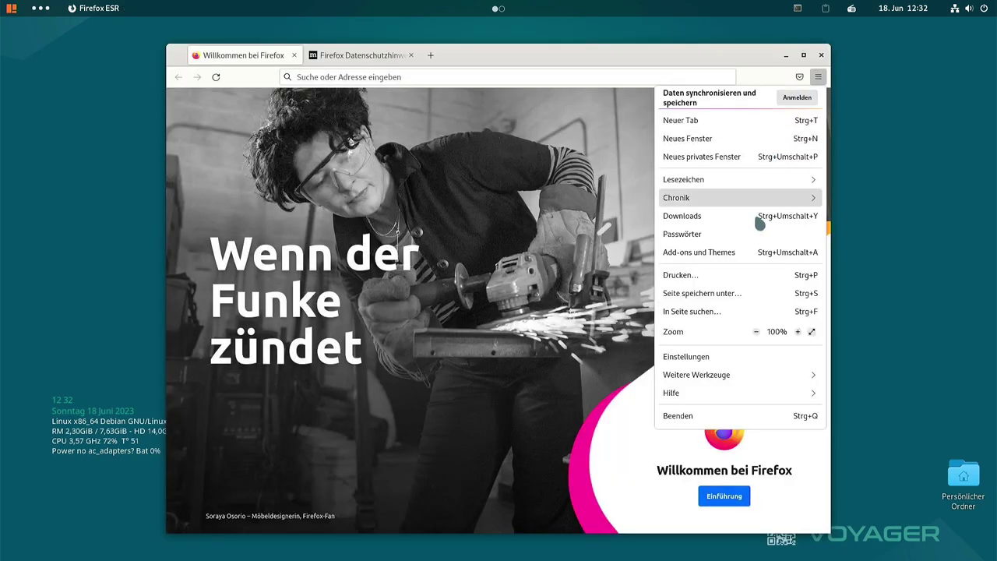
left_click(716, 397)
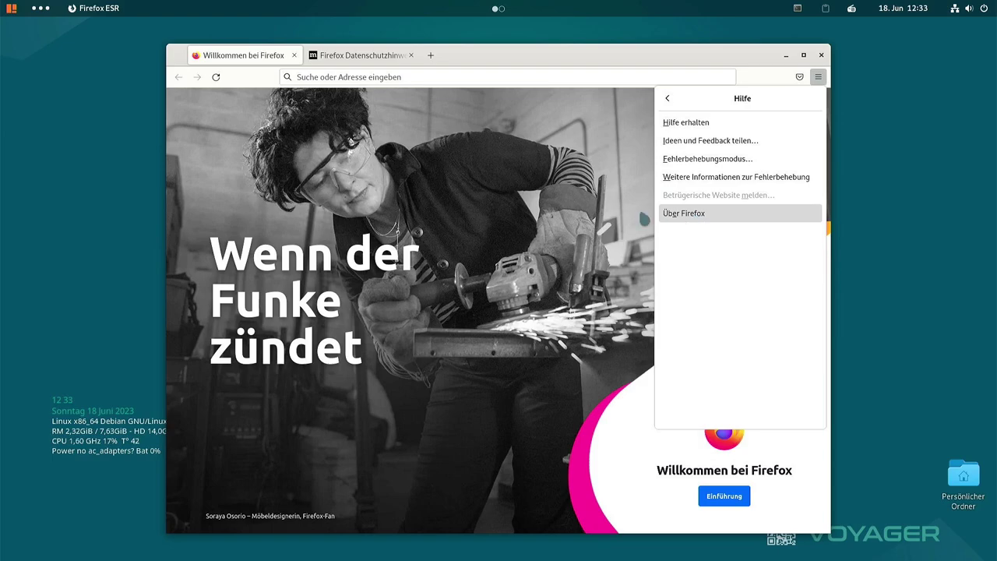
left_click(696, 216)
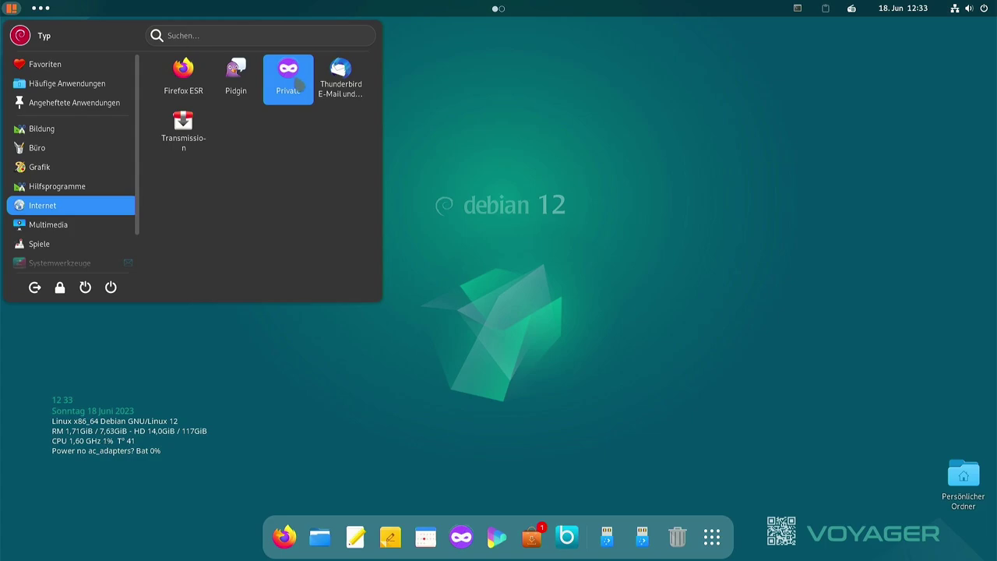
left_click(297, 81)
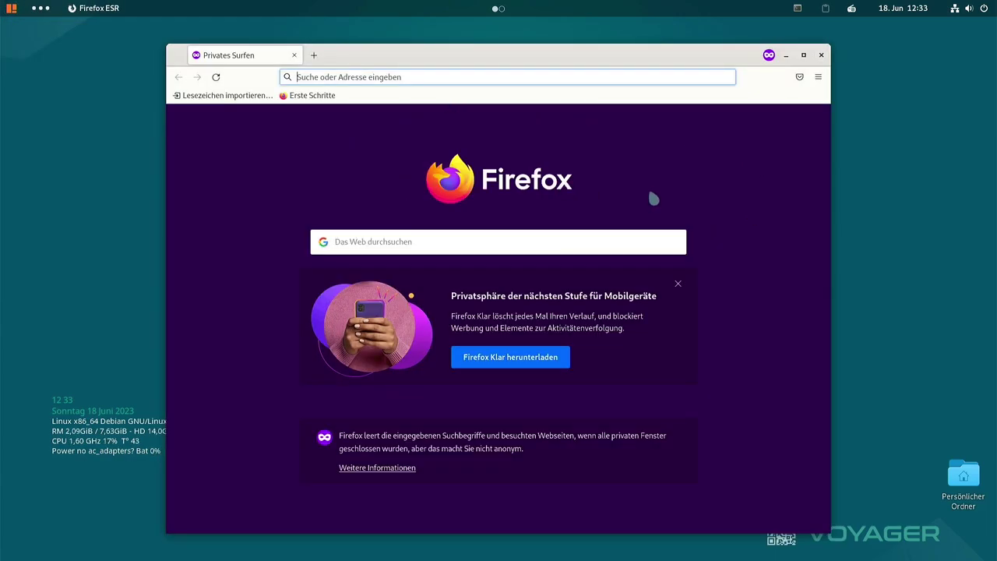
left_click(821, 55)
Reopen the applications menu and step through the Multimedia apps
left_click(11, 7)
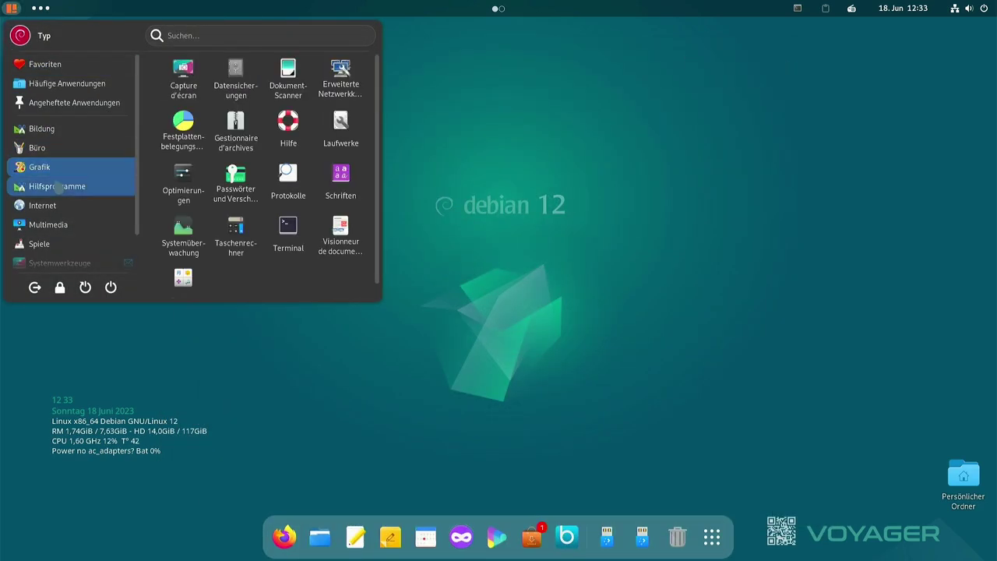
mouse_move(94, 208)
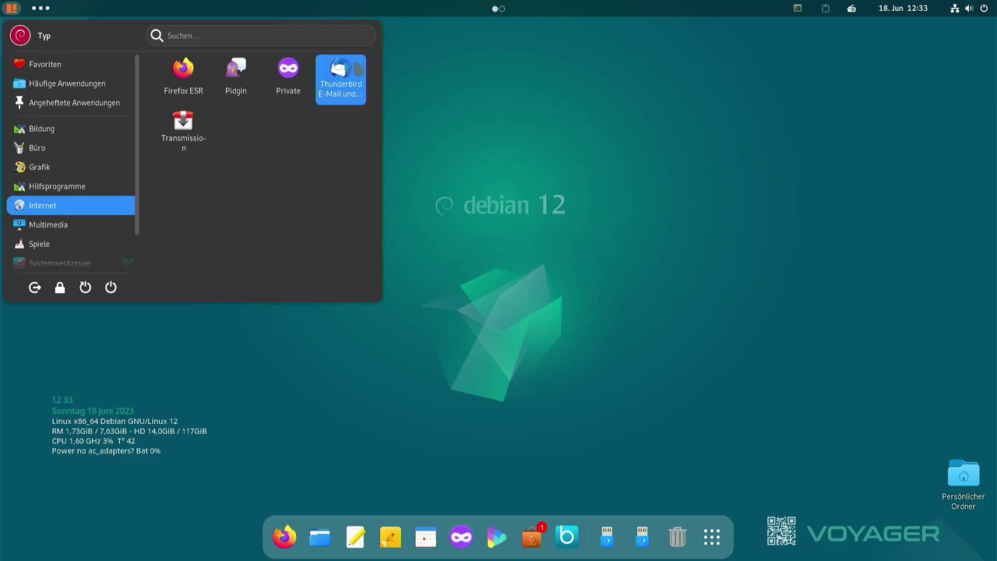
mouse_move(114, 173)
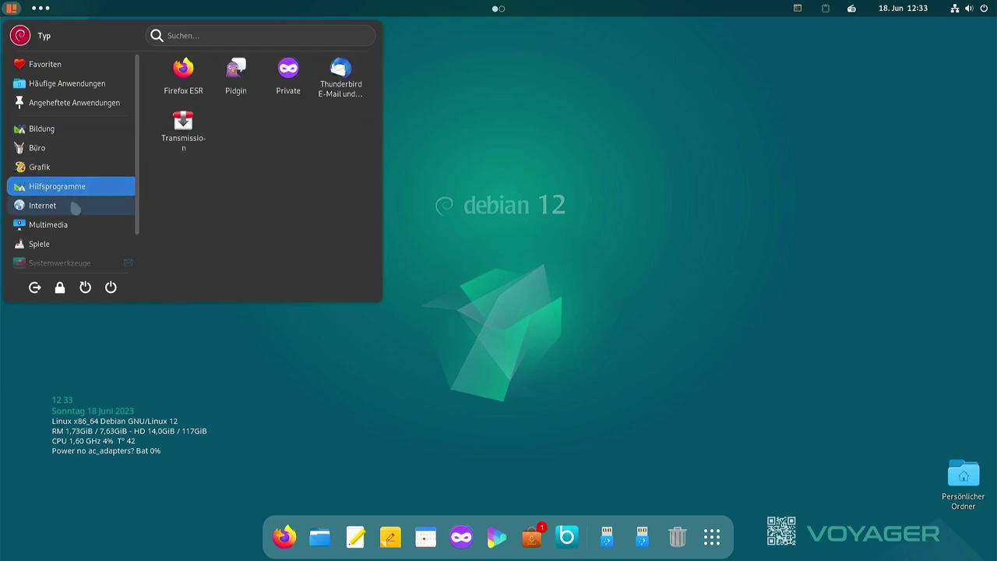
mouse_move(74, 223)
scroll(74, 226, "down", 2)
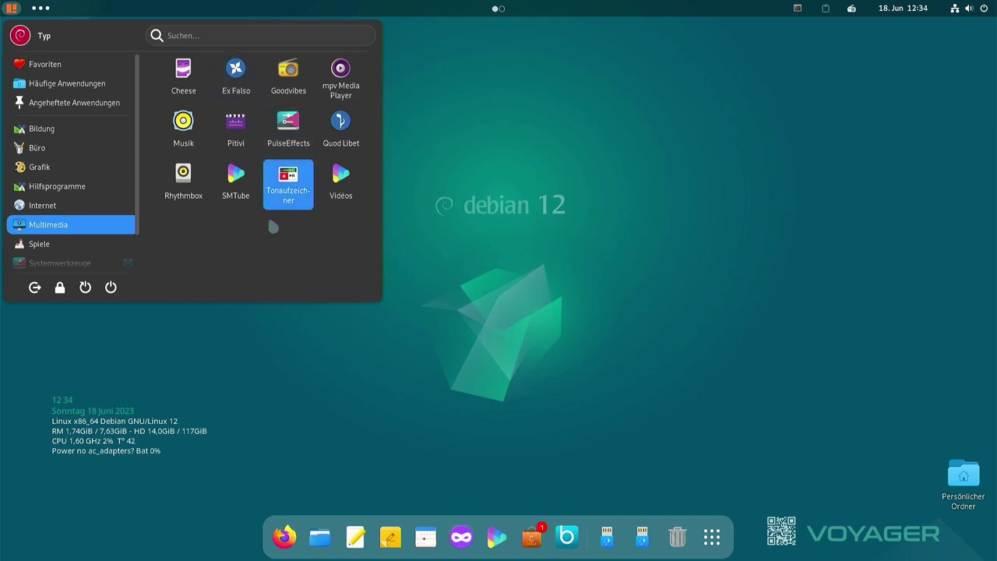
key("Down")
key("Down")
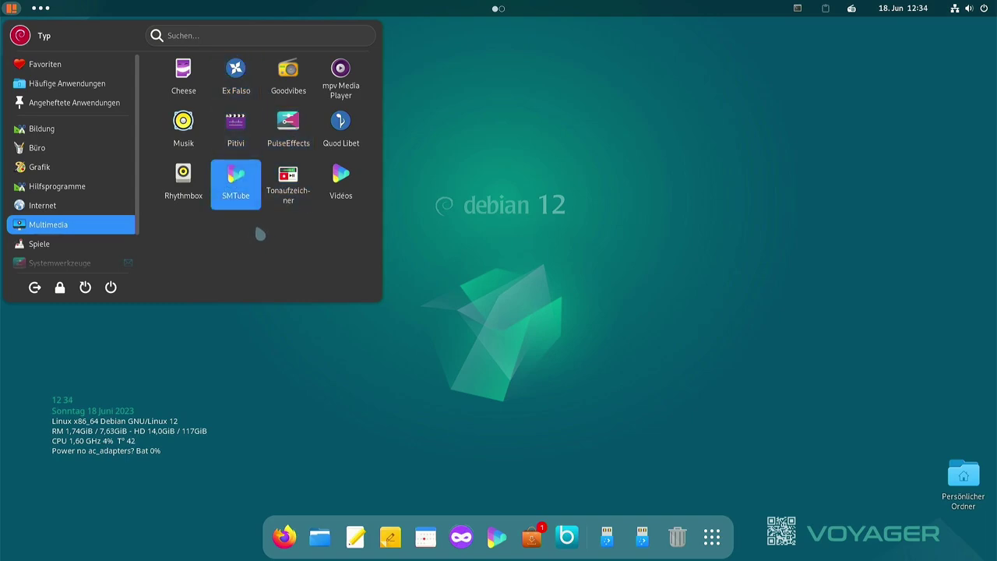
key("Up")
key("Up")
key("Right")
key("Right")
key("Right")
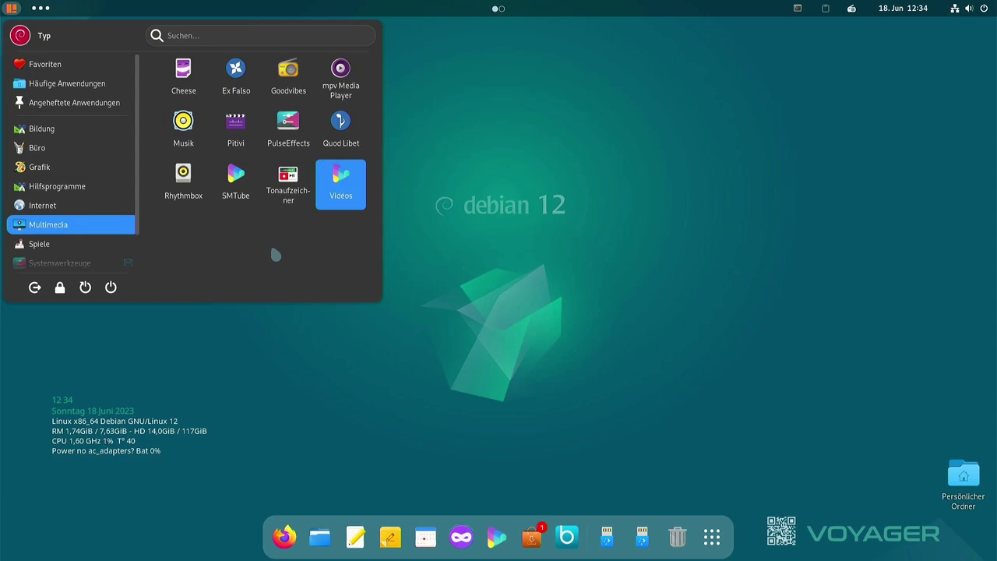
scroll(52, 205, "down", 1)
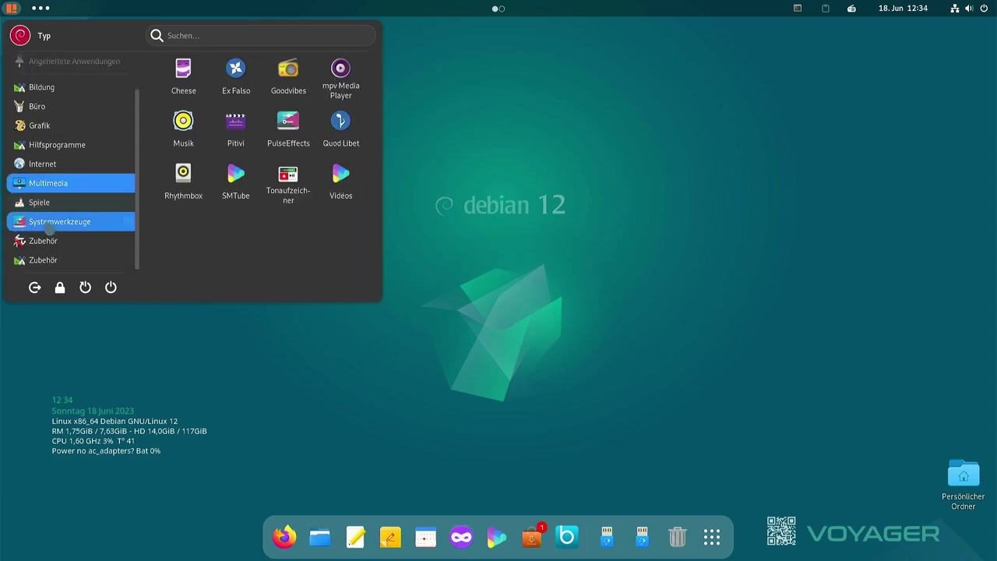
Scroll through the Spiele games list, then switch to the Systemwerkzeuge category
left_click(54, 202)
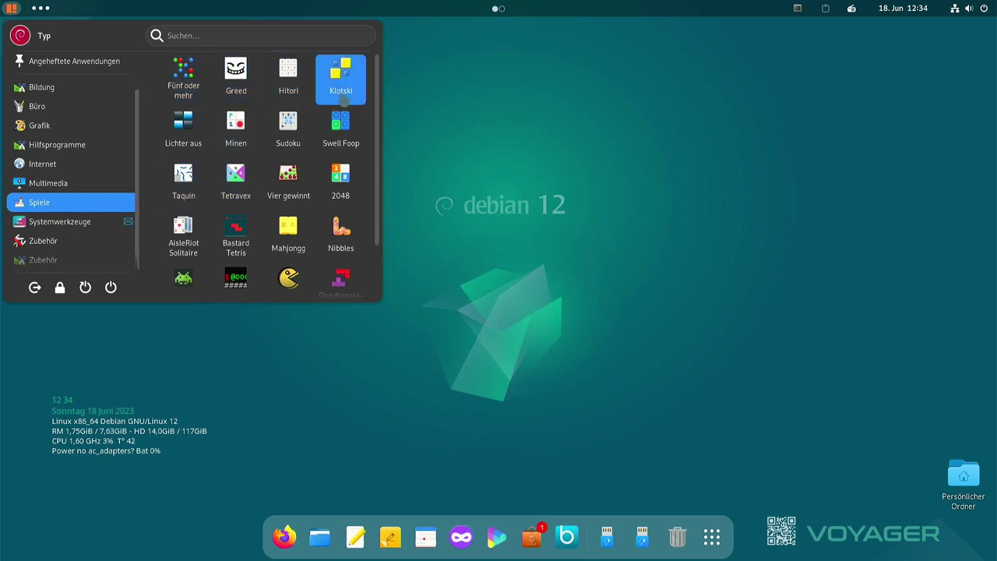
scroll(341, 132, "down", 2)
scroll(343, 152, "up", 2)
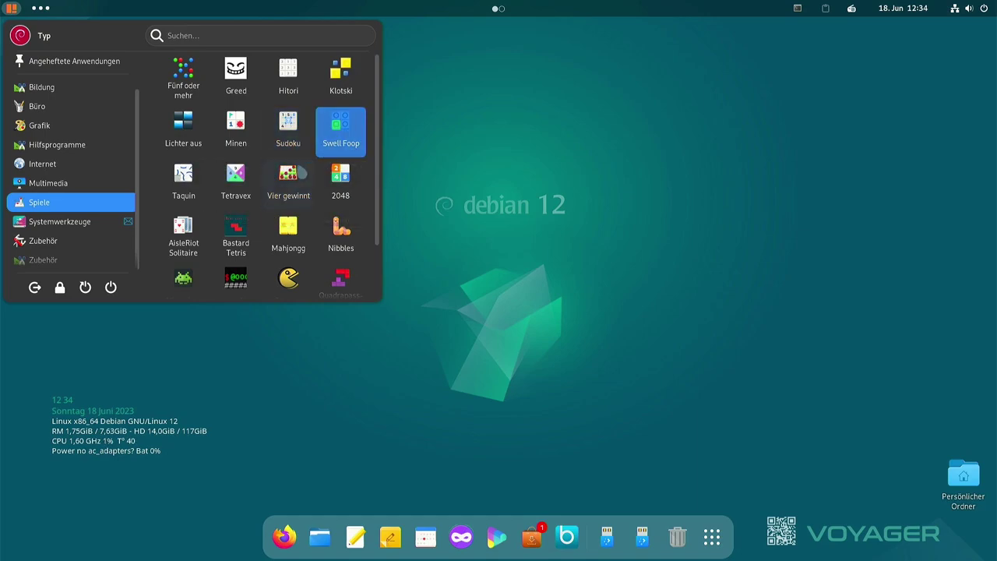
scroll(288, 133, "down", 1)
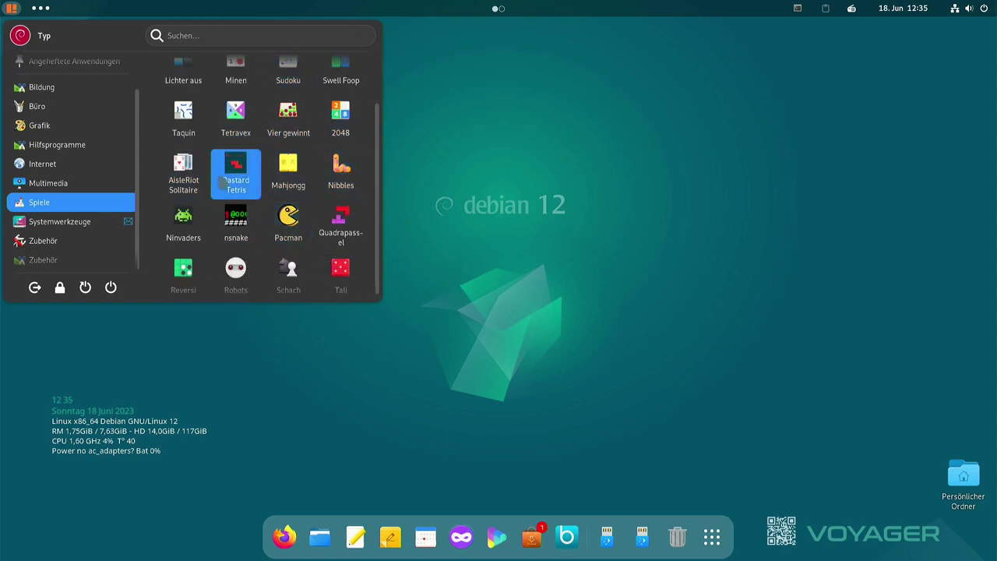
scroll(236, 171, "down", 1)
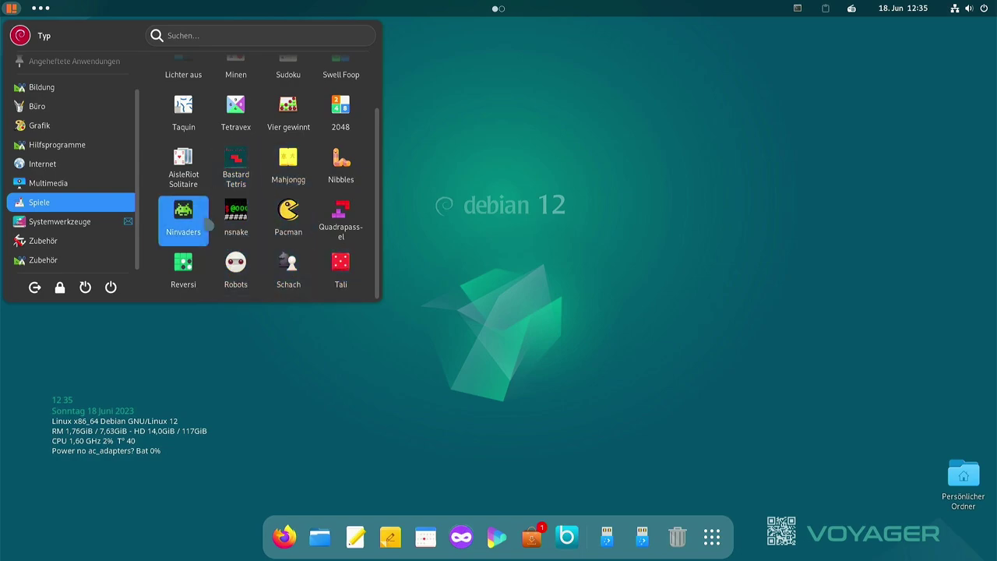
scroll(238, 195, "up", 1)
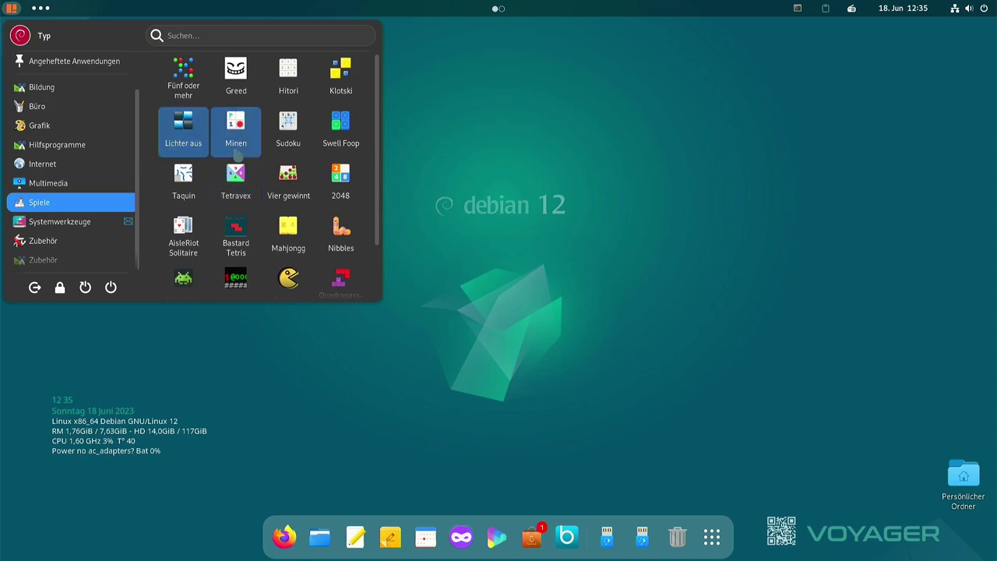
left_click(68, 223)
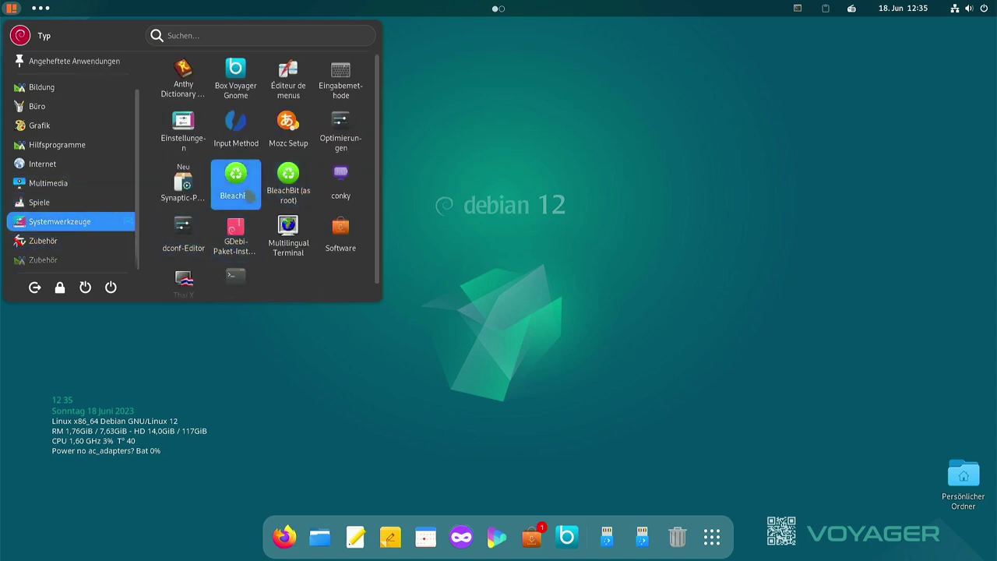
Launch BleachBit, dismiss its Einstellungen dialog, scroll the cleaner list, and close it
left_click(236, 183)
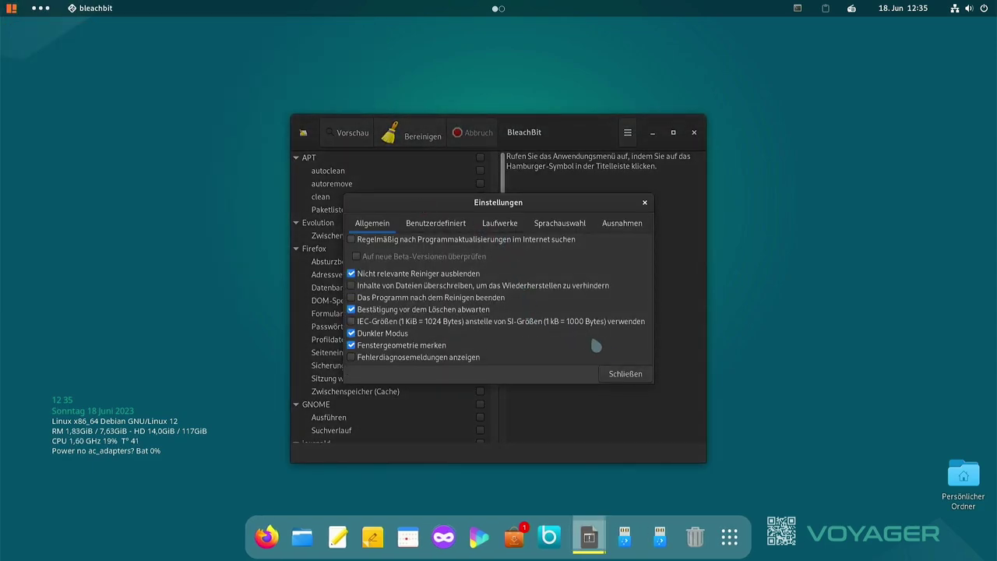
left_click(624, 375)
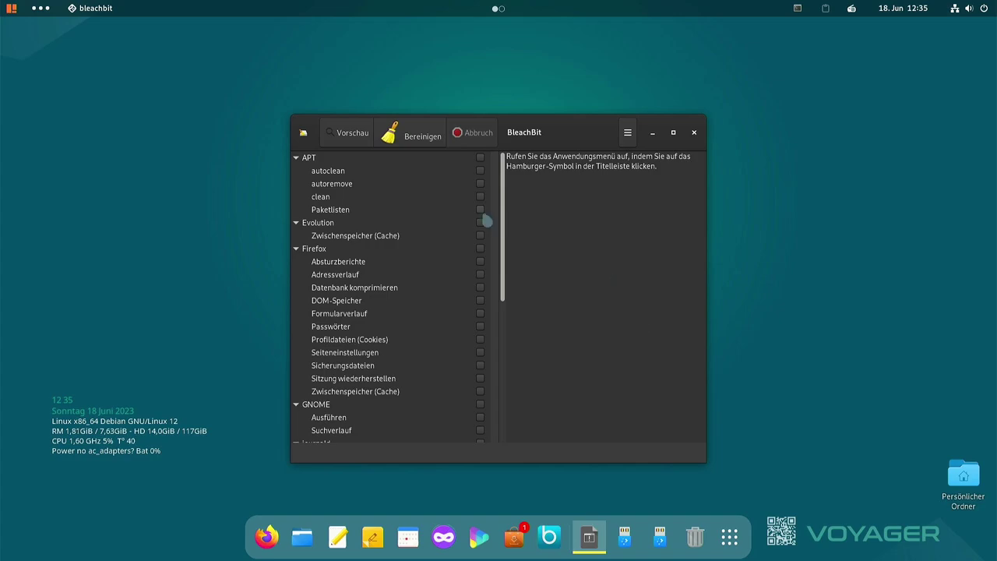
scroll(467, 207, "down", 5)
scroll(462, 207, "up", 5)
scroll(400, 251, "down", 3)
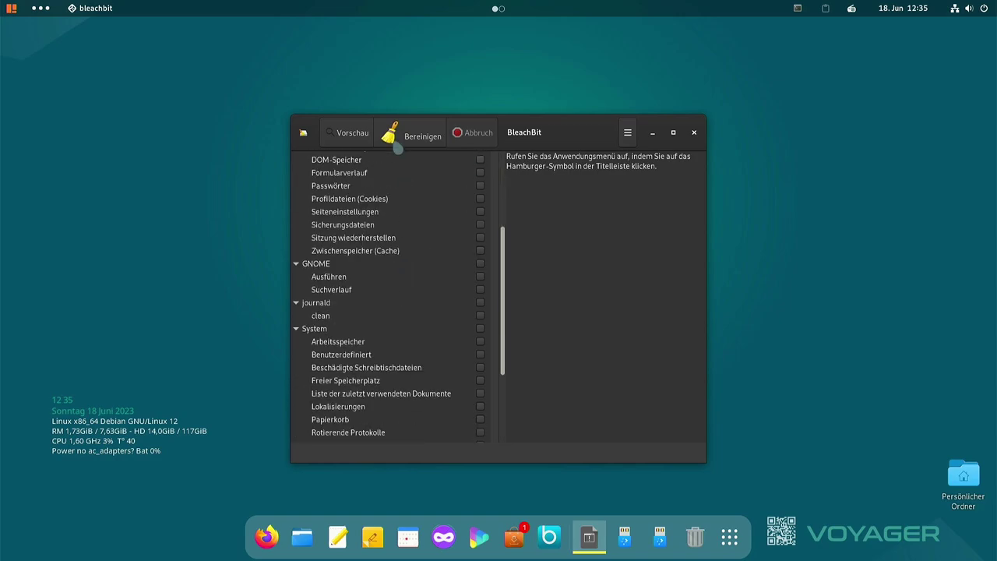
scroll(405, 217, "up", 2)
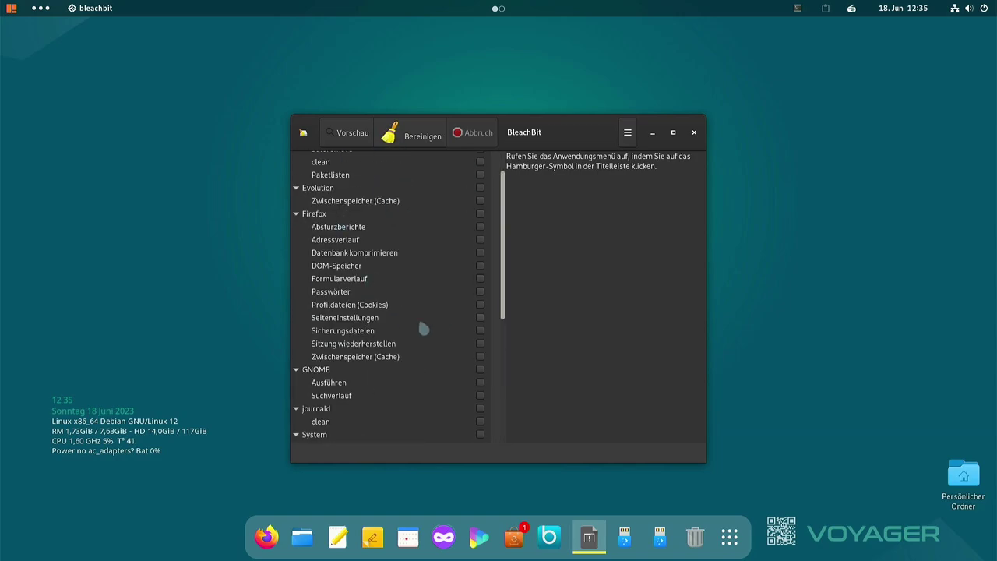
scroll(425, 311, "down", 5)
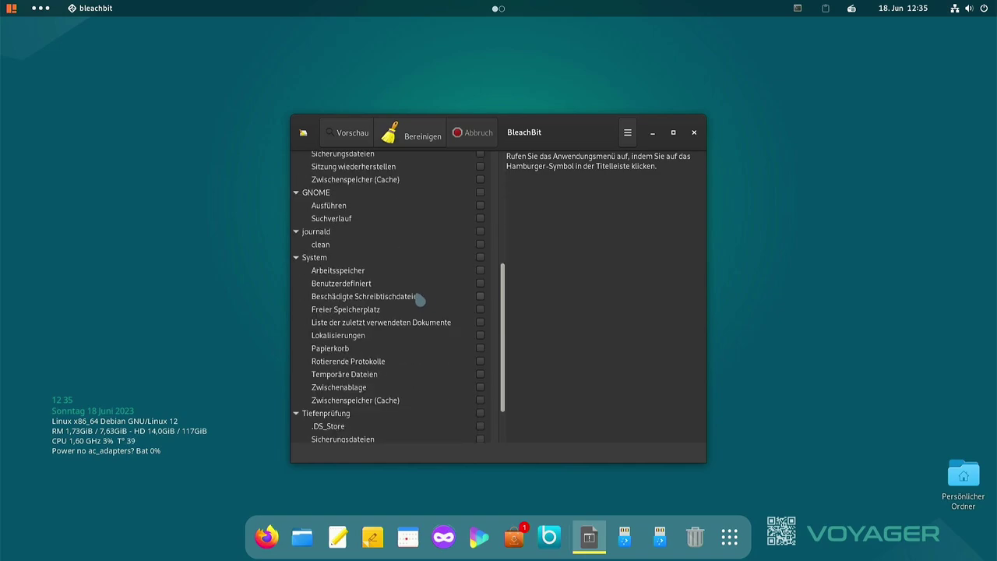
scroll(408, 331, "down", 1)
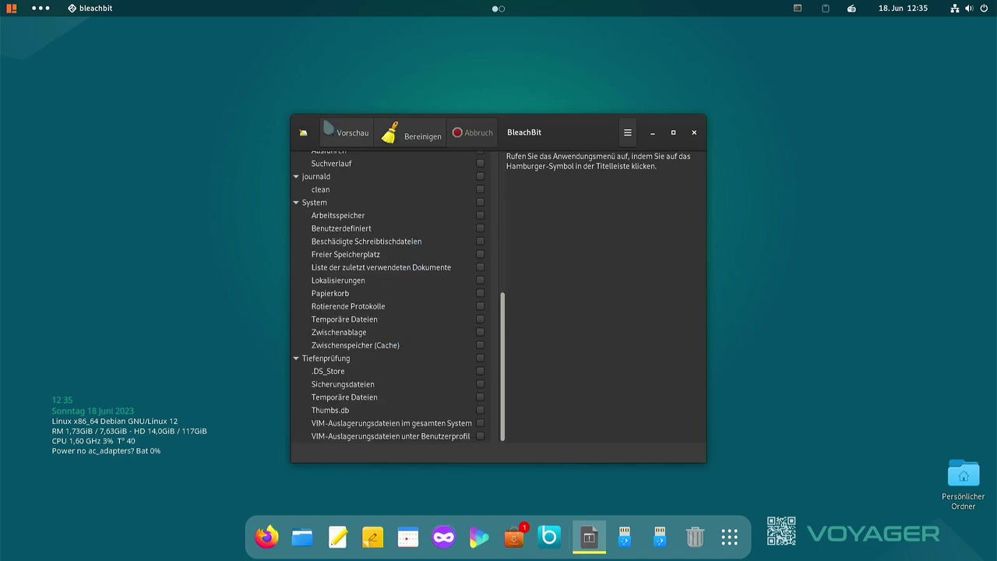
left_click(694, 133)
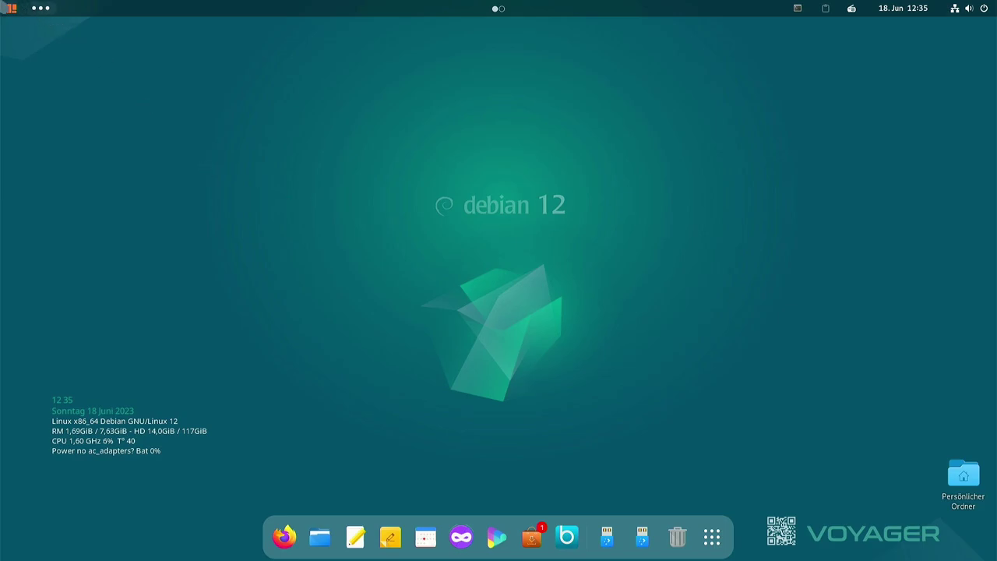
left_click(12, 7)
Launch Tilda from the Systemwerkzeuge category of the application menu
mouse_move(75, 232)
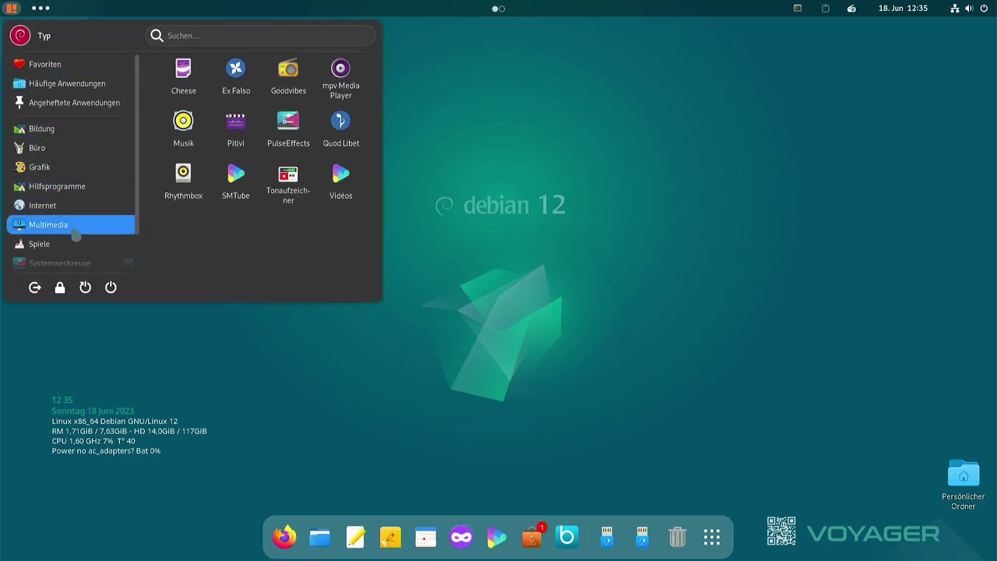
mouse_move(62, 262)
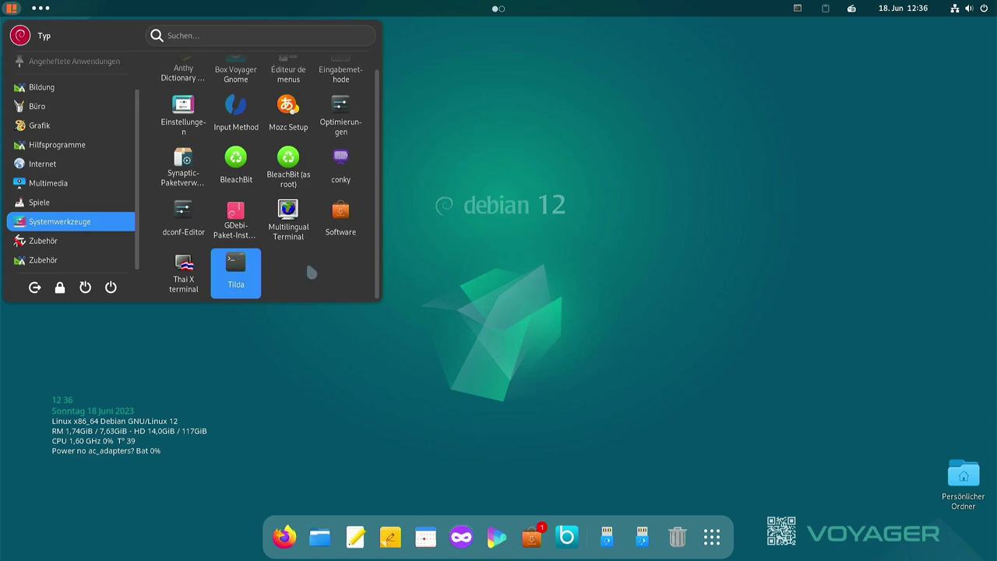
left_click(225, 276)
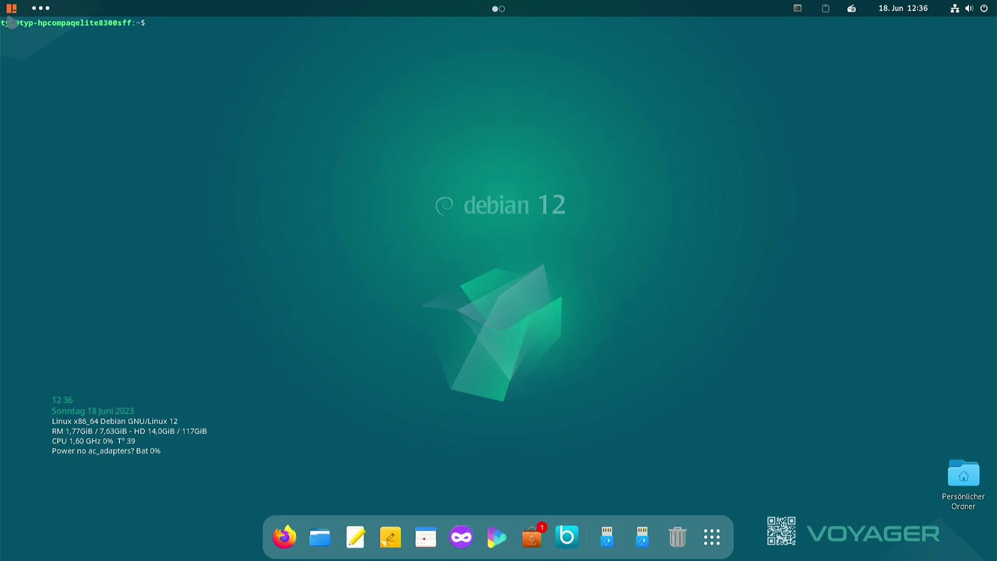
Toggle the menu and ddterm panel, then run 'killall tilda' to quit Tilda
key("super")
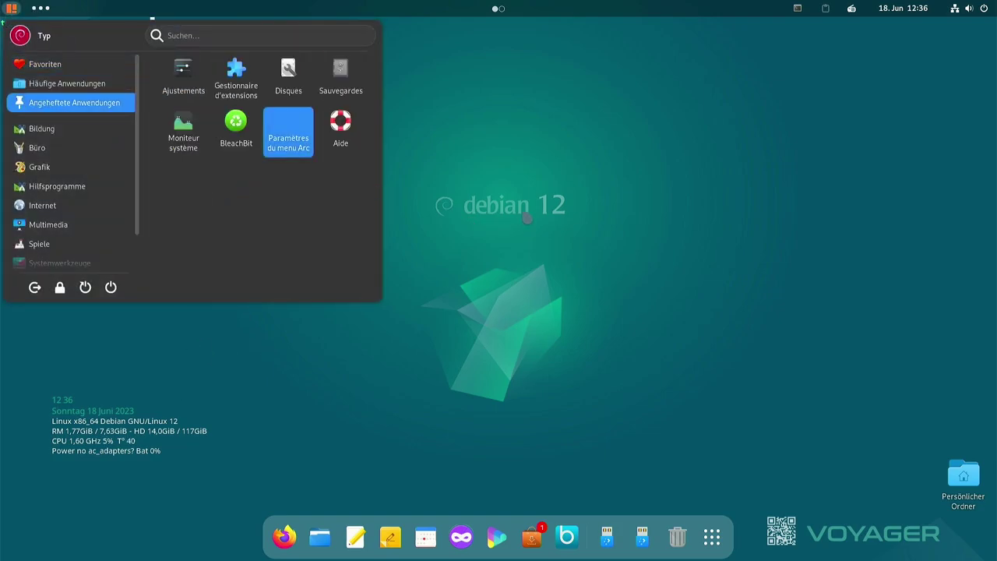
left_click(249, 310)
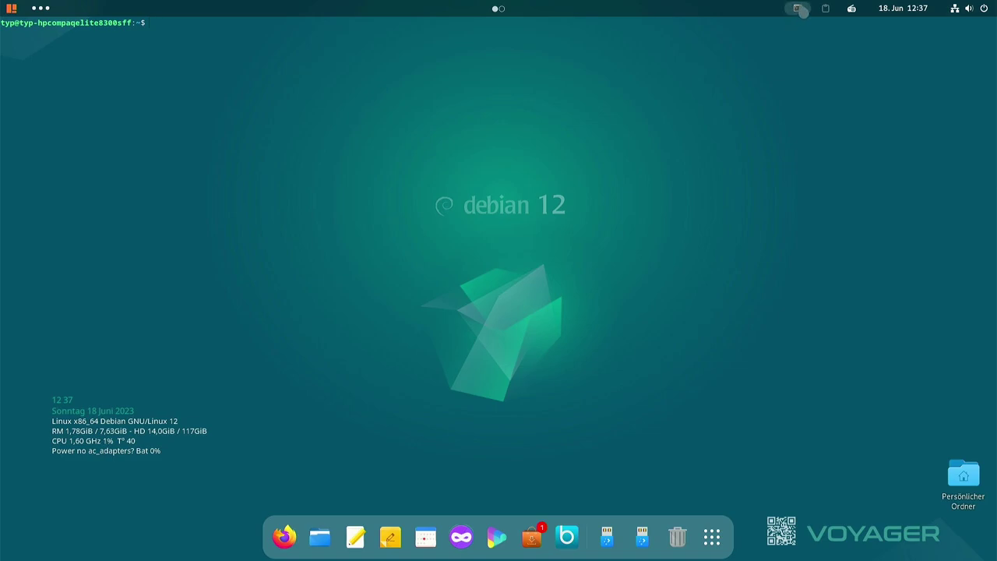
left_click(799, 9)
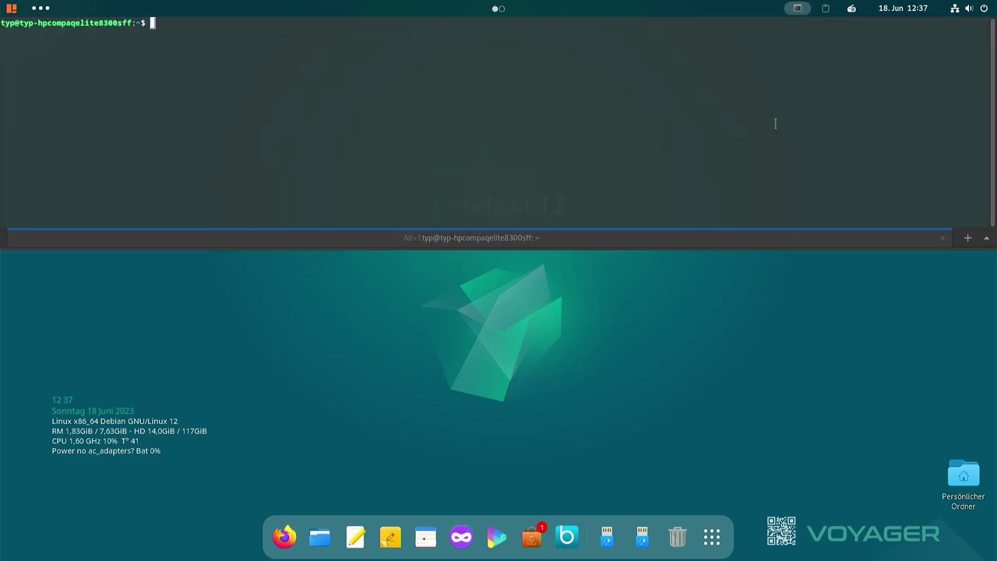
left_click(801, 8)
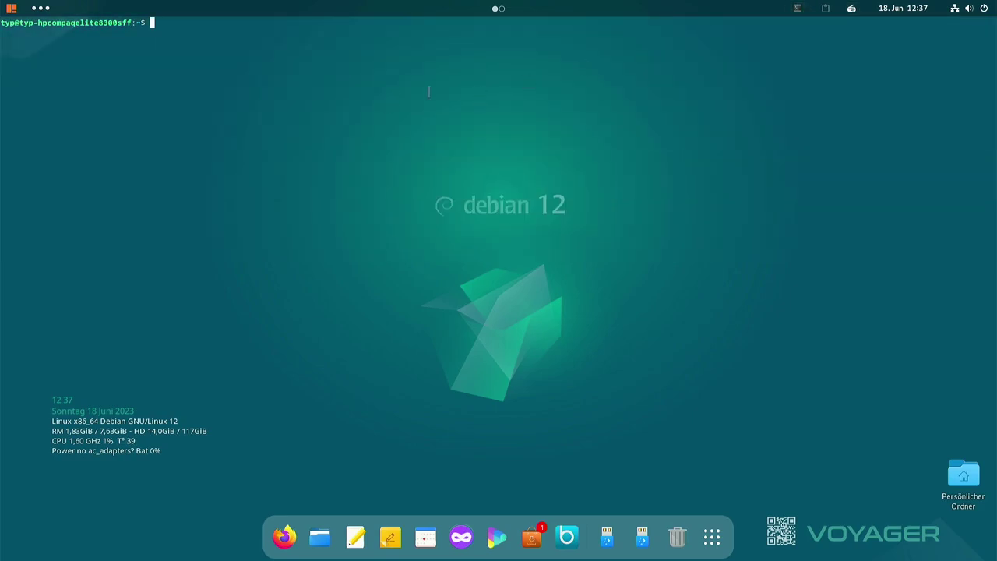
type("all tilda")
key("Return")
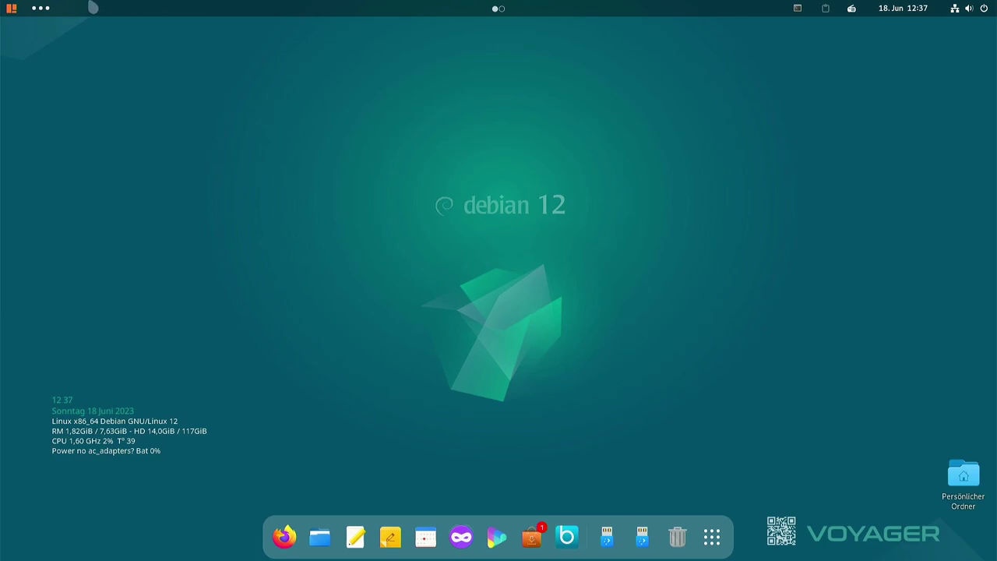
left_click(11, 8)
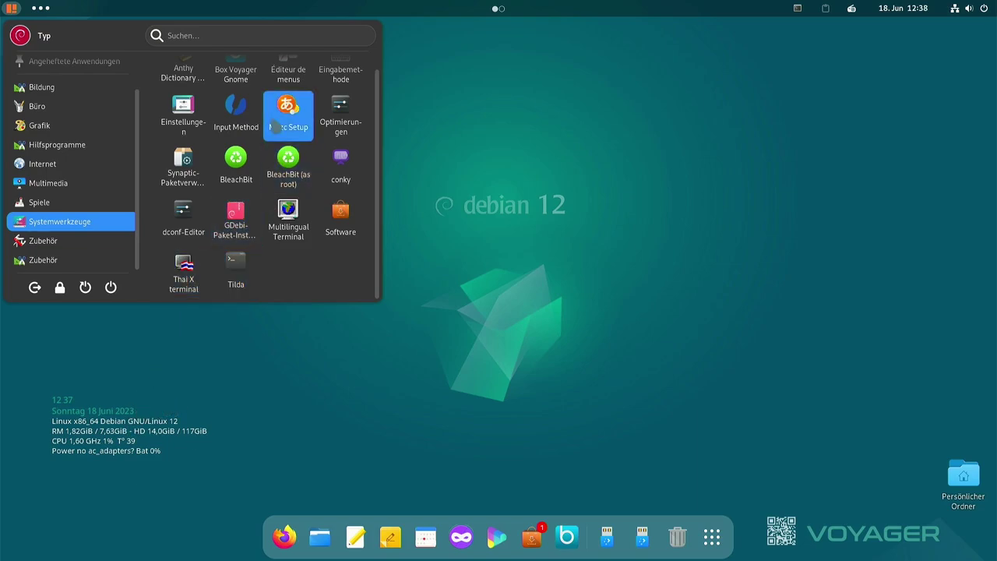
left_click(46, 244)
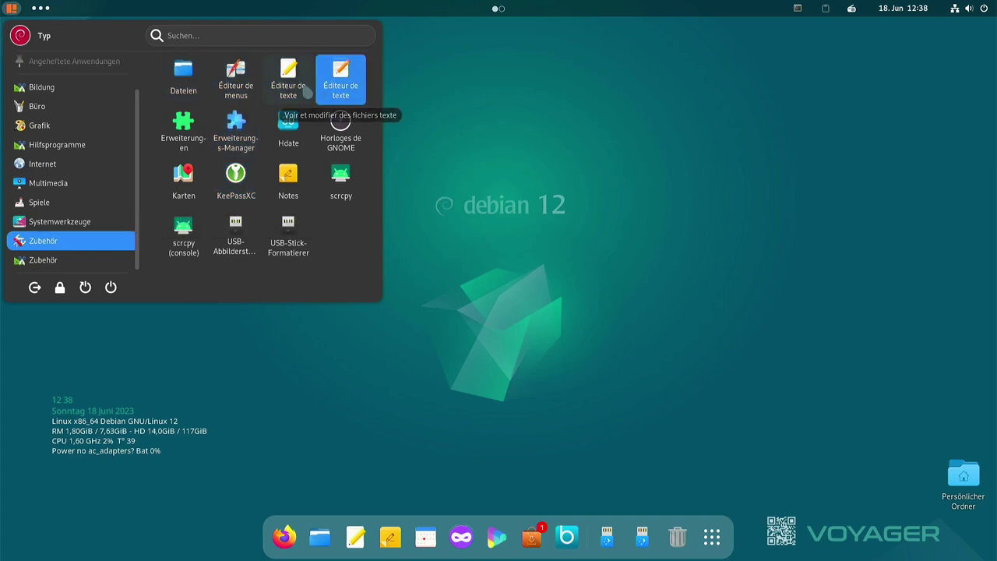
left_click(193, 78)
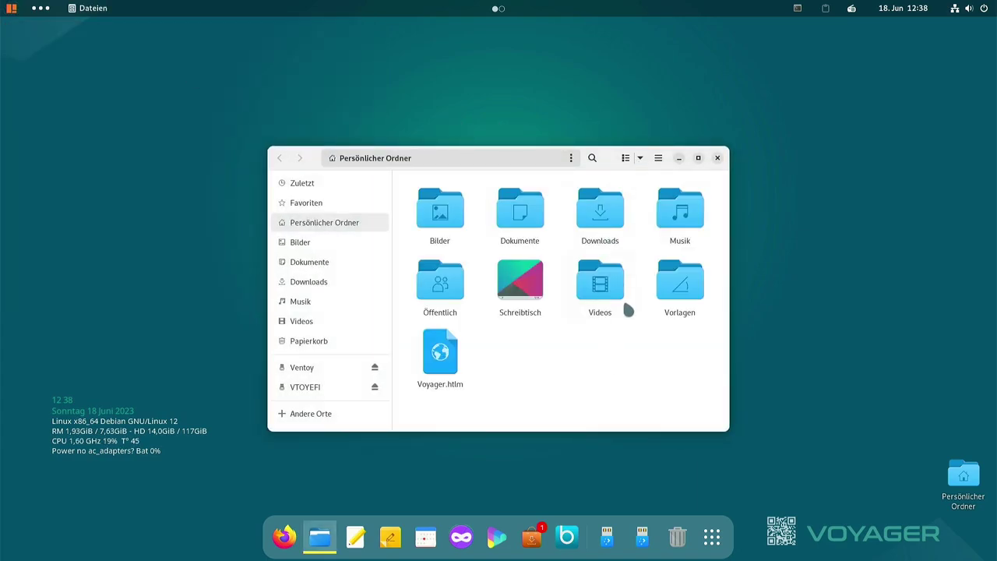
left_click(717, 158)
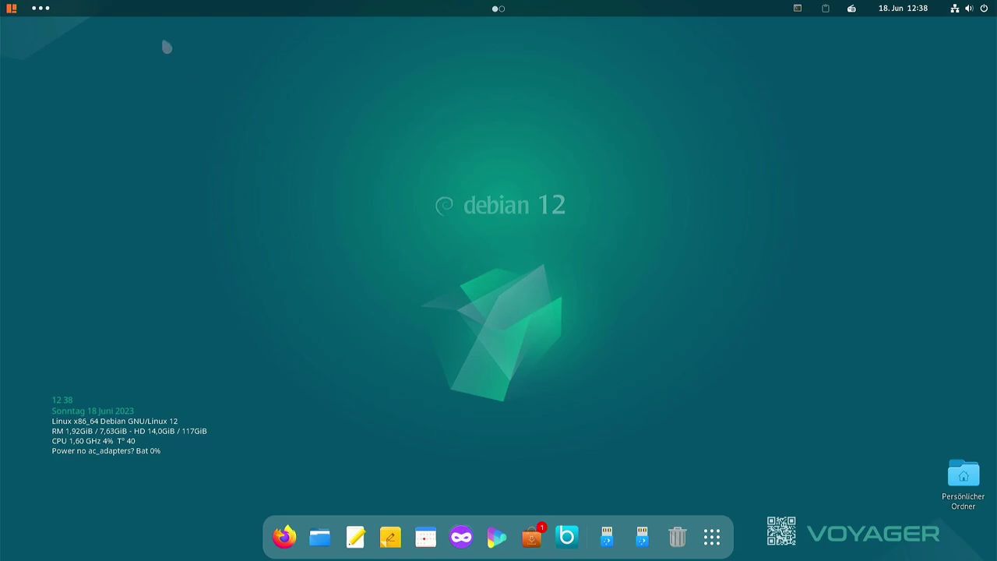
left_click(11, 8)
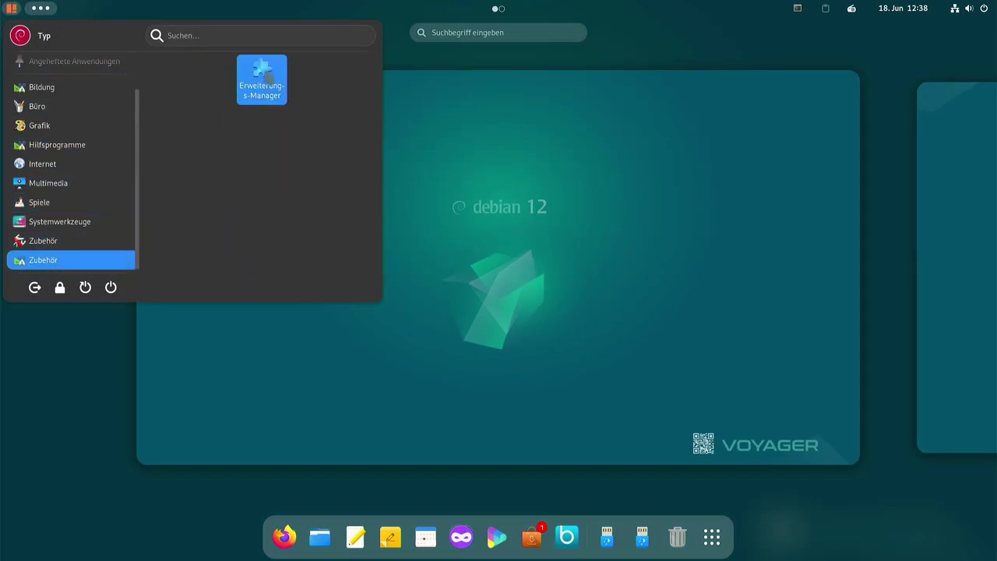
Open Erweiterungs-Manager, scroll the Installiert extensions list, then close the window
left_click(261, 77)
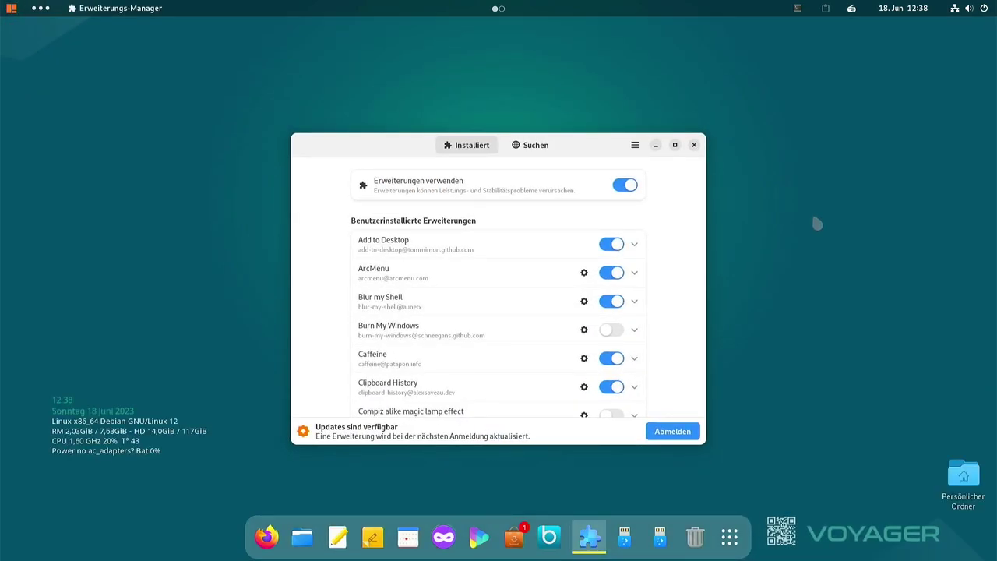
scroll(457, 289, "down", 6)
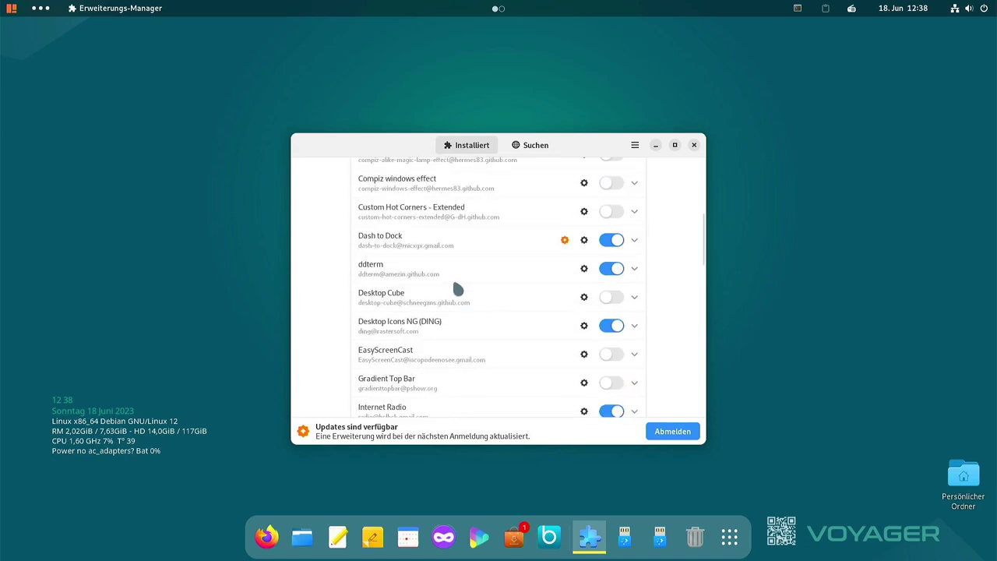
scroll(465, 302, "up", 4)
scroll(465, 301, "down", 3)
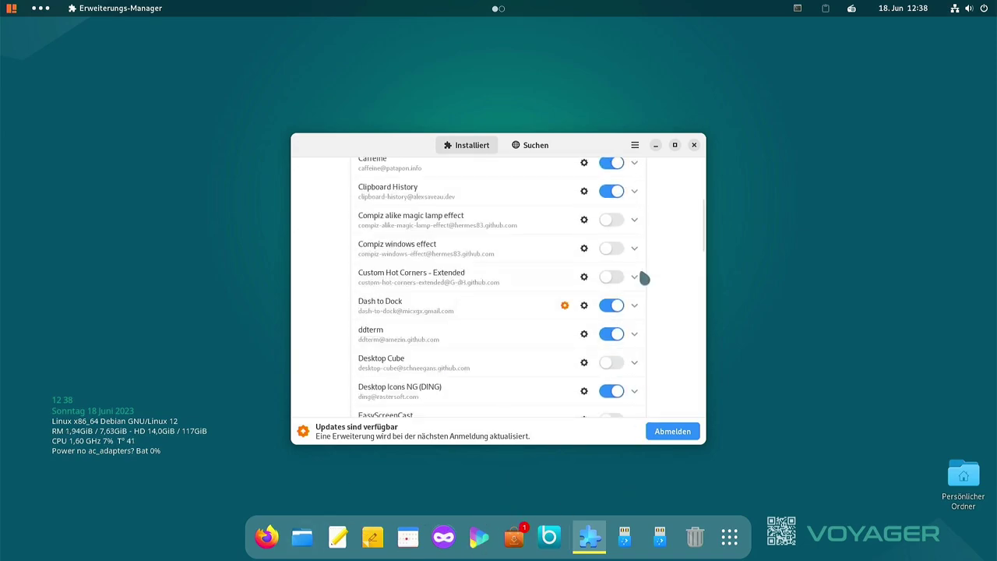
left_click(694, 145)
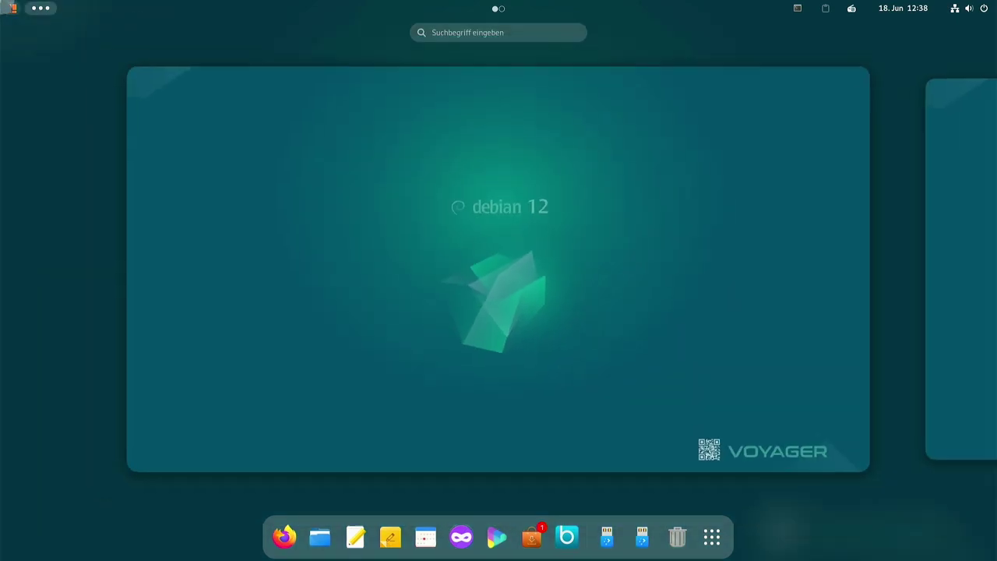
Browse the application menu, scrolling through its entries before closing it
left_click(11, 8)
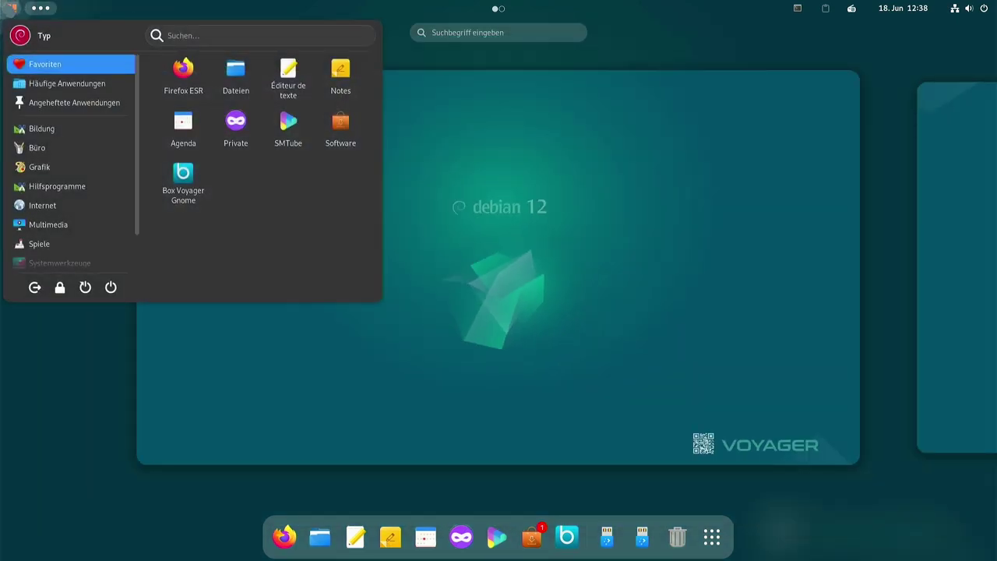
left_click(536, 177)
left_click(343, 203)
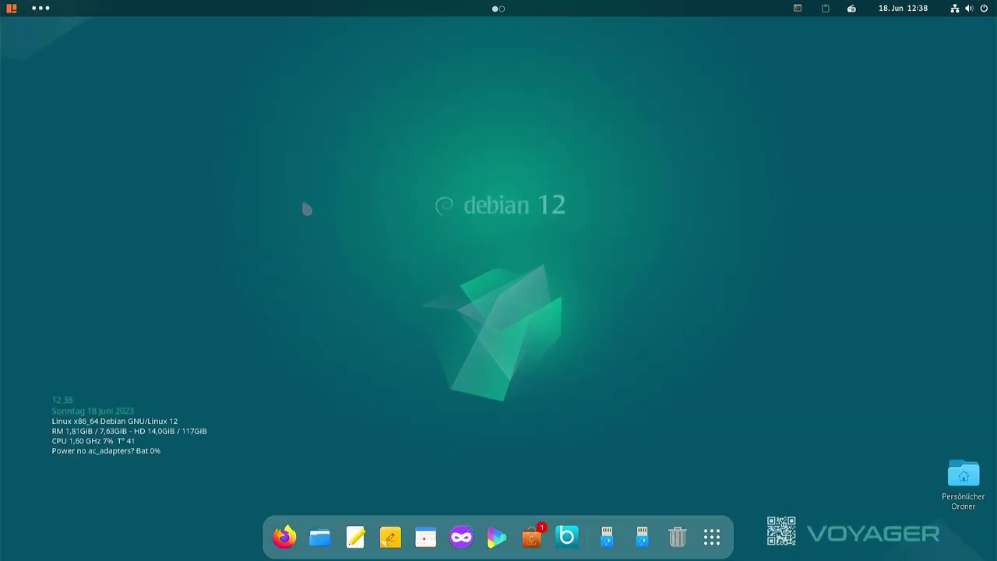
left_click(10, 8)
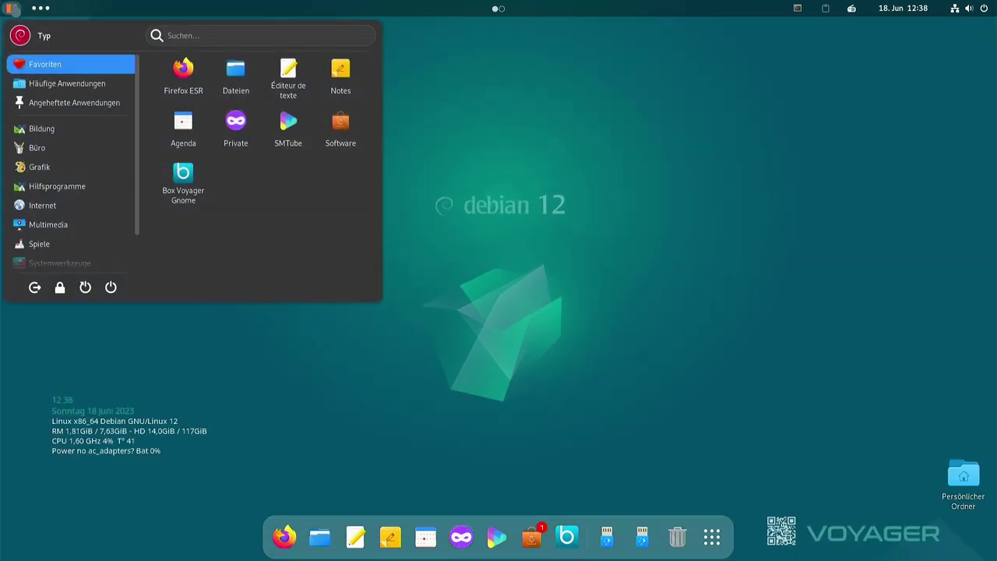
scroll(70, 195, "down", 2)
mouse_move(72, 134)
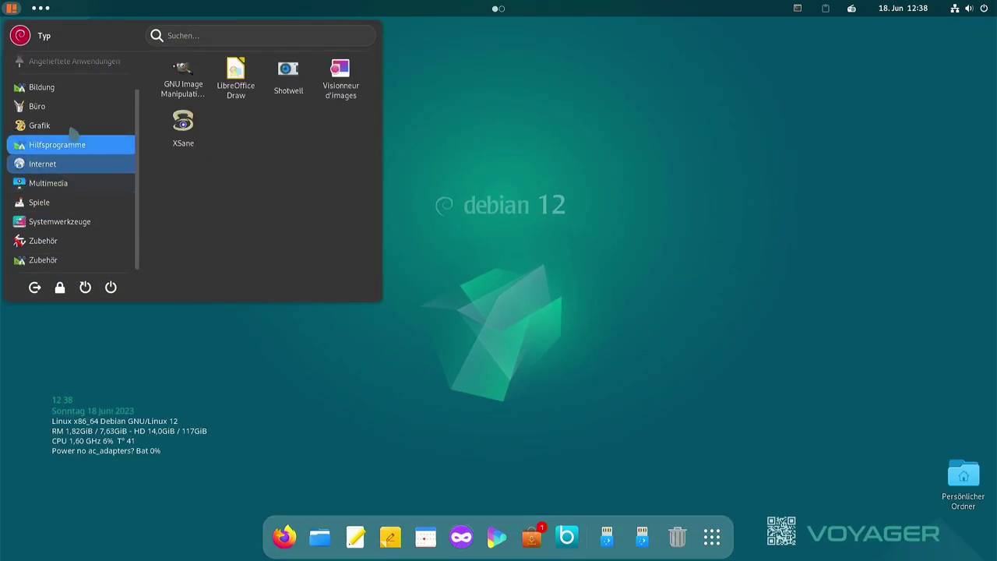
left_click(635, 266)
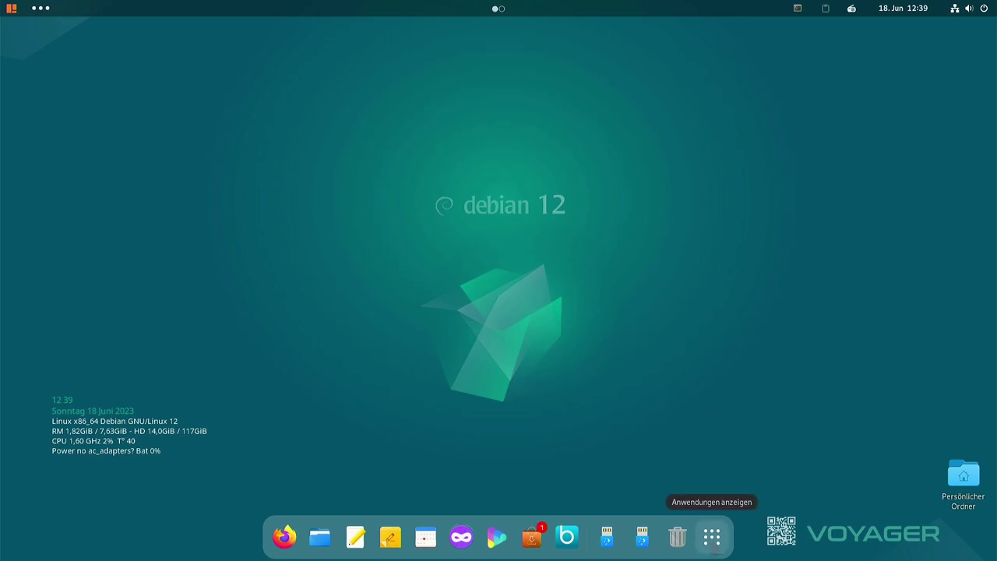
Page through the full applications grid, then drop down the ddterm terminal
left_click(712, 536)
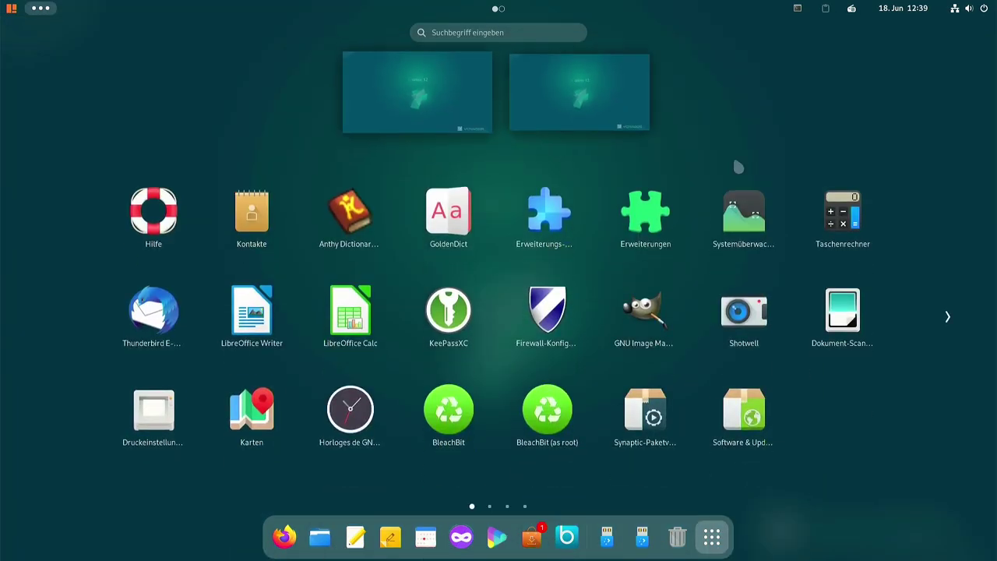
scroll(410, 200, "down", 1)
scroll(633, 265, "down", 2)
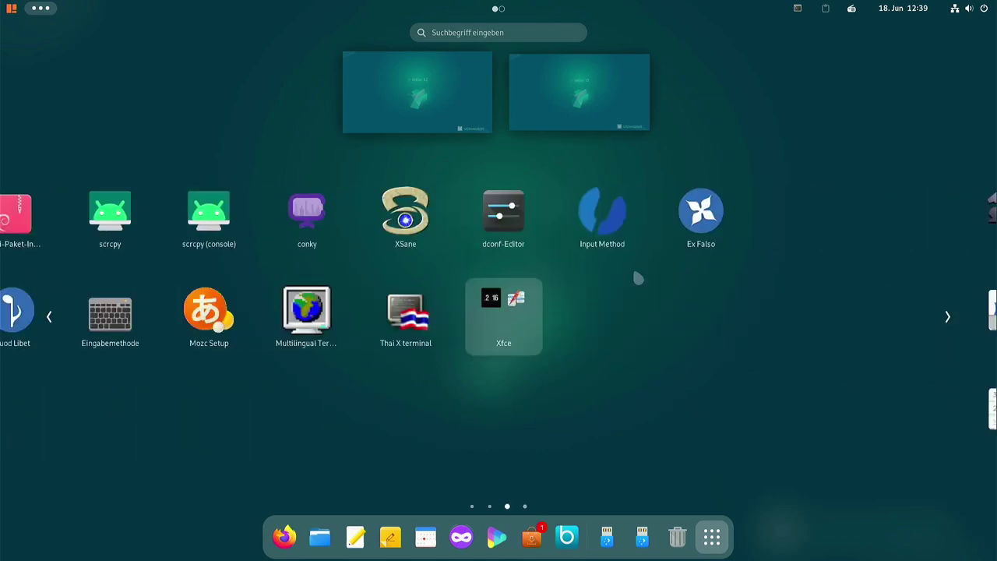
scroll(628, 292, "up", 2)
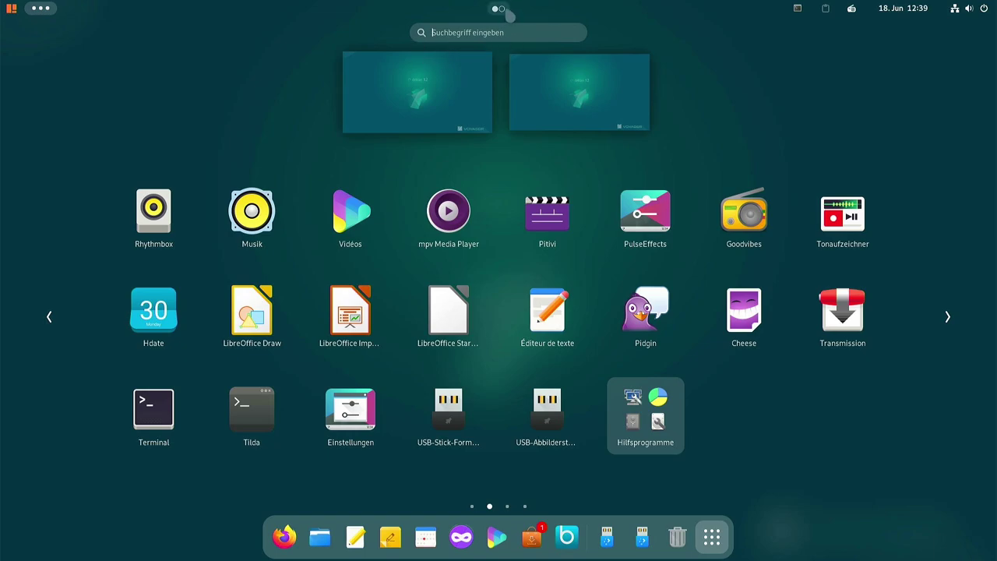
left_click(504, 9)
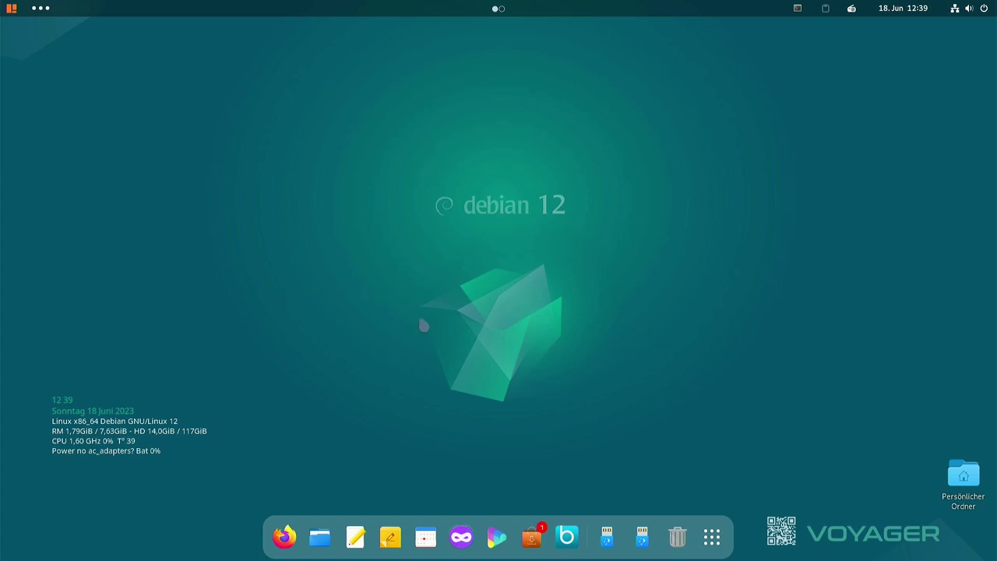
left_click(794, 9)
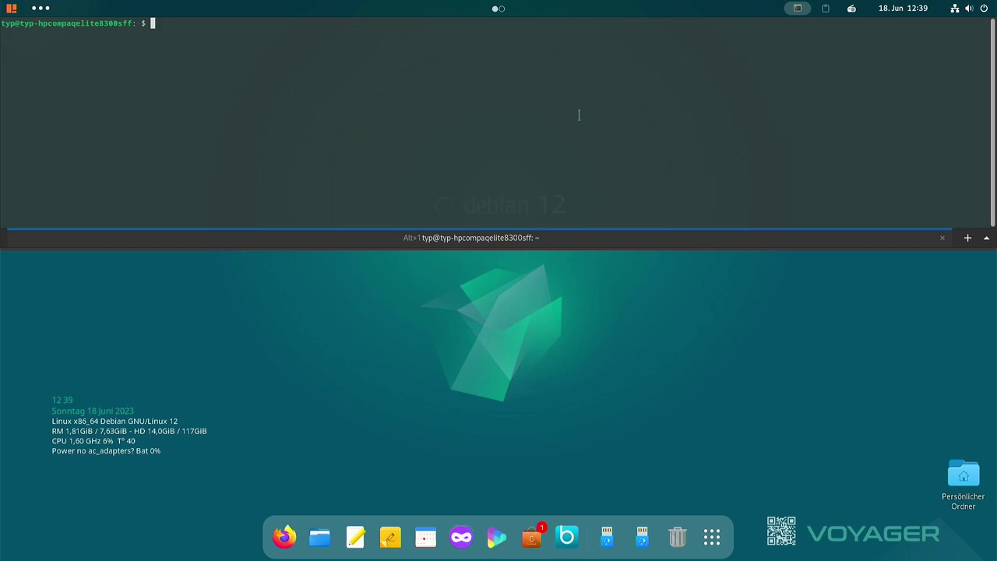
Run neofetch and enlarge the terminal so its full output shows
type("neofetch")
key("Return")
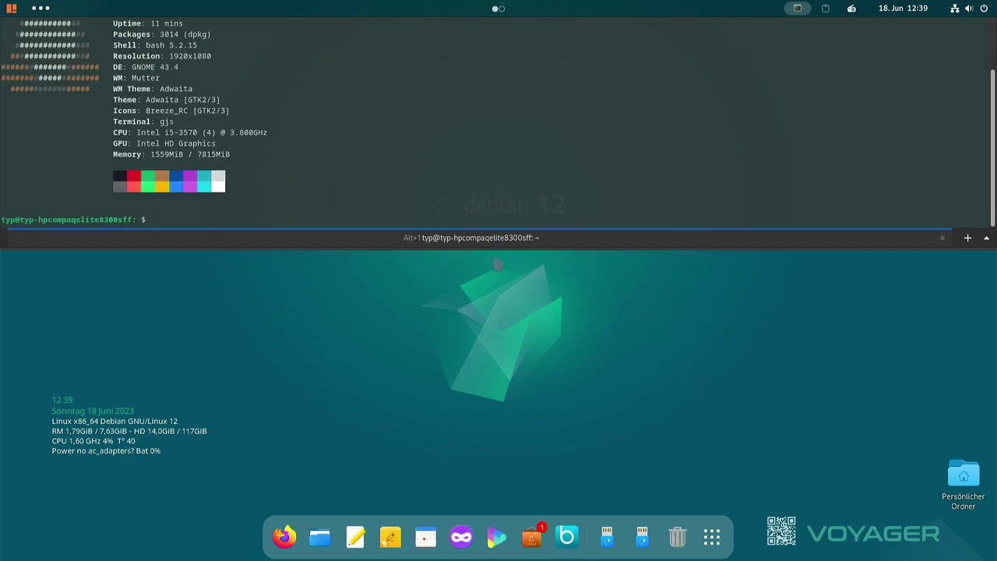
left_click_drag(494, 246, 482, 341)
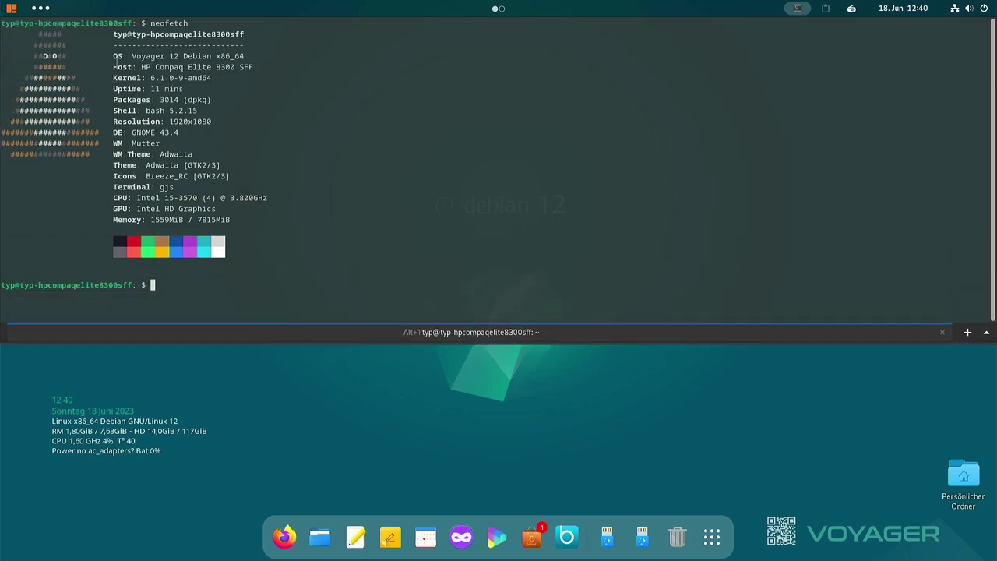
Highlight output such as the OS name Voyager 12 Debian and host lines, then clear the selection
left_click_drag(130, 56, 212, 56)
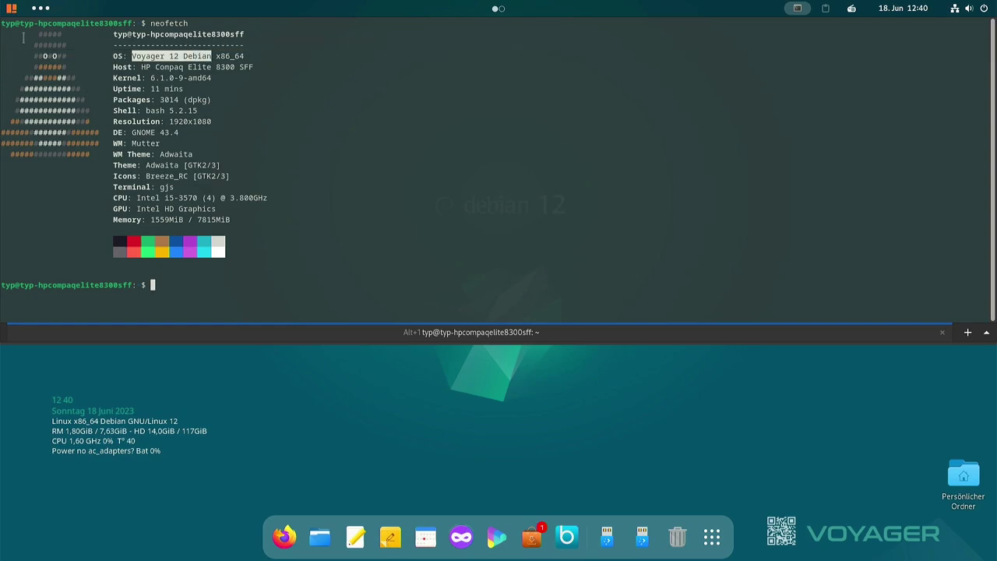
left_click_drag(28, 34, 76, 144)
left_click(78, 73)
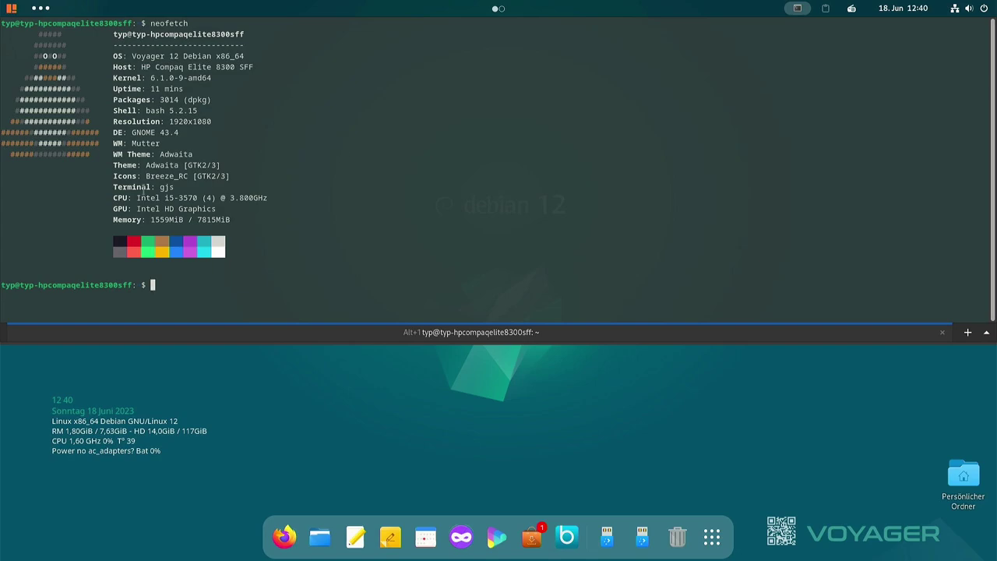
double_click(165, 188)
left_click(195, 192)
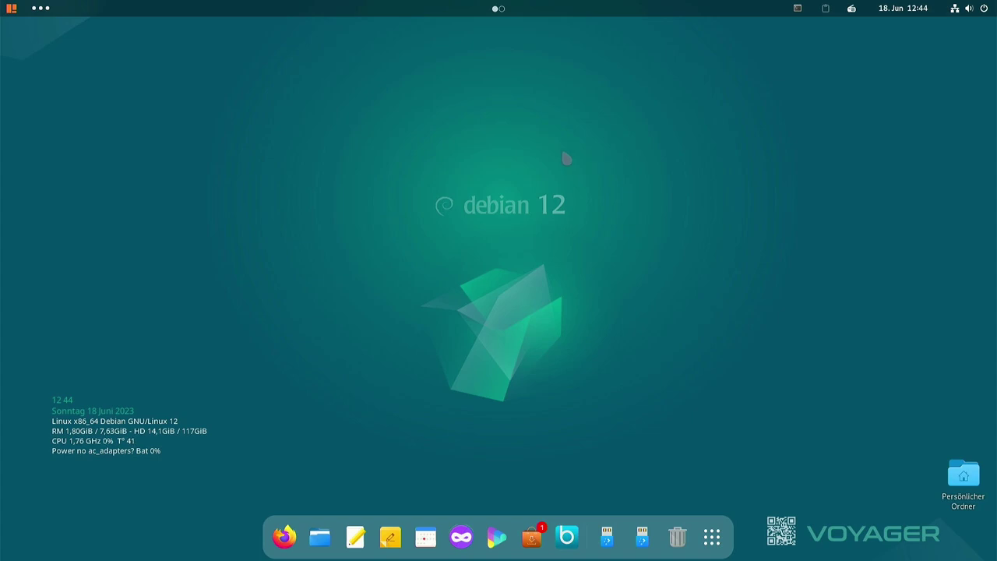
Restart Voyager Debian 12 from ArcMenu, confirming with Neu starten
left_click(10, 8)
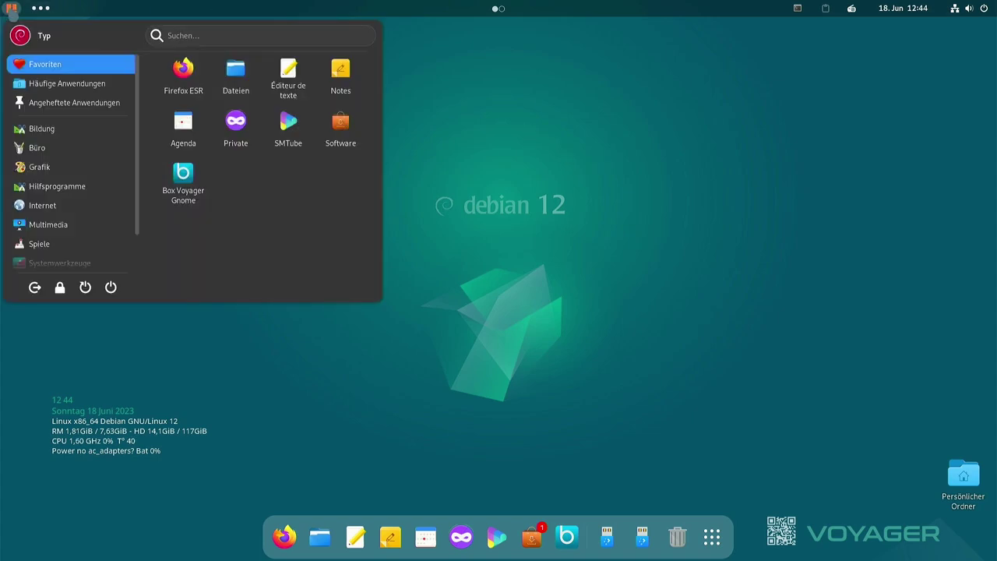
left_click(39, 166)
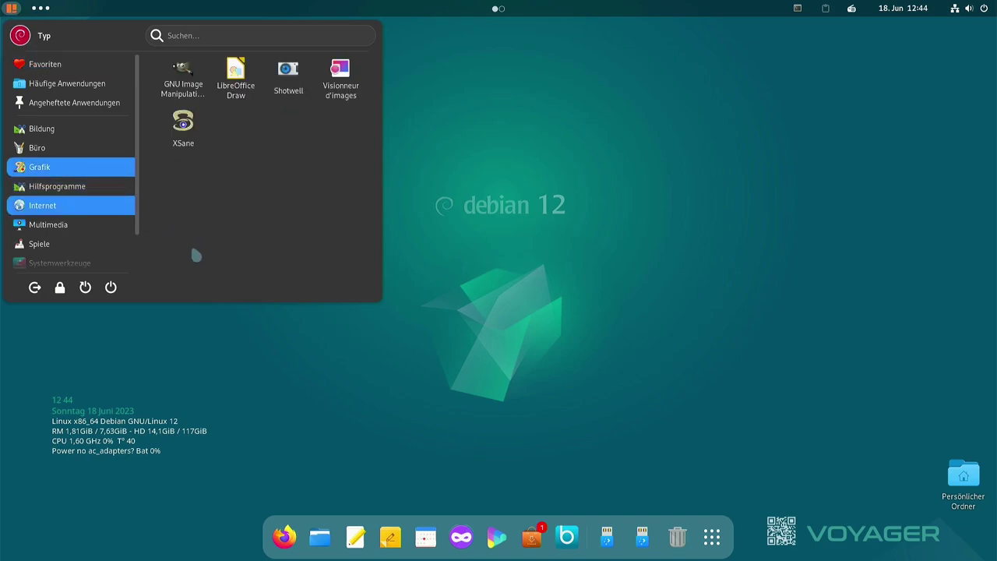
left_click(59, 263)
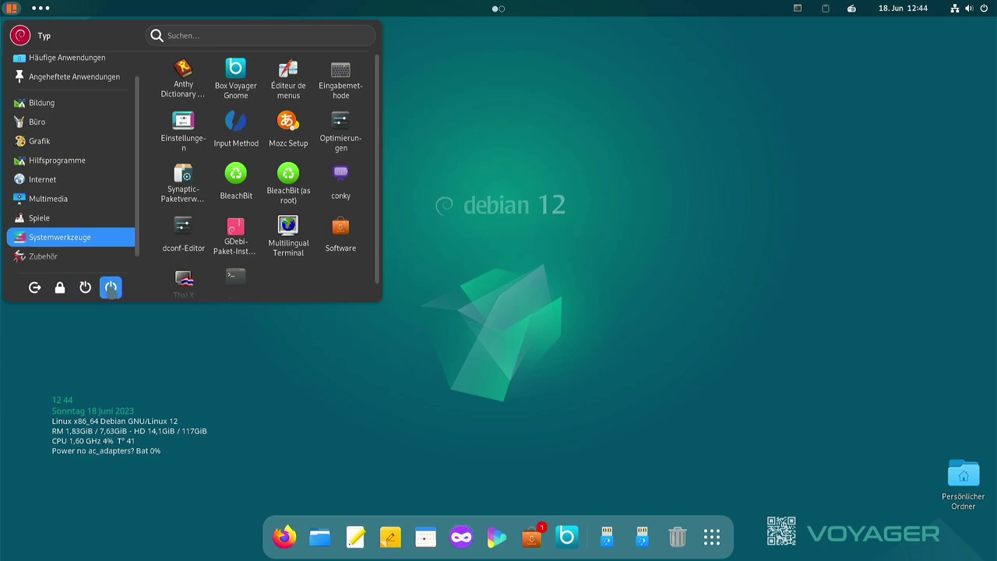
left_click(85, 287)
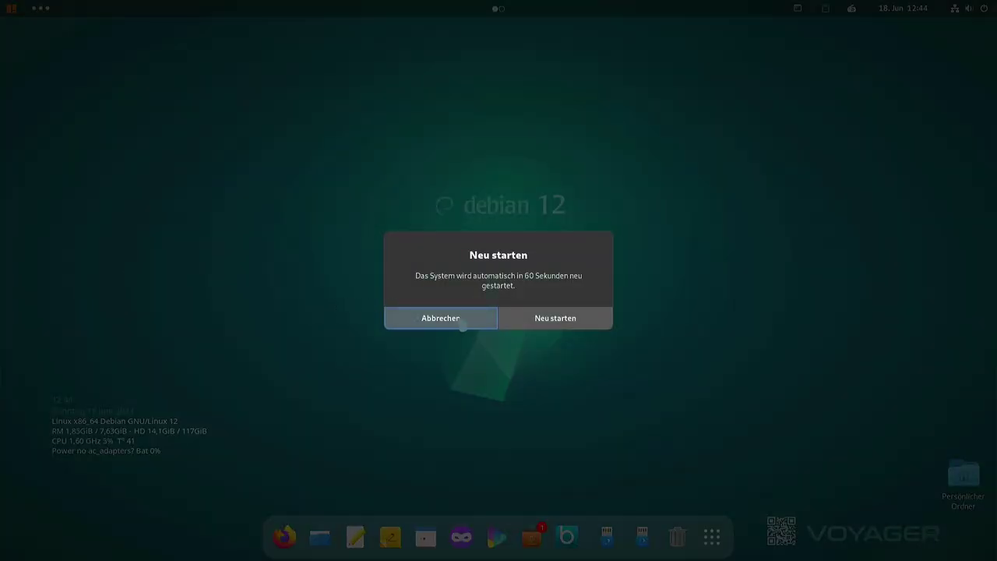
left_click(525, 323)
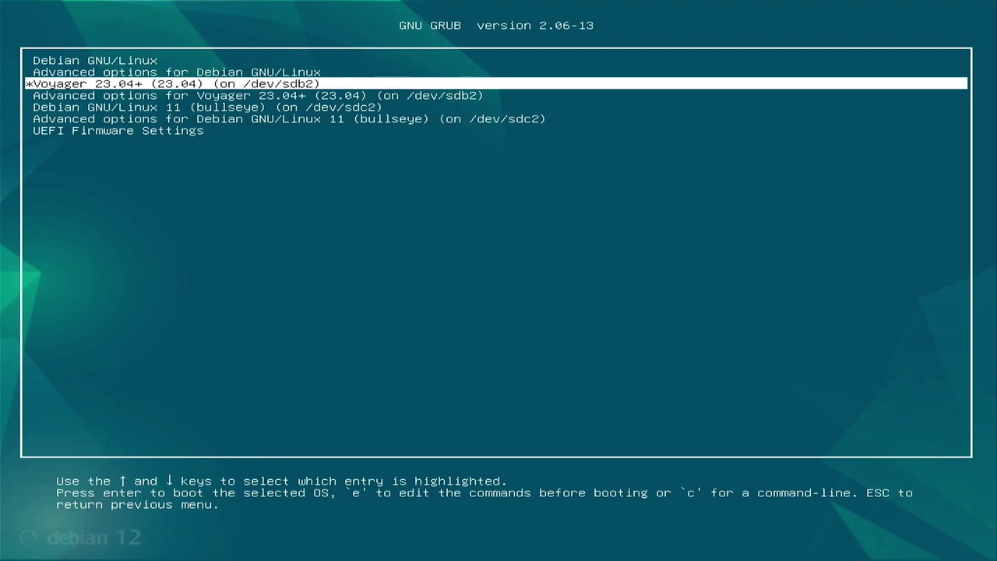
Boot Voyager 23.04 from GRUB and log in with the user's password, choosing Xfce-Sitzung
key("Return")
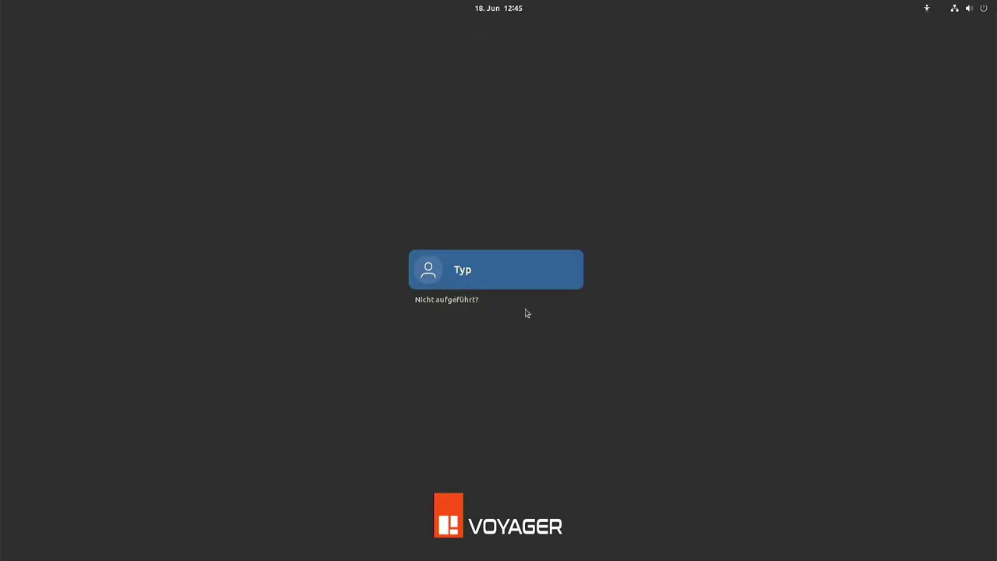
left_click(482, 274)
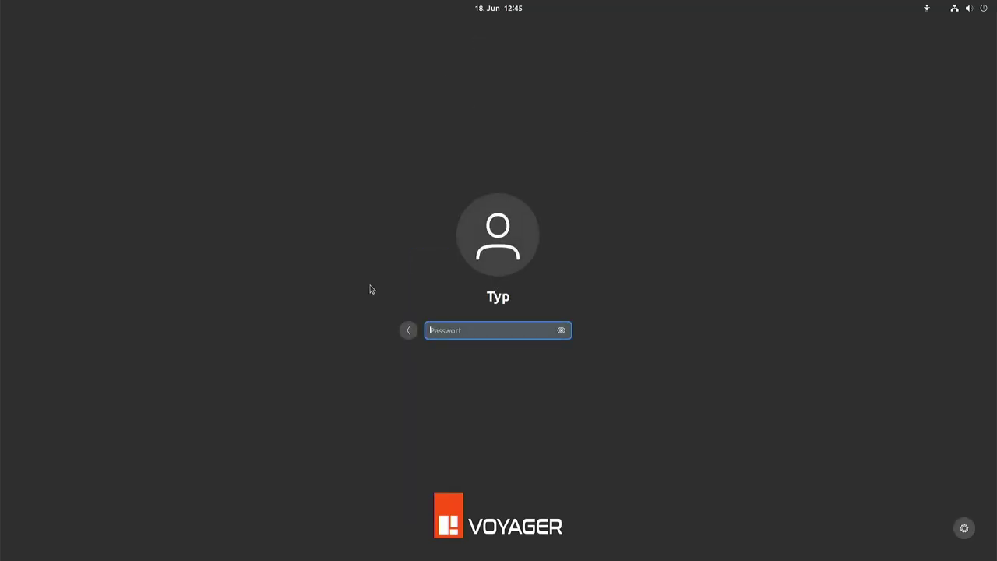
left_click(964, 529)
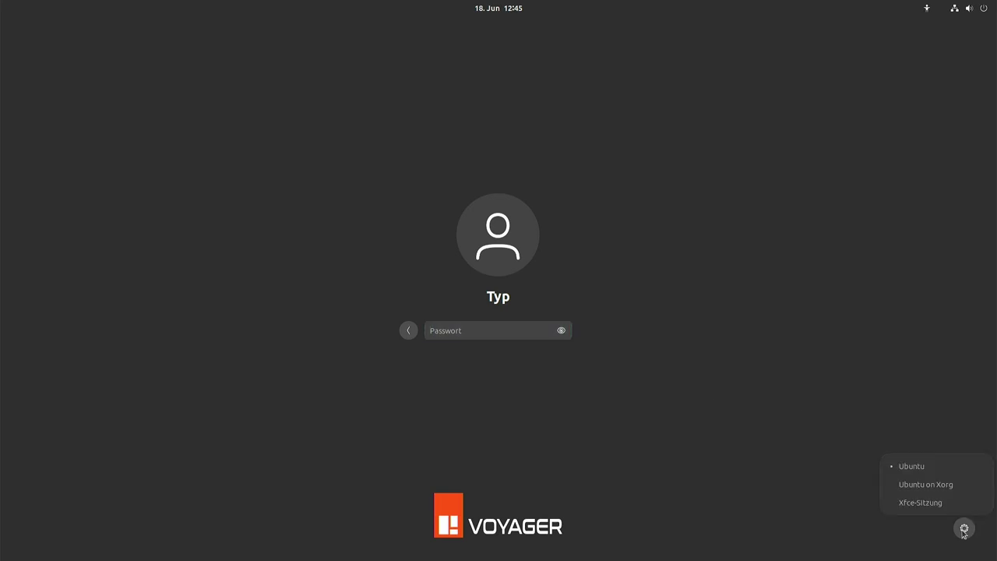
left_click(918, 502)
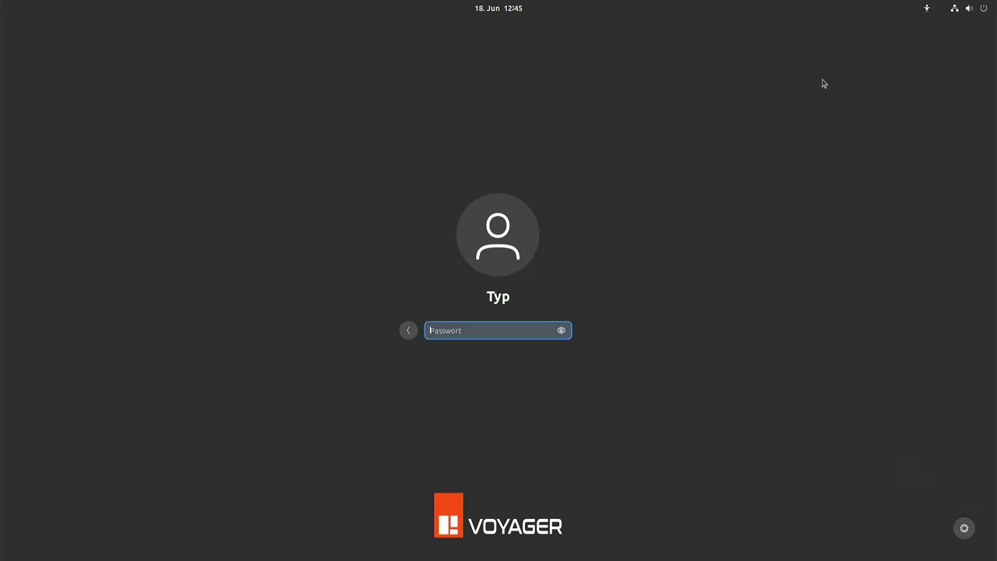
type("•••")
key("Return")
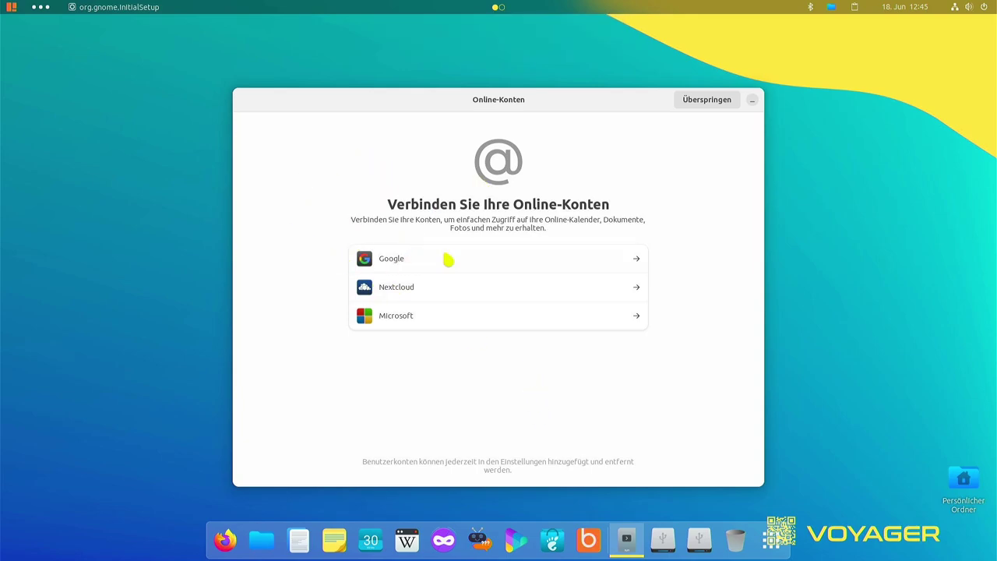
Skip Online-Konten, continue past the feedback and privacy pages, and finish at Startklar
left_click(707, 107)
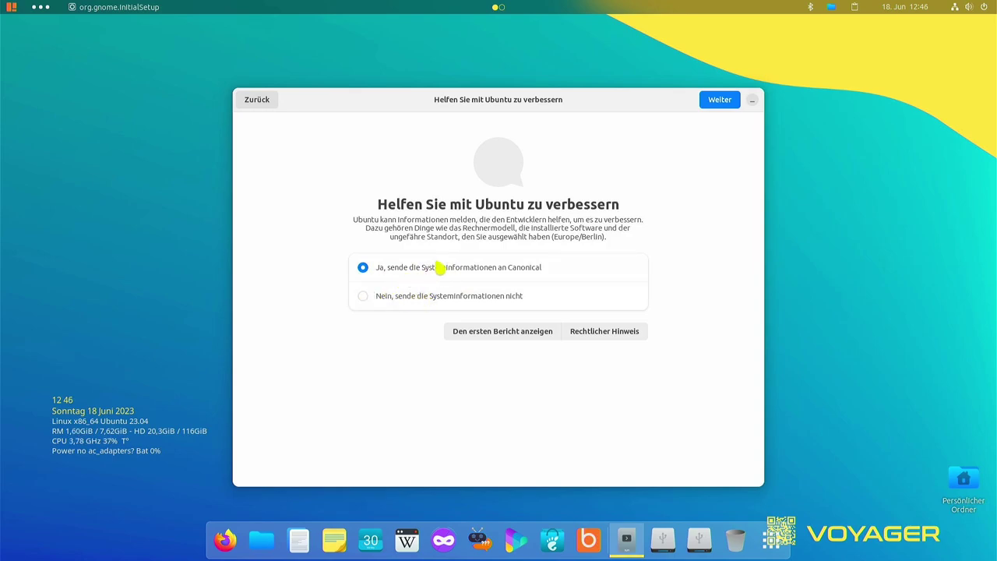
left_click(718, 102)
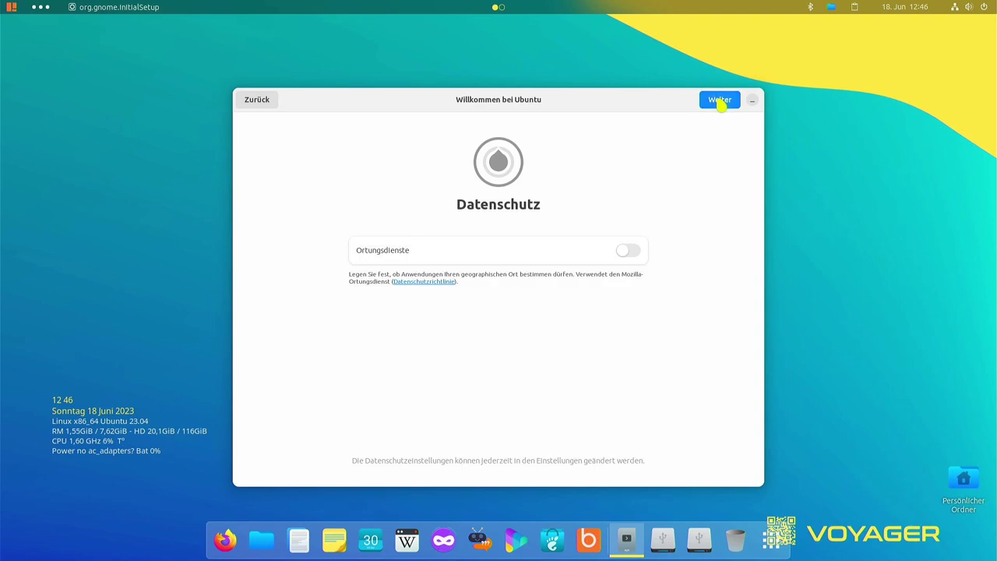
left_click(720, 102)
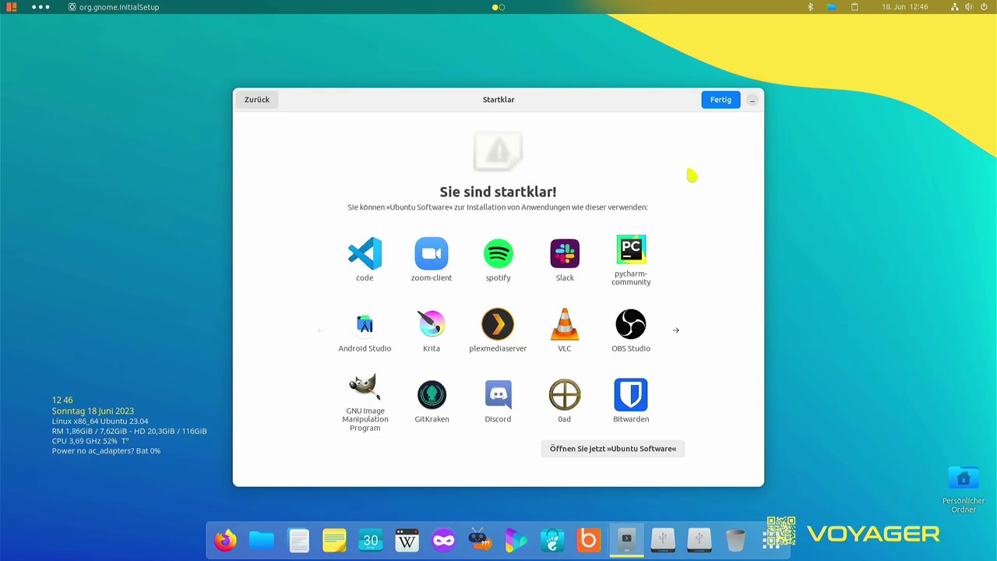
left_click(723, 103)
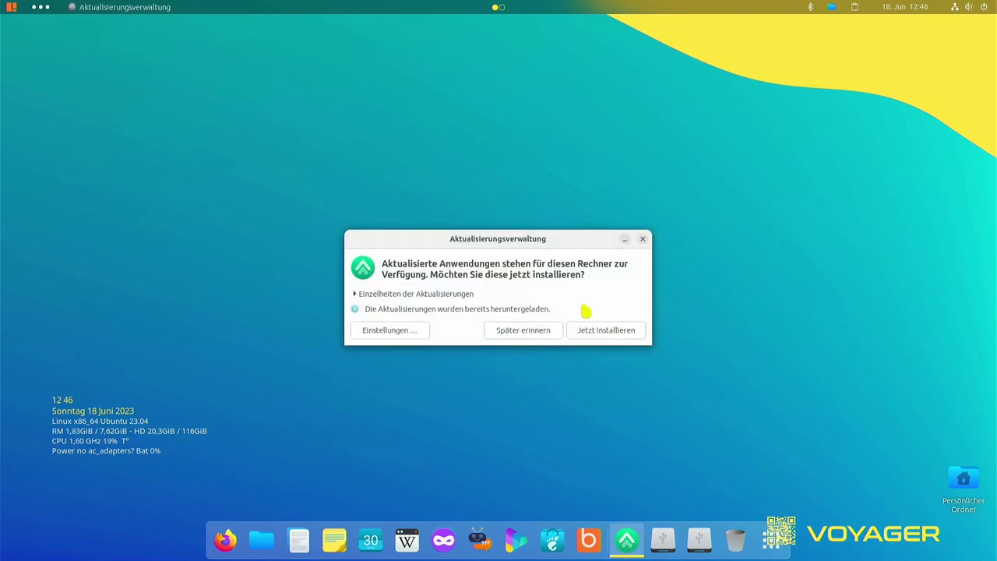
Close the software update prompt and look through the applications grid
left_click_drag(503, 240, 569, 124)
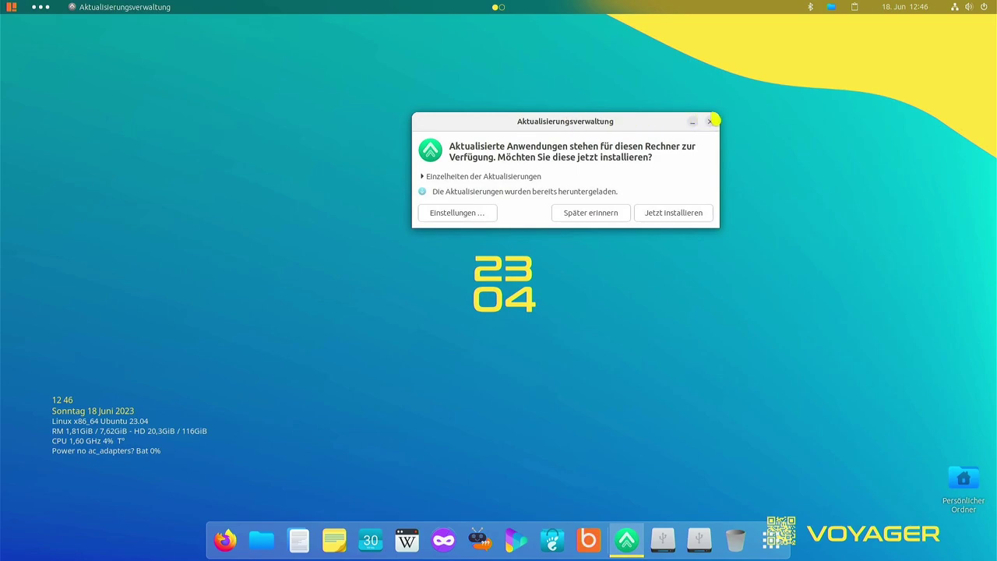
left_click(710, 123)
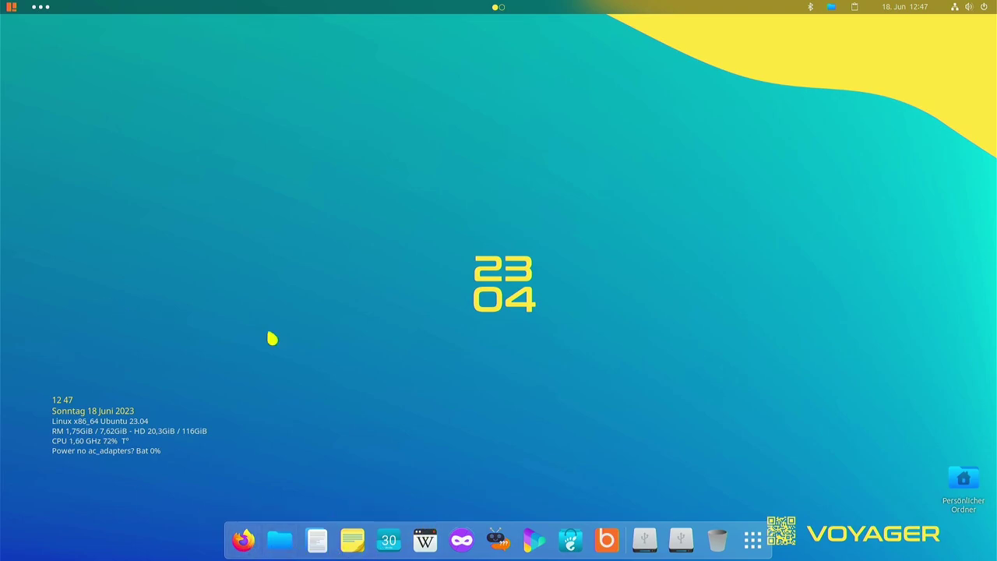
left_click(753, 542)
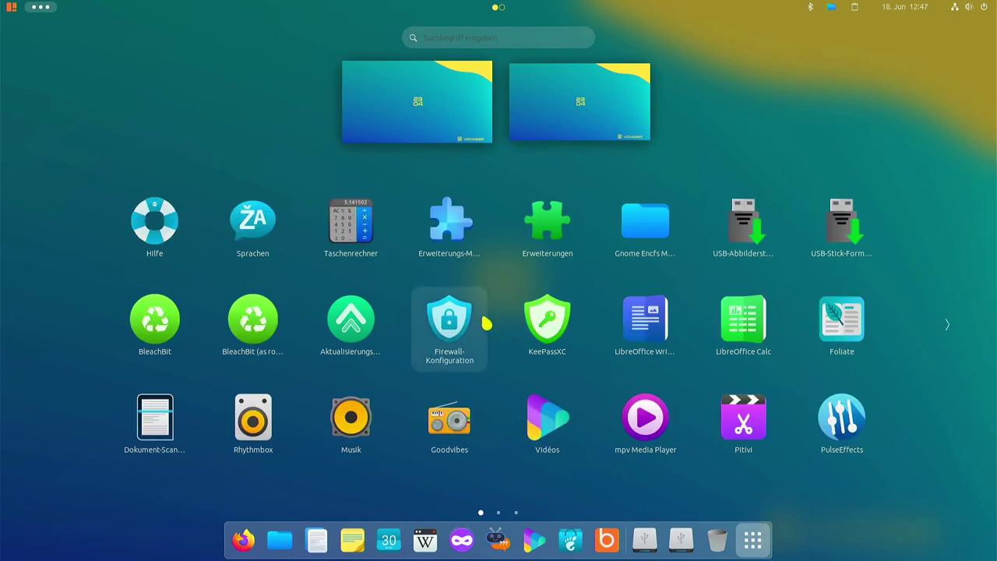
scroll(487, 322, "down", 2)
scroll(486, 319, "up", 2)
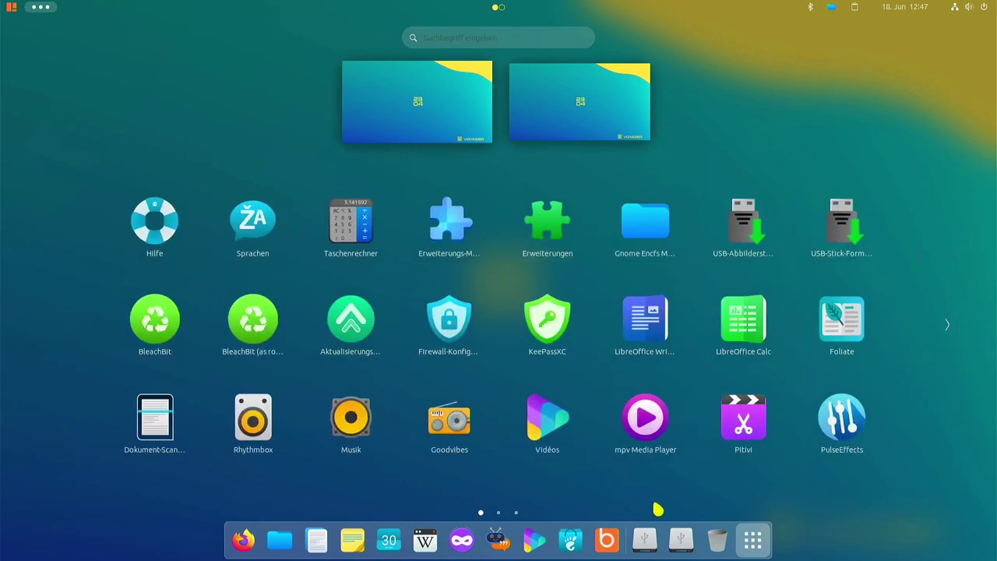
left_click(753, 541)
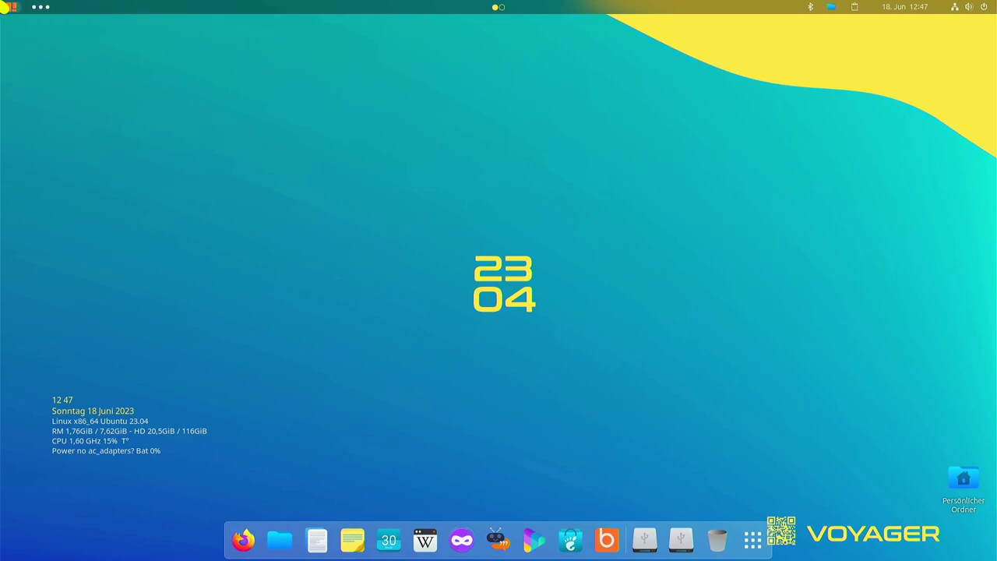
Open the Quick Settings panel from the top bar's status area
left_click(11, 7)
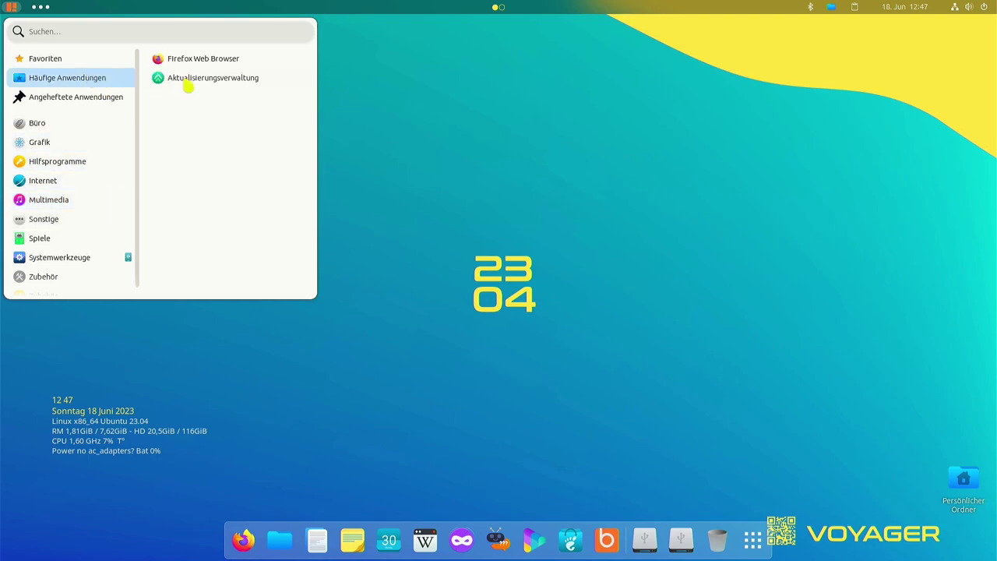
left_click(477, 191)
left_click(969, 8)
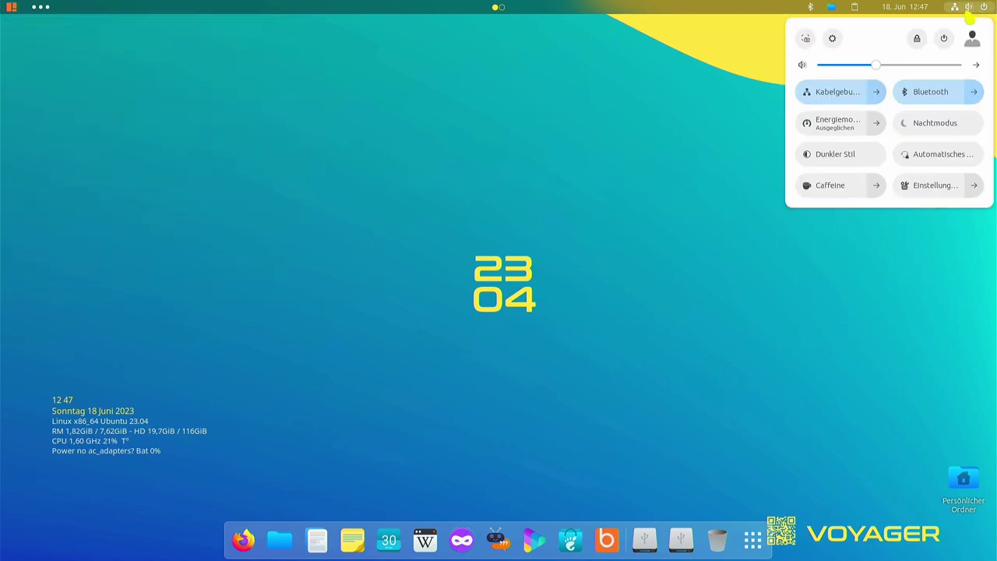
Log out of the GNOME session via Abmelden
left_click(943, 38)
left_click(839, 176)
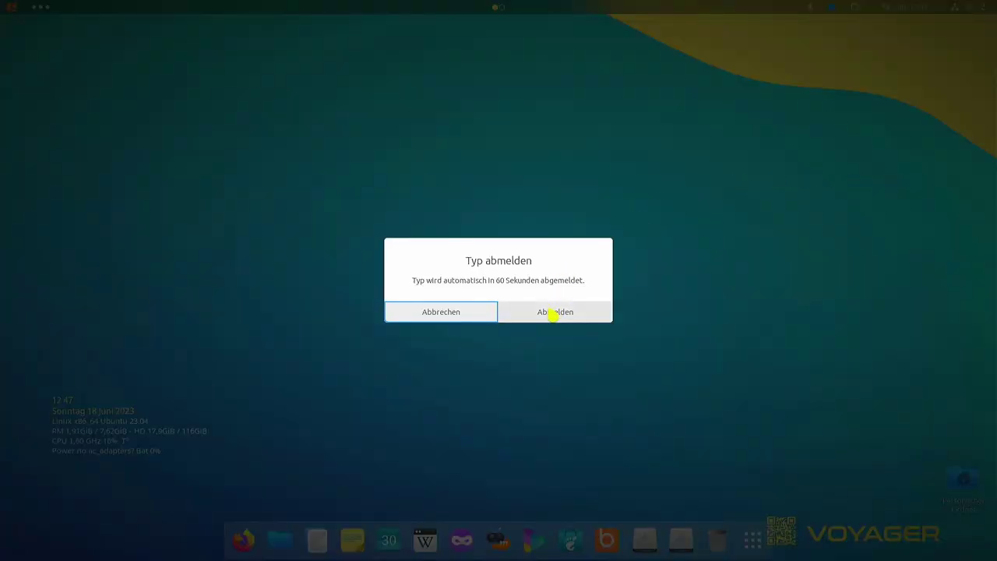
left_click(552, 313)
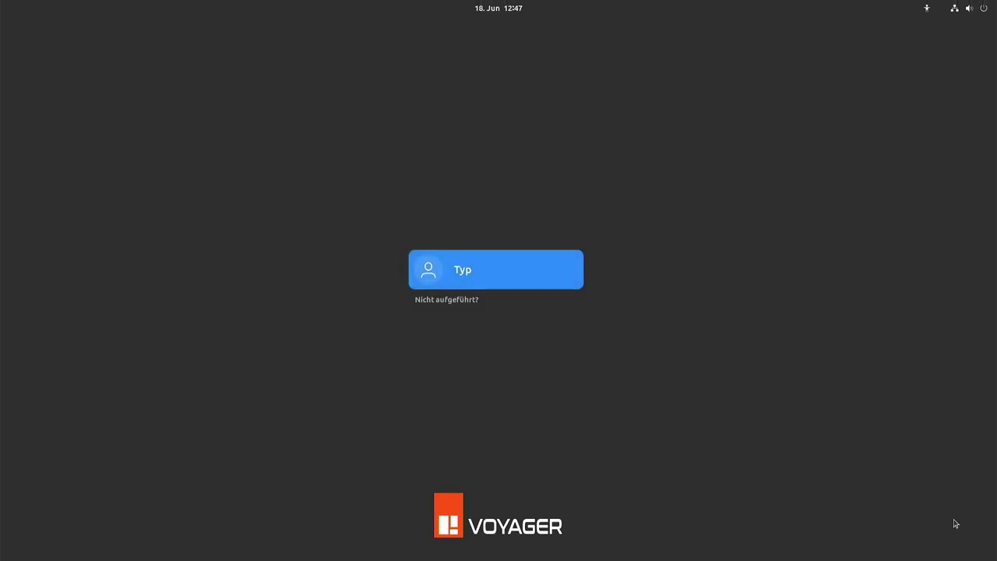
Sign back in with the user's password, choosing the Xfce session
left_click(463, 270)
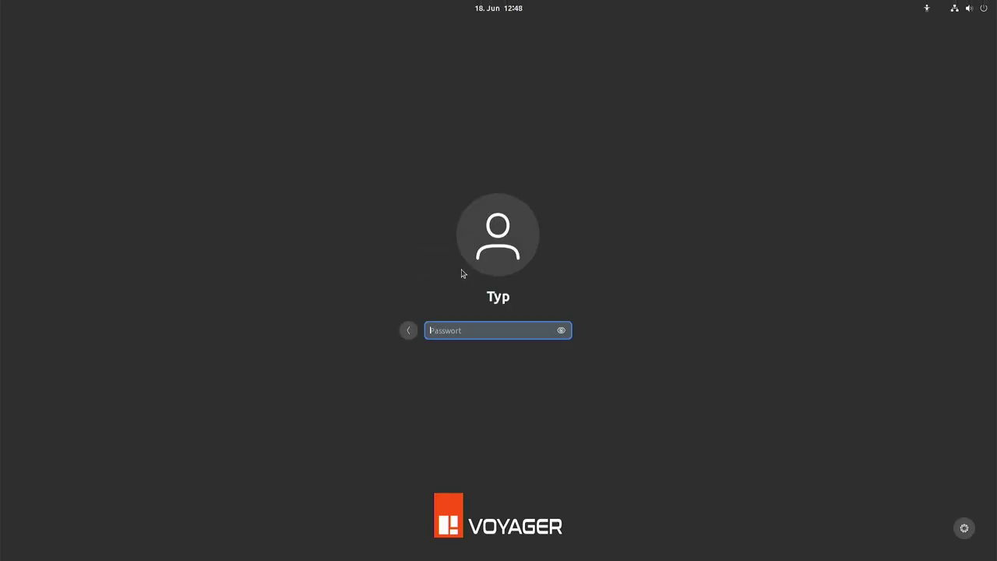
left_click(966, 530)
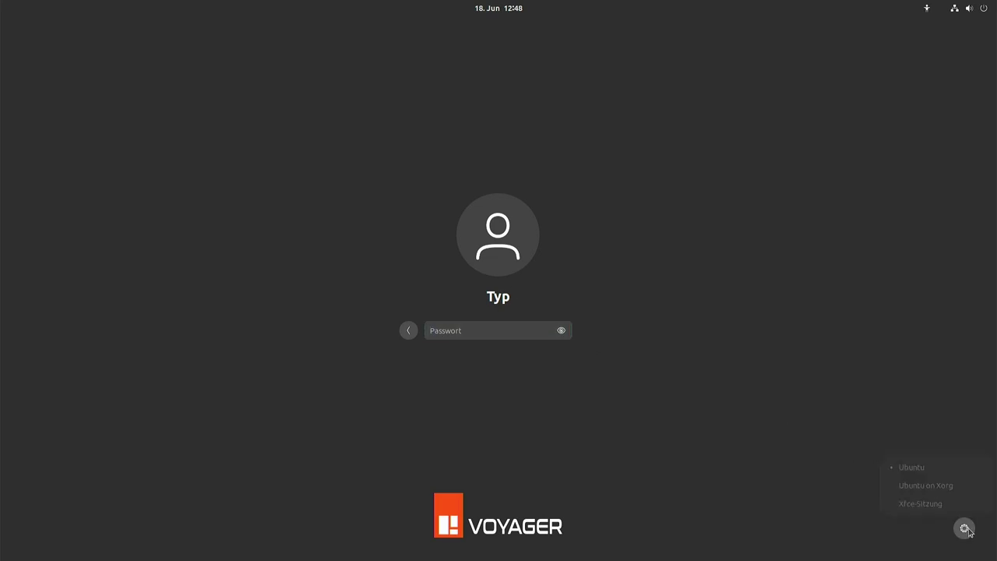
left_click(933, 506)
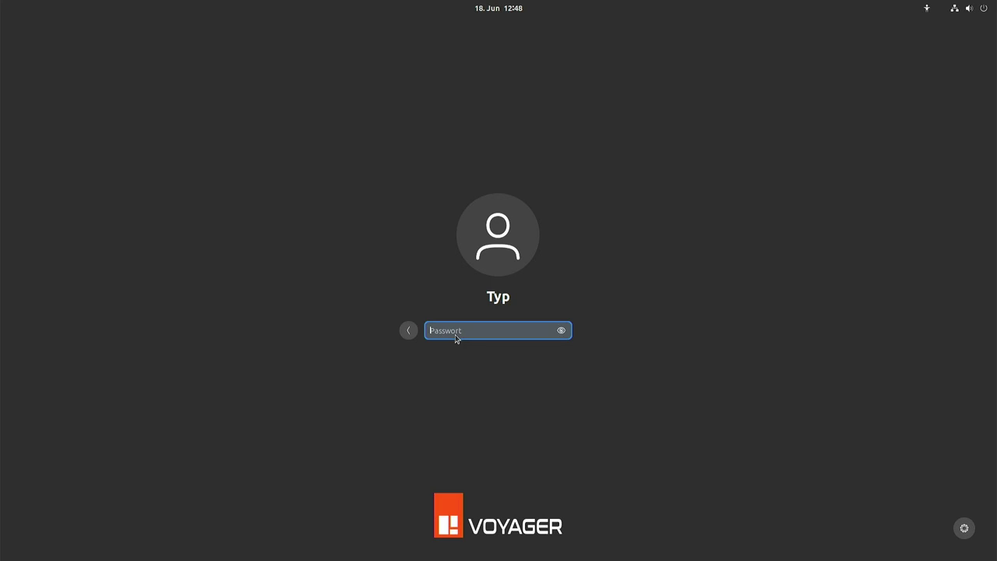
type("•••")
key("Return")
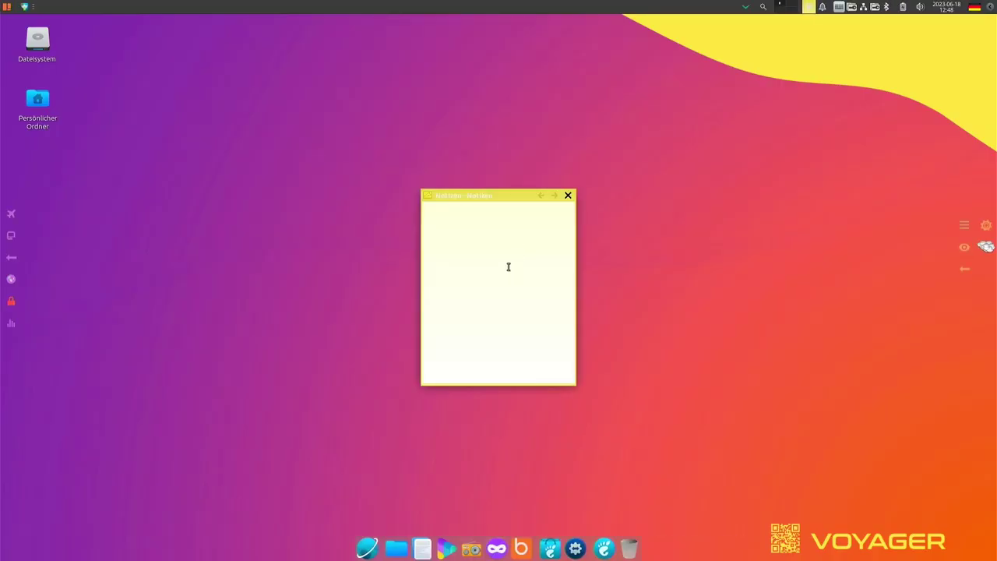
Close the Notizen window, then view and close the calendar
left_click(568, 195)
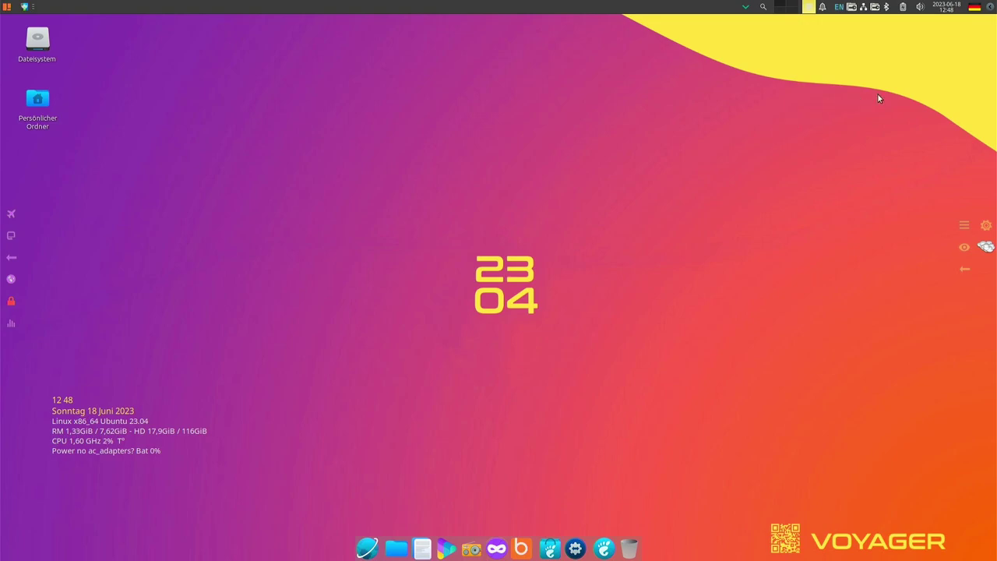
left_click(961, 224)
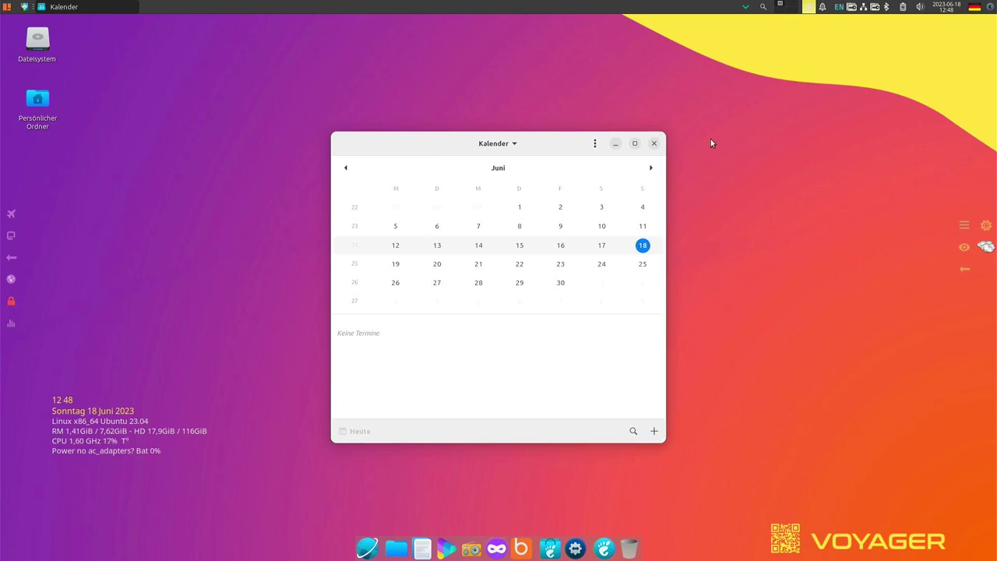
left_click(655, 144)
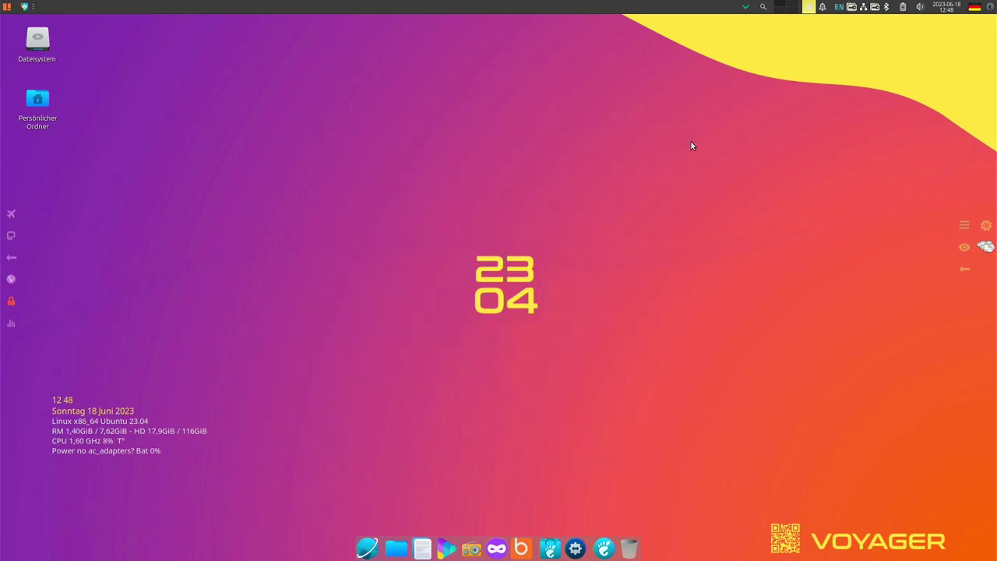
View the Voyager Infos system summary and weather forecast, then open Voyager Box
left_click(985, 226)
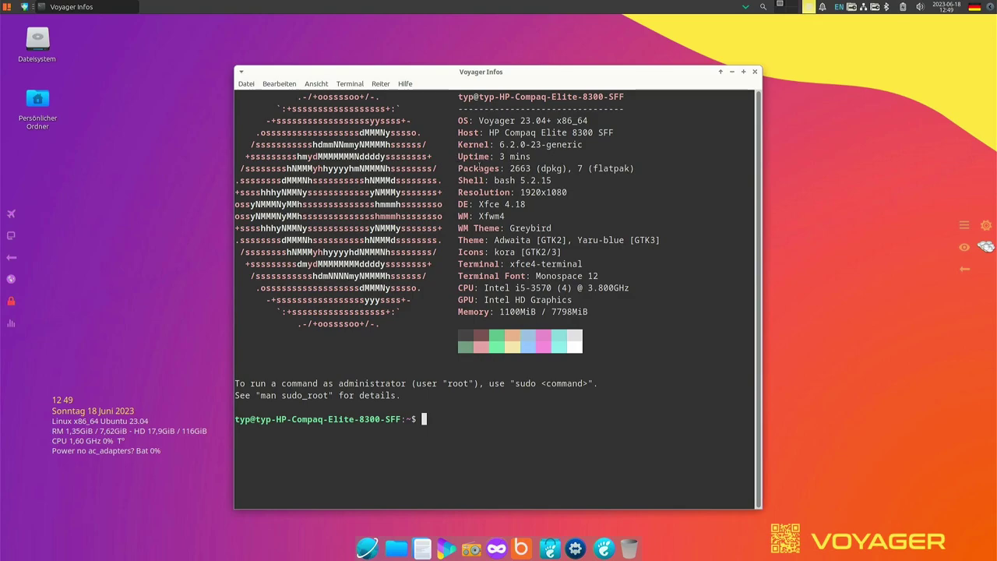
left_click(754, 72)
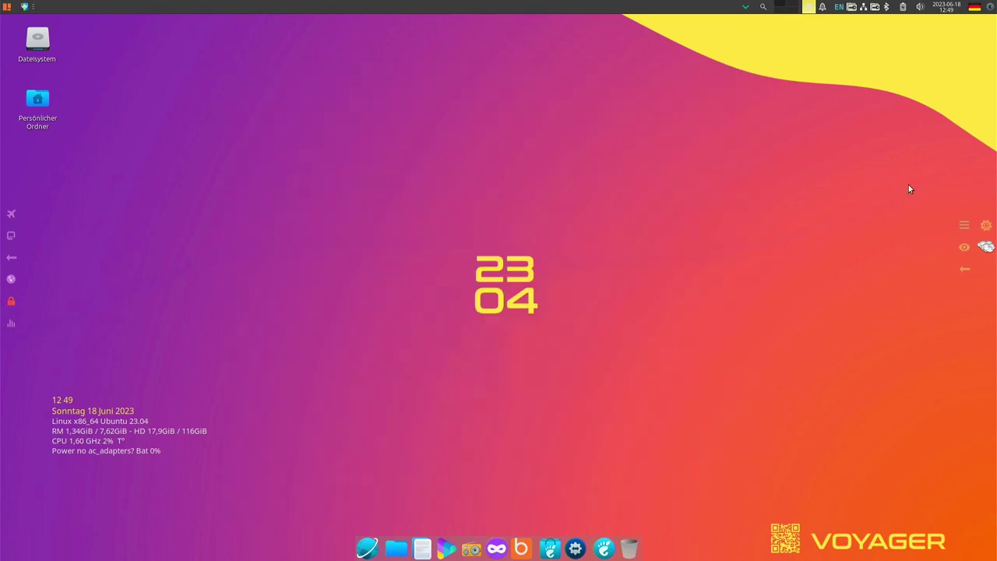
left_click(987, 250)
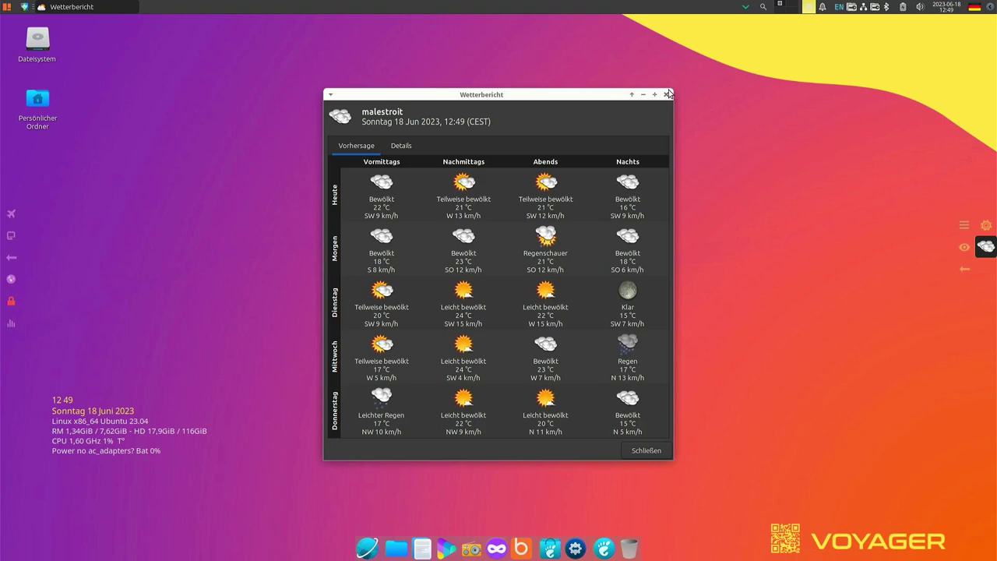
left_click(666, 95)
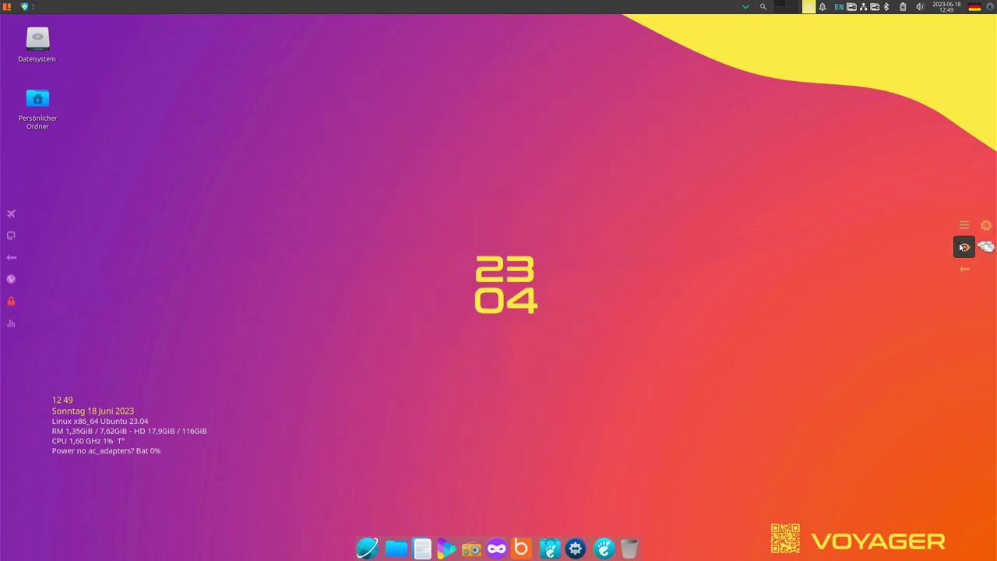
left_click(964, 247)
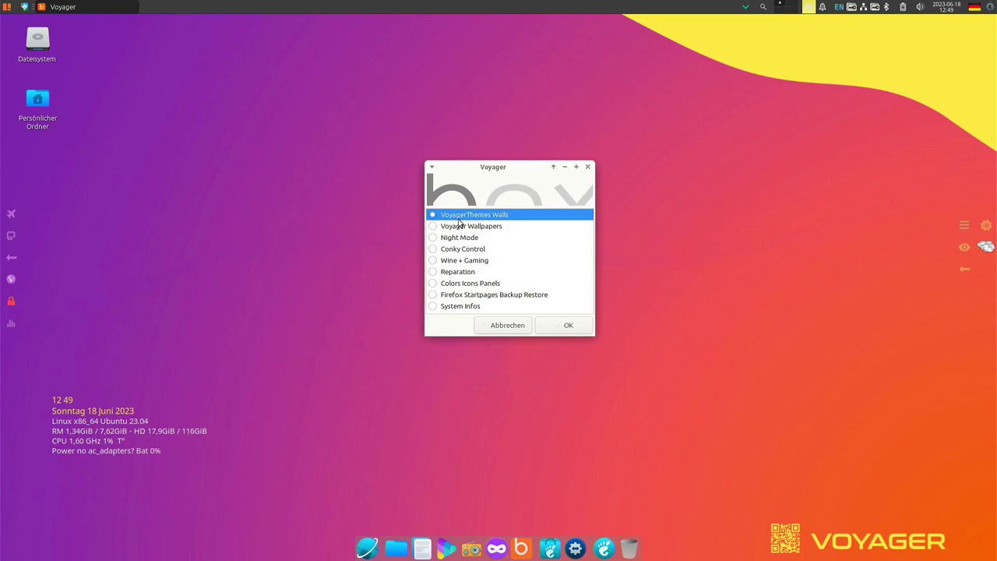
Open VoyagerThemes Walls and browse the Themen Voyager list
left_click(559, 327)
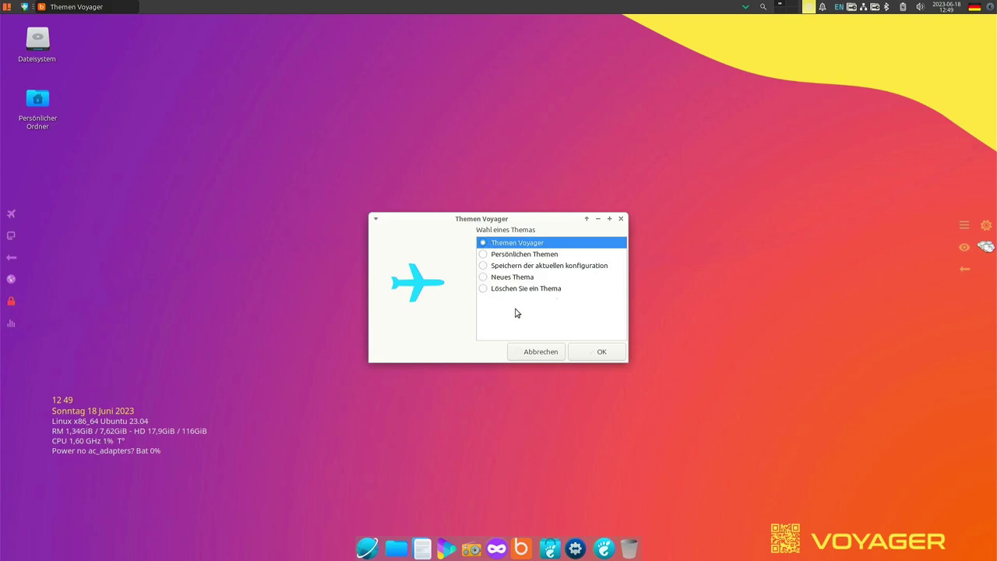
left_click(613, 351)
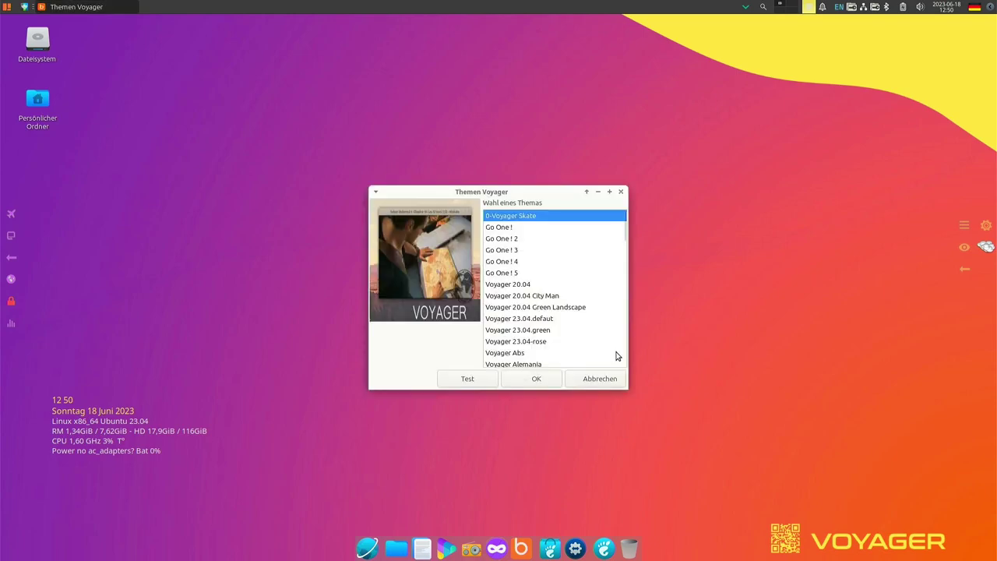
left_click(516, 230)
left_click(508, 248)
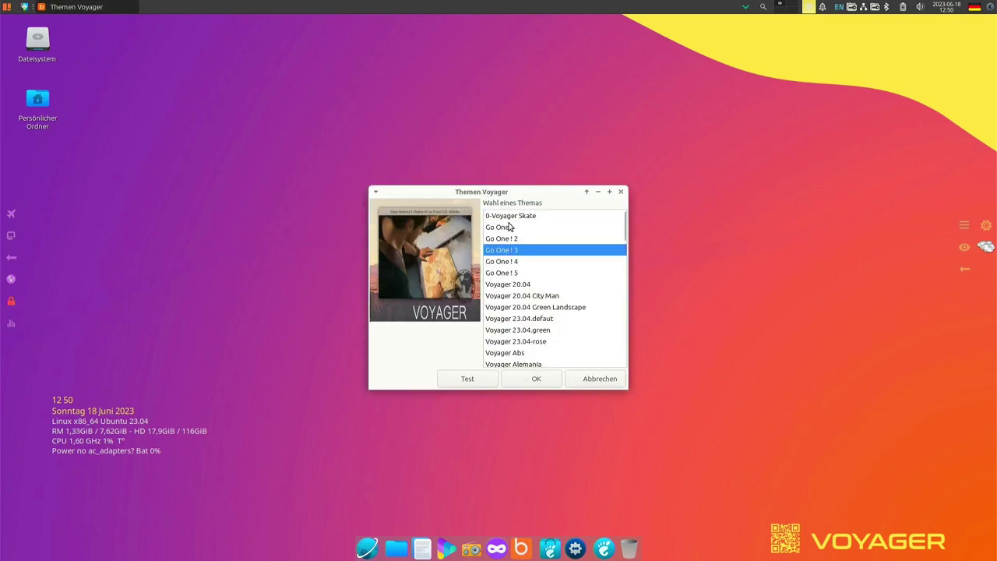
left_click(504, 218)
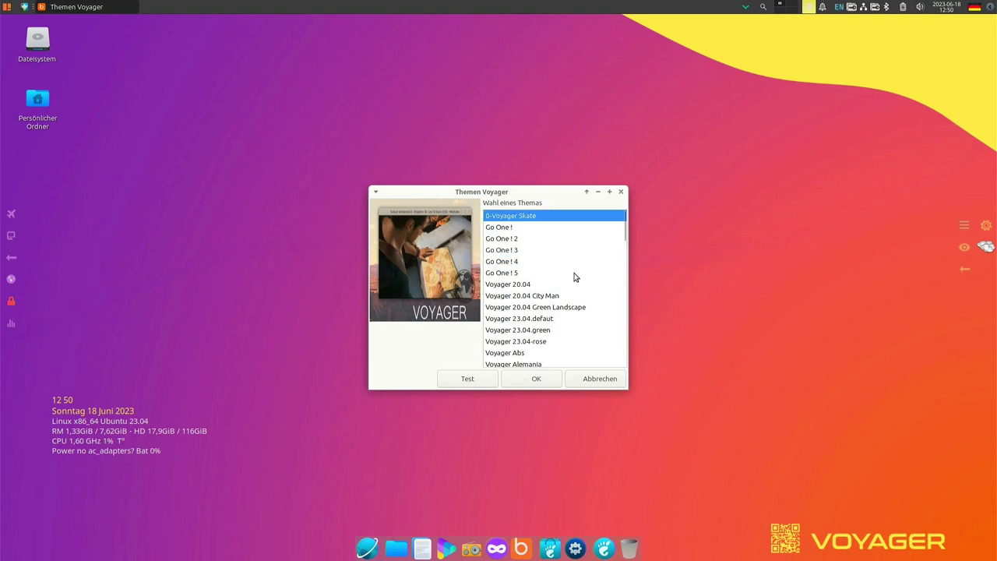
scroll(575, 276, "down", 10)
scroll(575, 277, "down", 10)
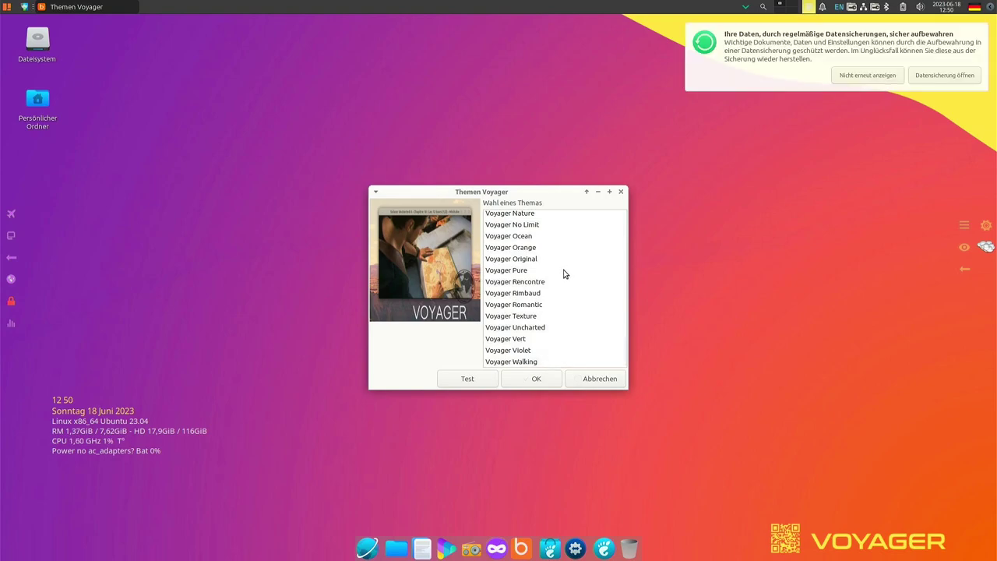
scroll(526, 268, "up", 8)
scroll(526, 267, "up", 5)
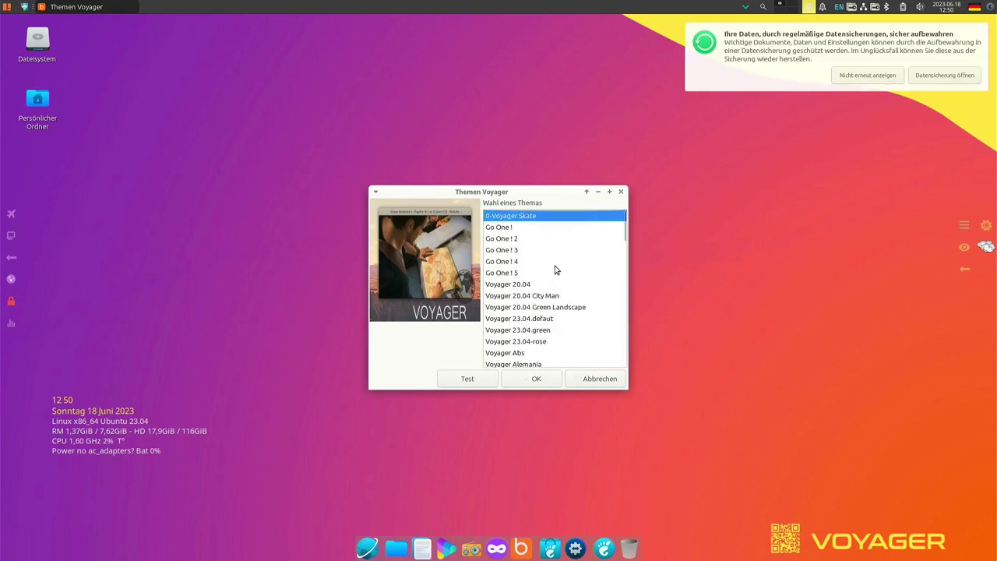
Preview the Go One !, Voyager 20.04 and Voyager Bamboo themes on the desktop
left_click(515, 228)
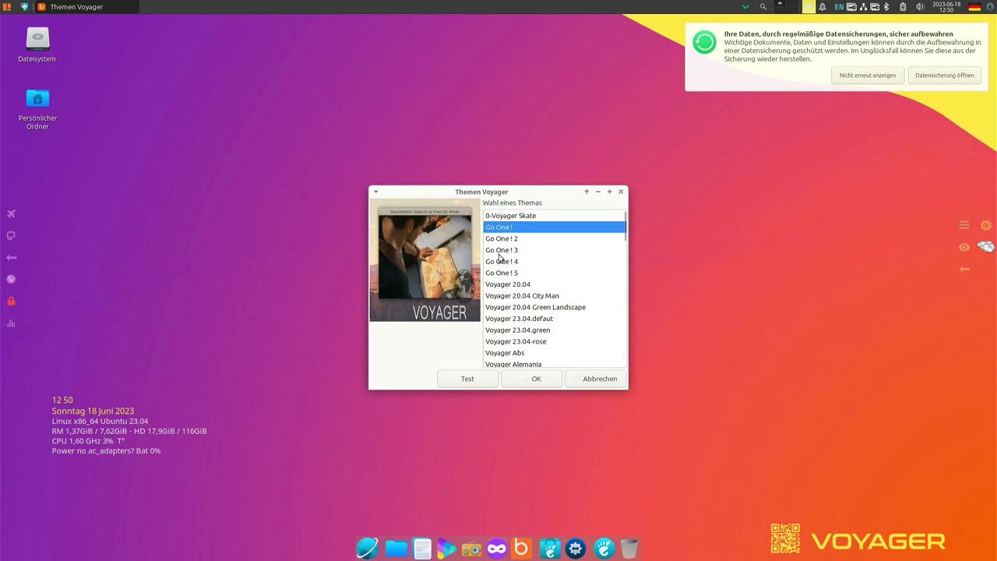
left_click(468, 378)
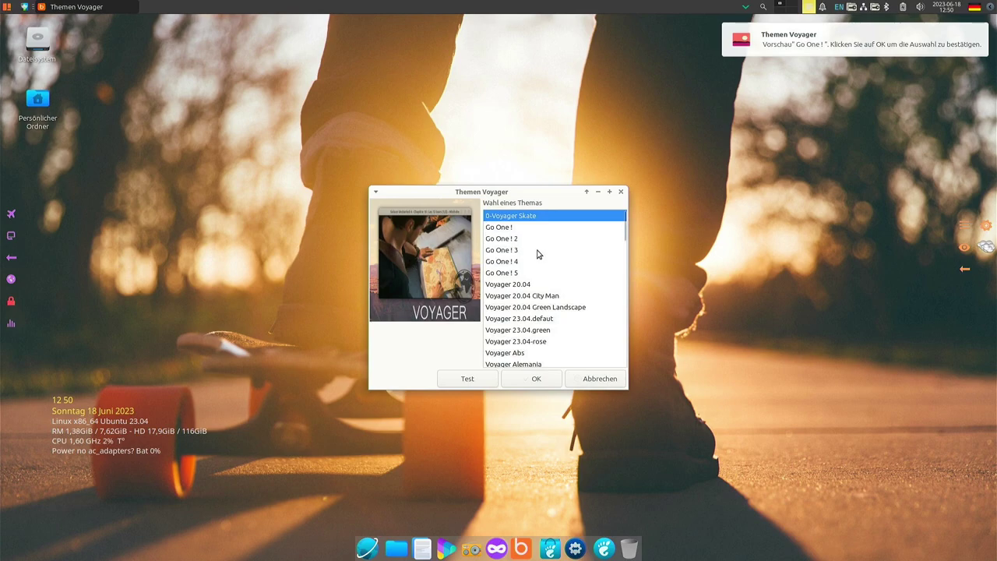
left_click(514, 287)
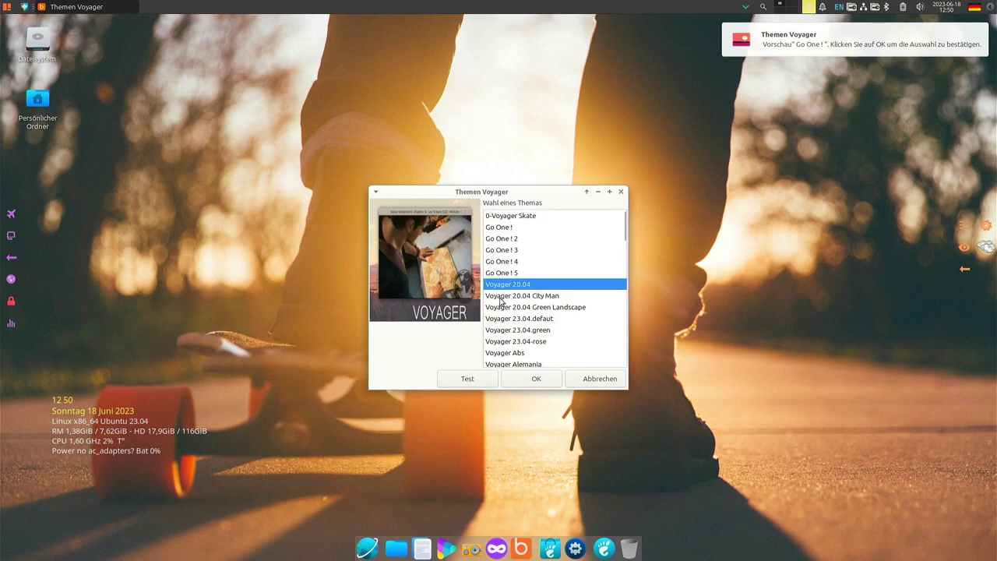
left_click(468, 379)
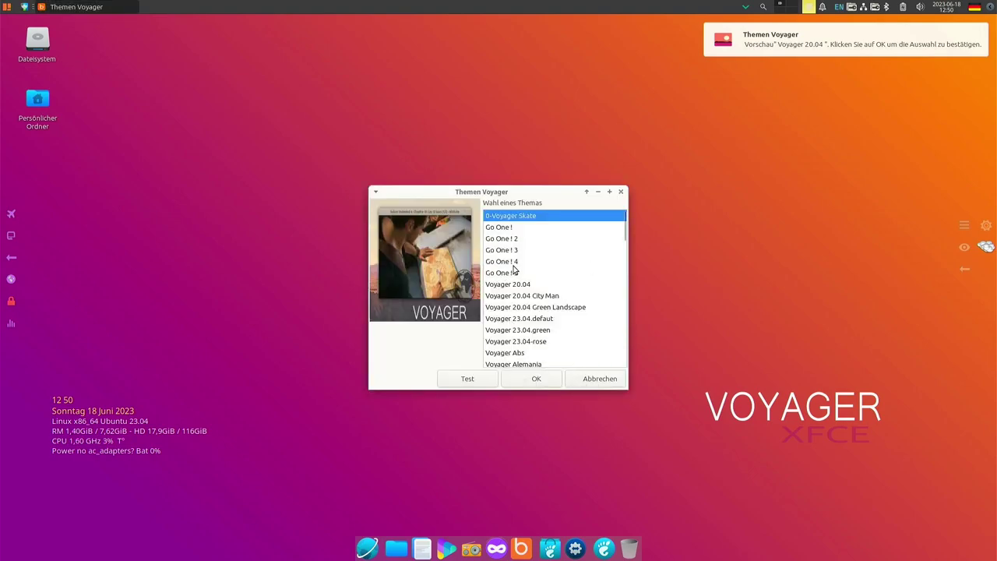
scroll(543, 275, "down", 2)
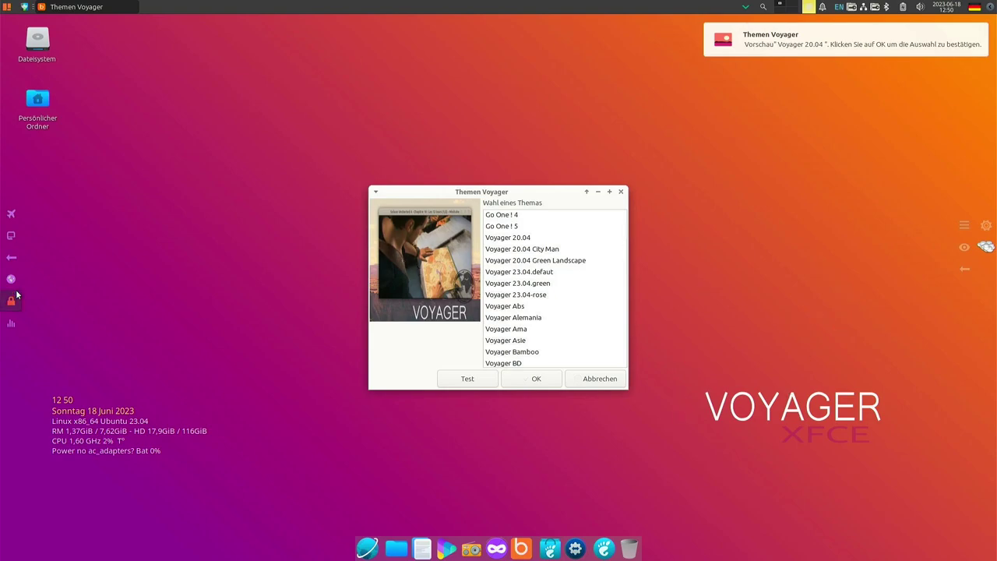
scroll(484, 278, "down", 3)
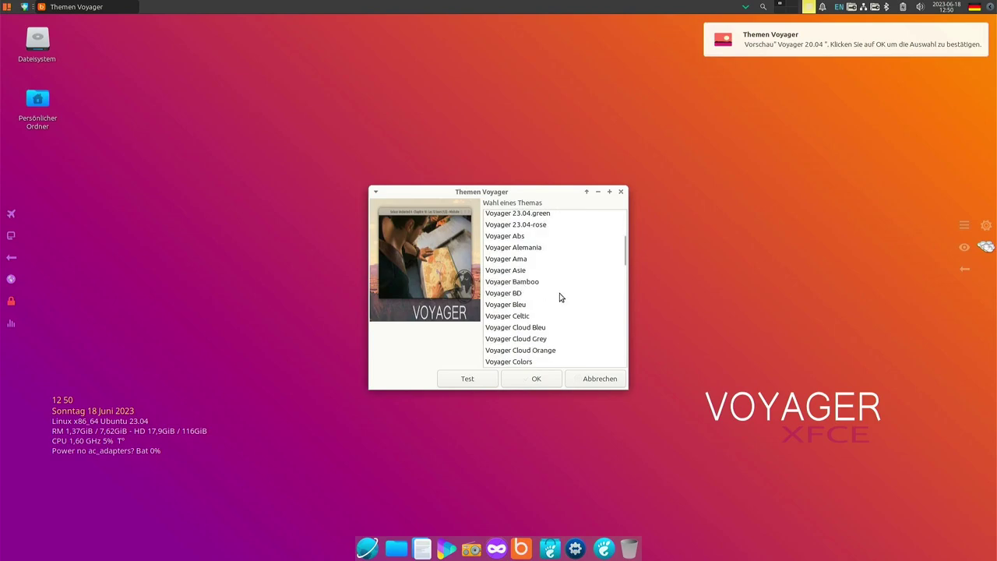
left_click(507, 284)
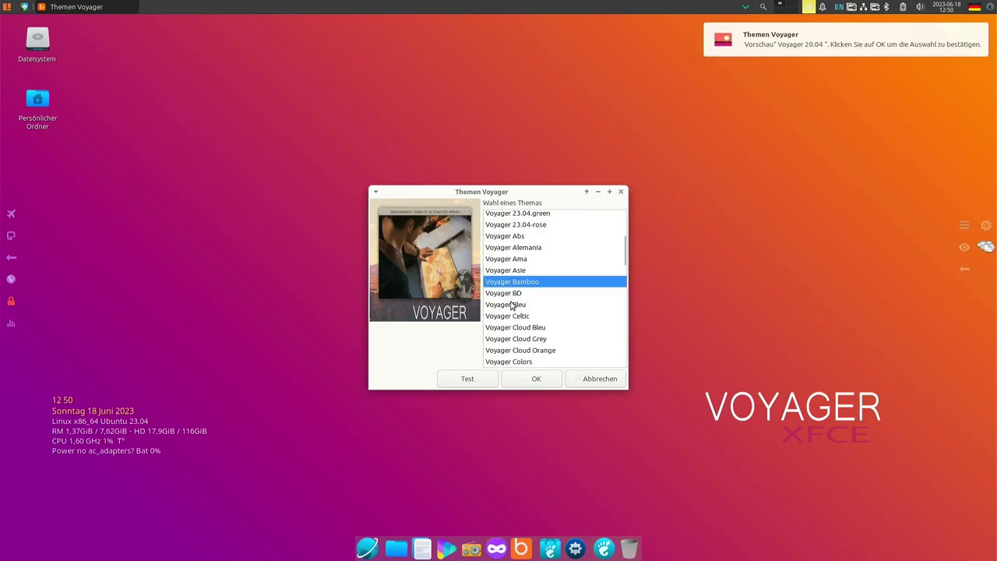
left_click(468, 380)
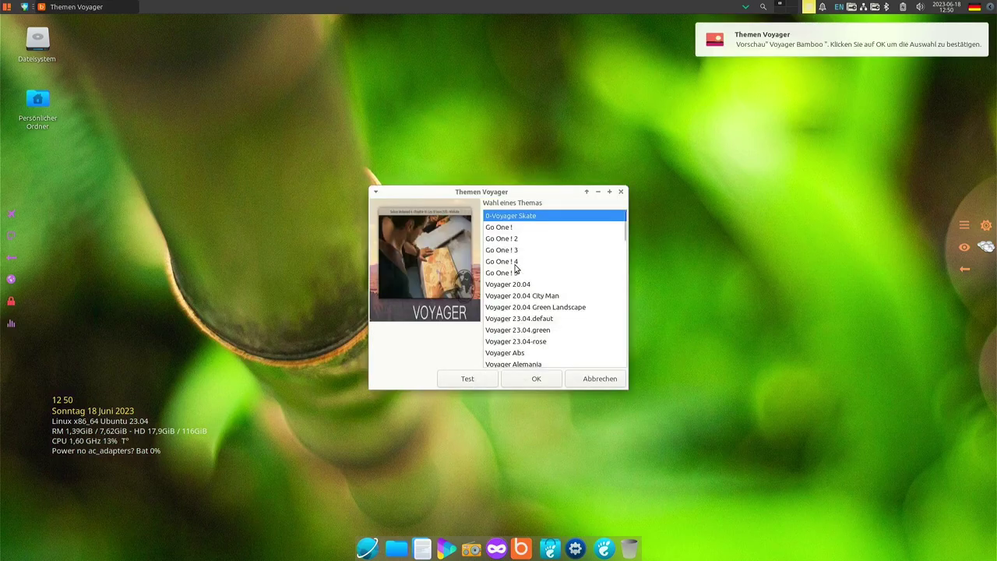
Preview Voyager Experience, then Voyager 23.04.defaut on the desktop
scroll(538, 259, "down", 6)
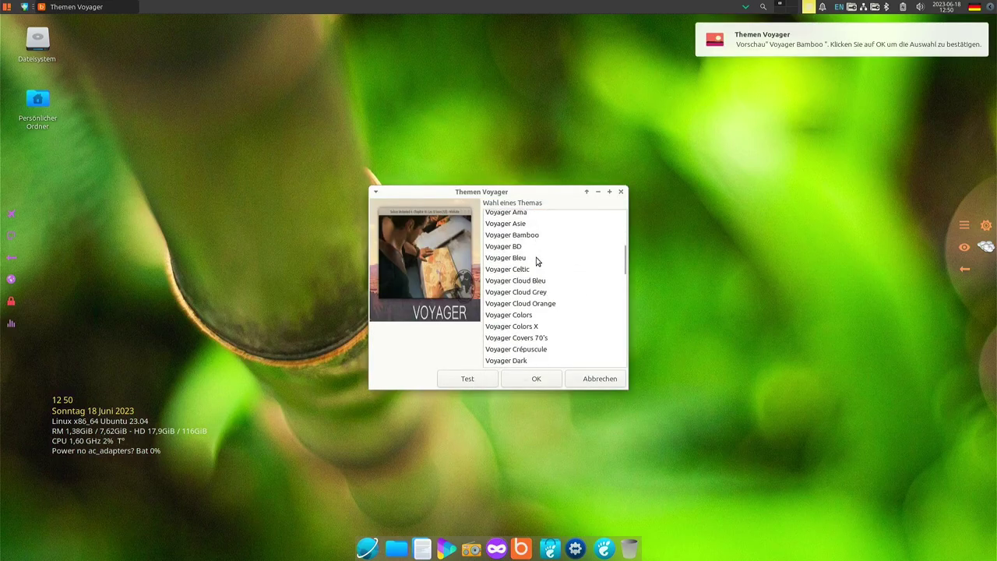
scroll(537, 259, "down", 5)
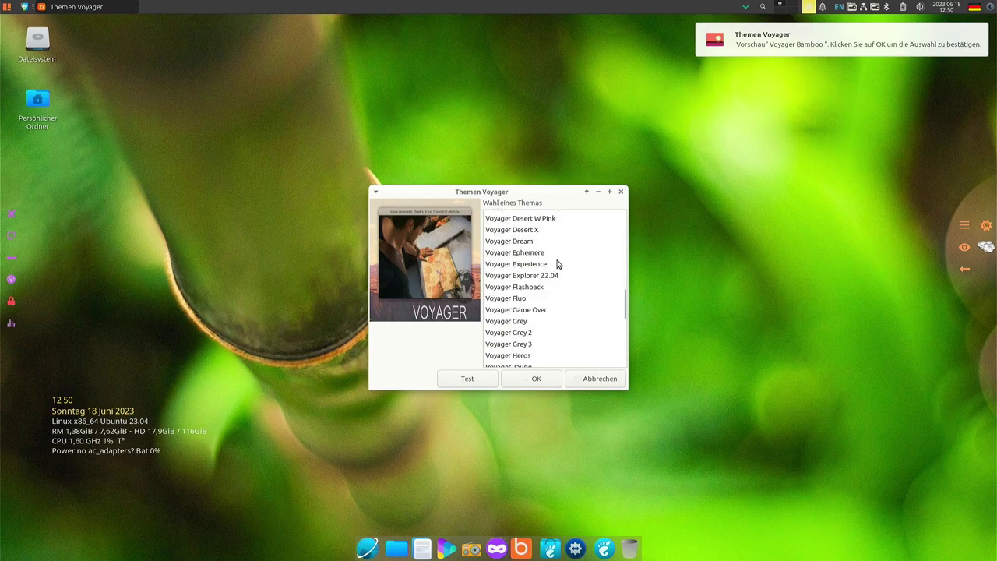
left_click(543, 265)
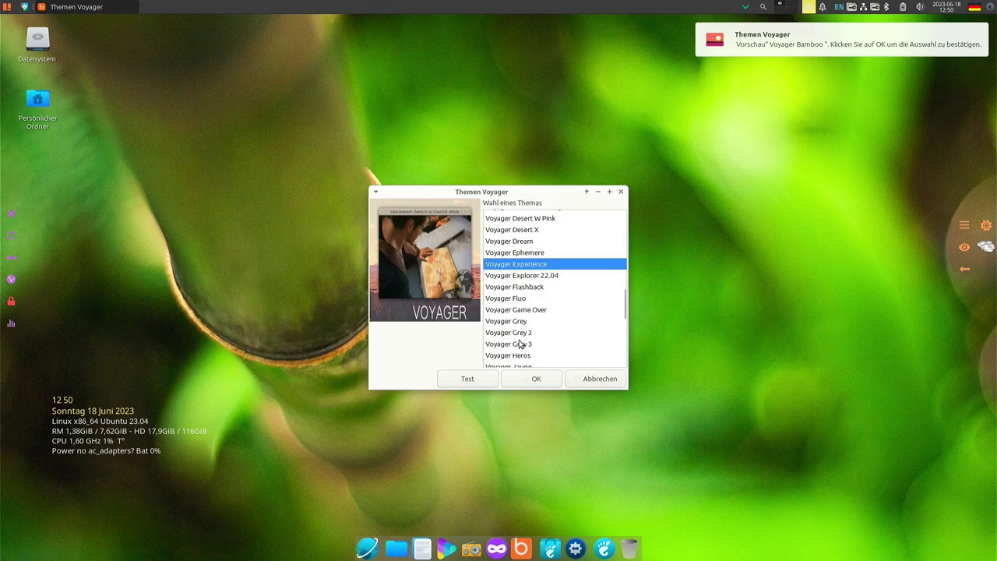
left_click(467, 382)
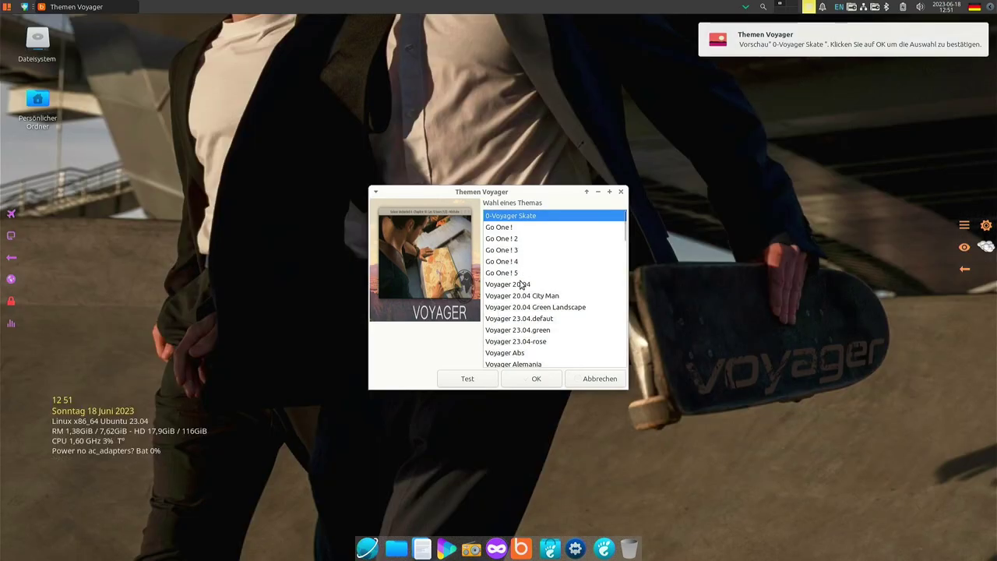
left_click(529, 320)
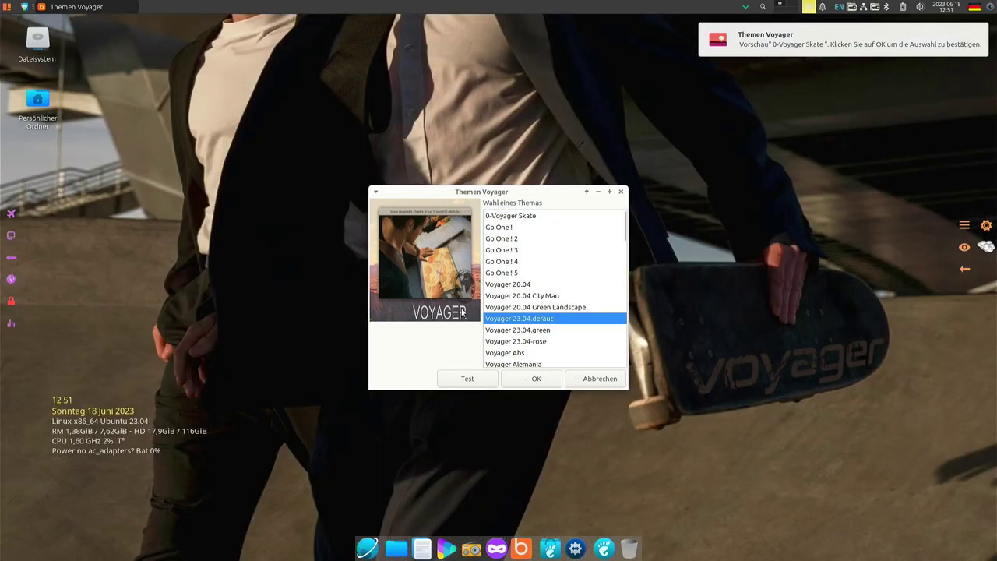
left_click(467, 378)
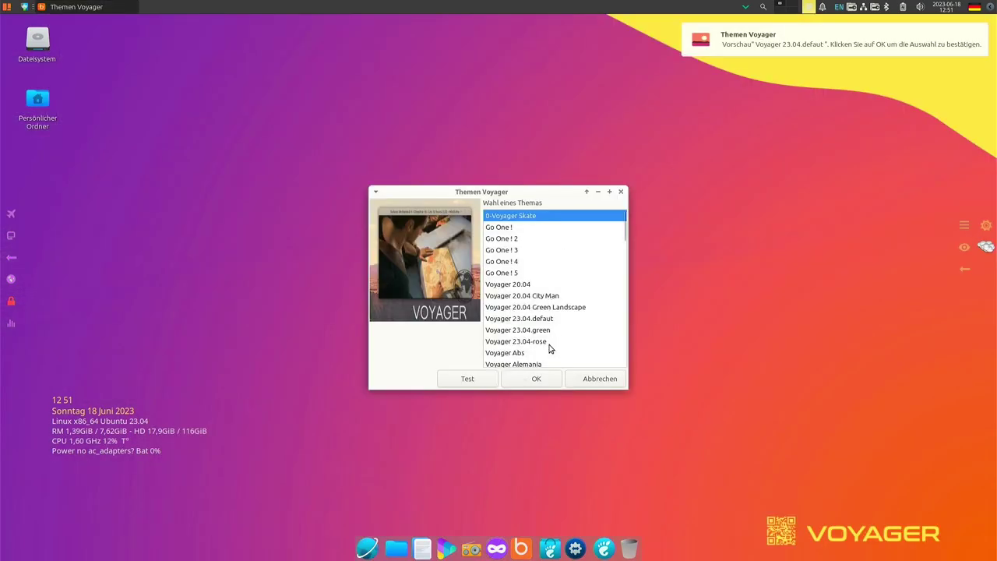
Apply Voyager 23.04.defaut with OK, then dismiss the Voyager dialog with Abbrechen
left_click(537, 379)
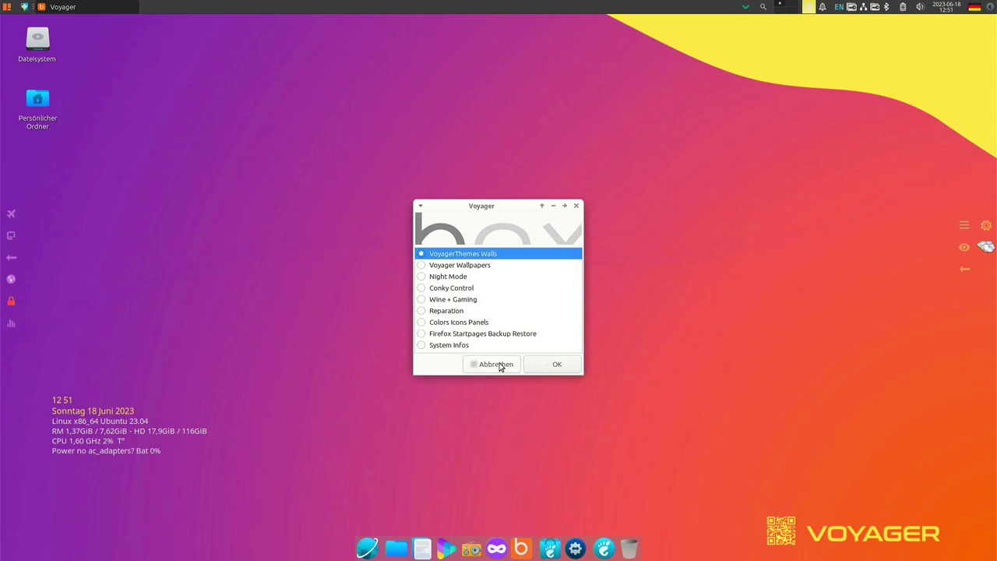
left_click(500, 365)
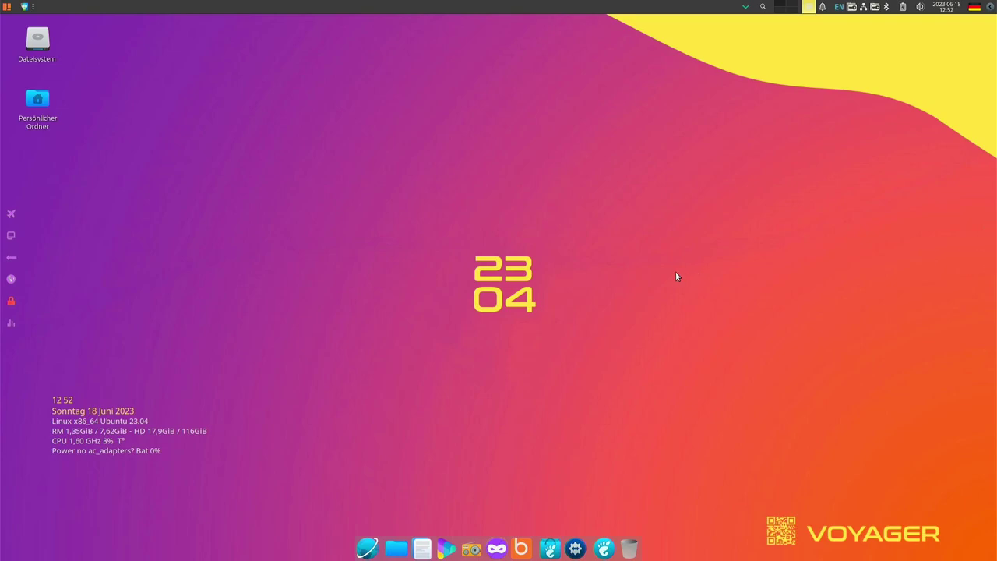
mouse_move(995, 225)
left_click(12, 237)
left_click(13, 237)
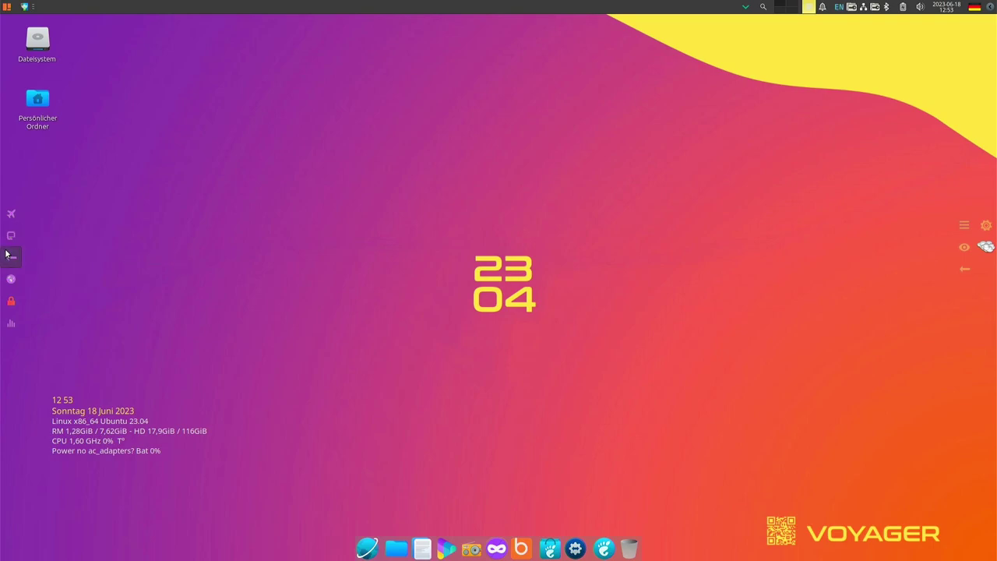
Open Firefox on the Voyager startpage tab and maximize the window
left_click(12, 279)
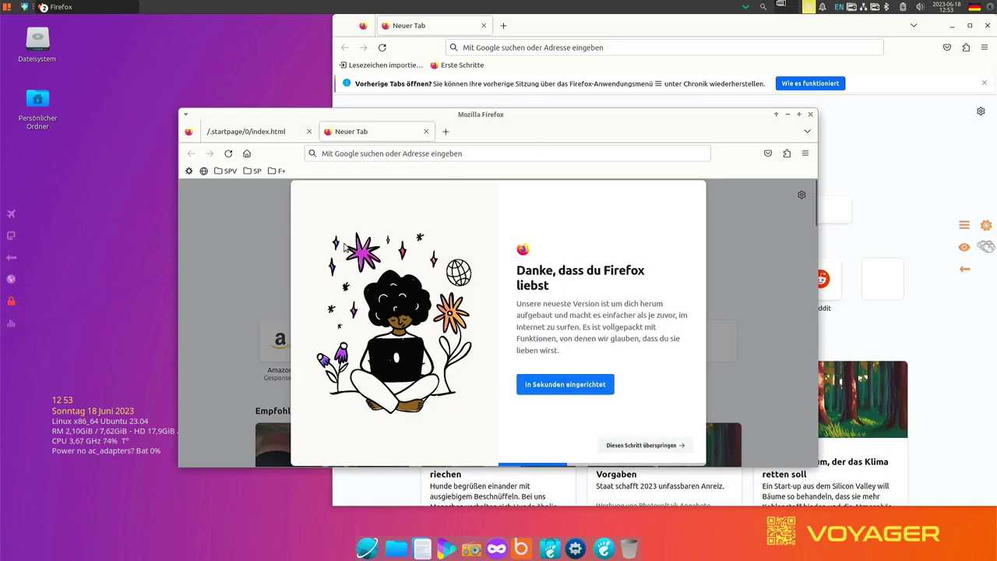
left_click(277, 134)
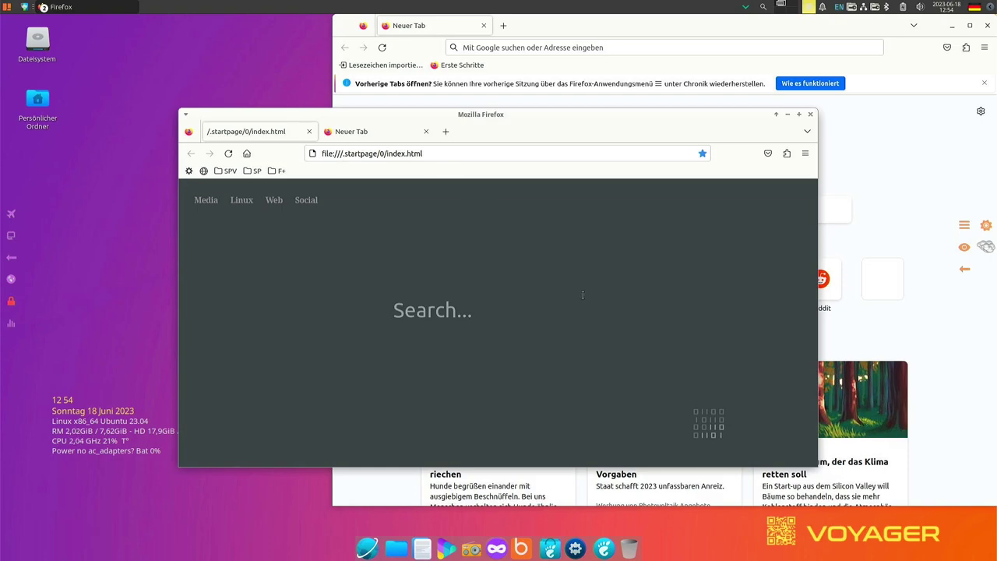
left_click(799, 115)
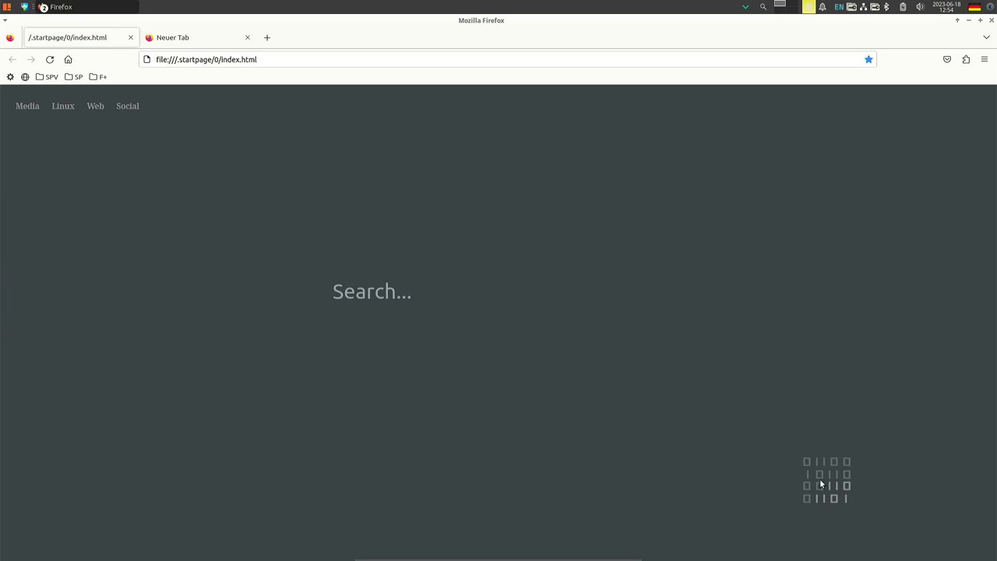
Search Google for 'asdasd' from the startpage search field, then close Firefox
left_click(399, 286)
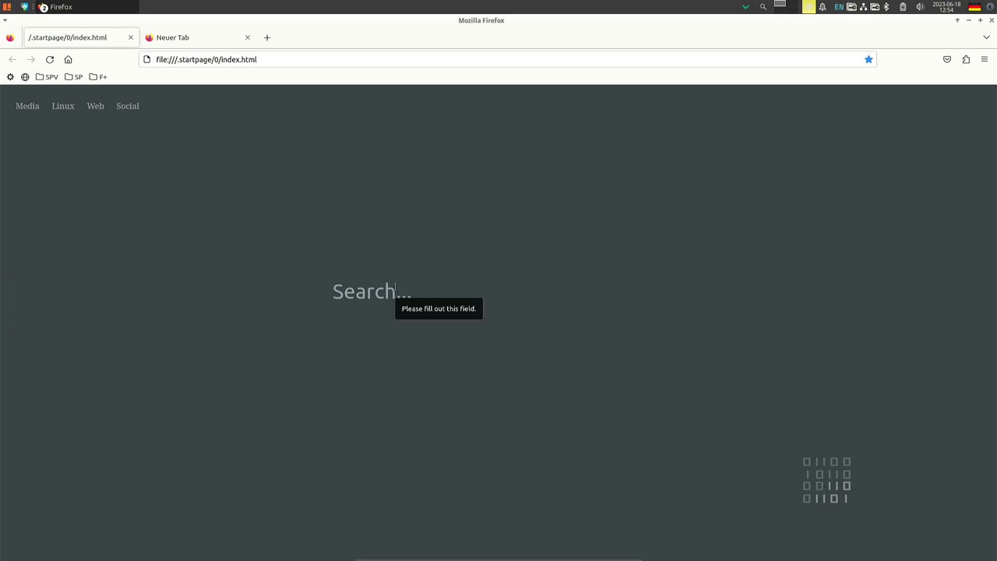
left_click(27, 106)
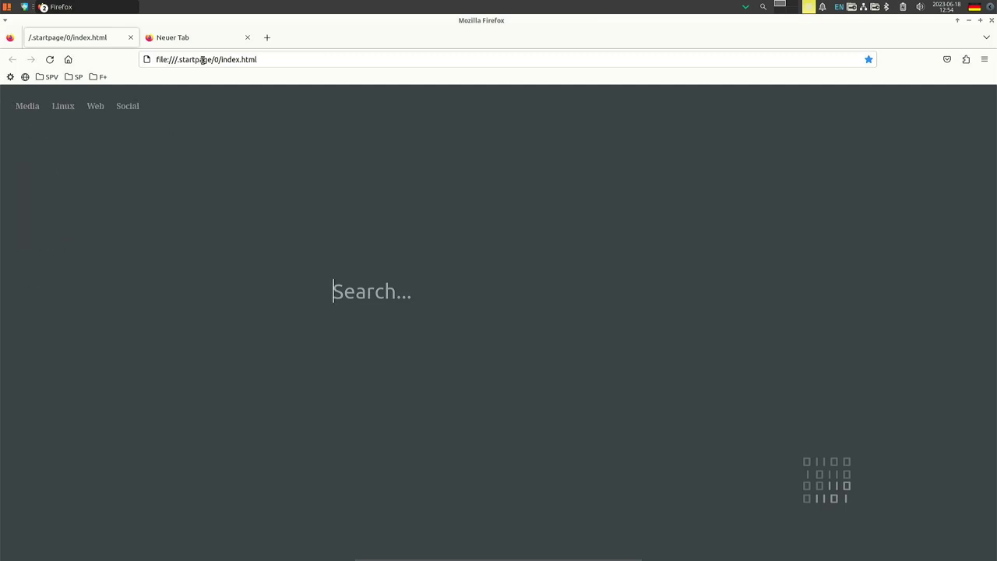
left_click_drag(219, 59, 257, 60)
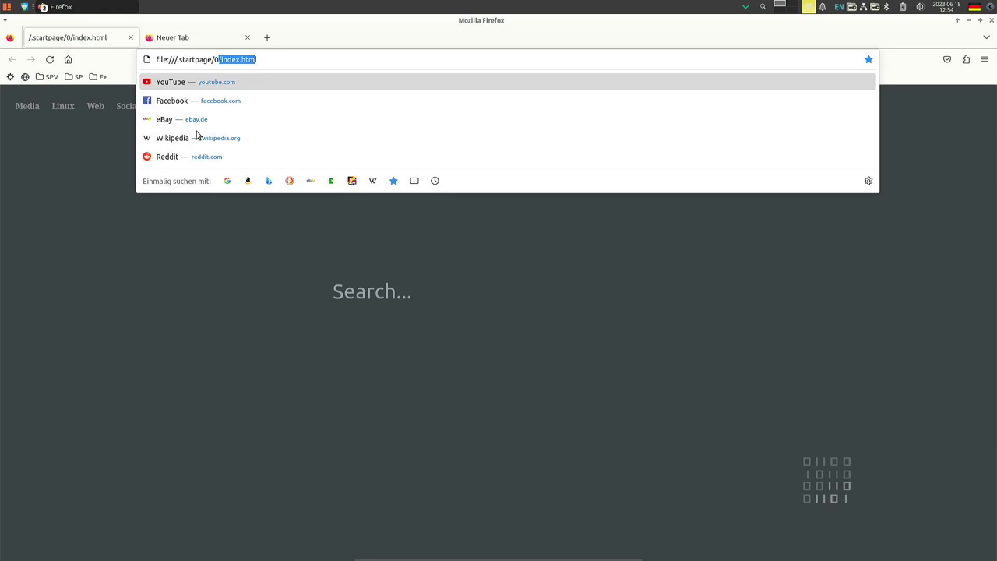
left_click(189, 273)
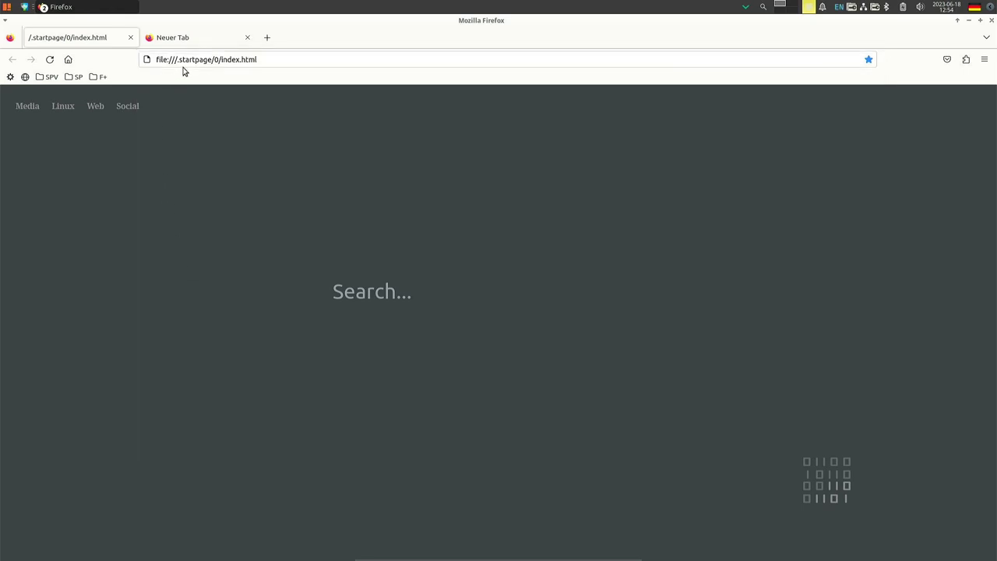
mouse_move(130, 111)
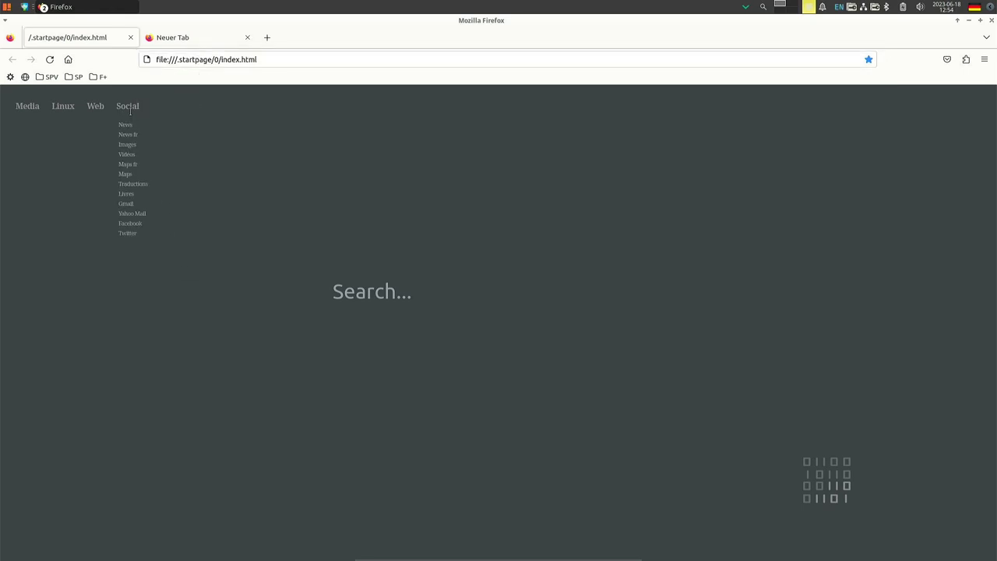
left_click(372, 292)
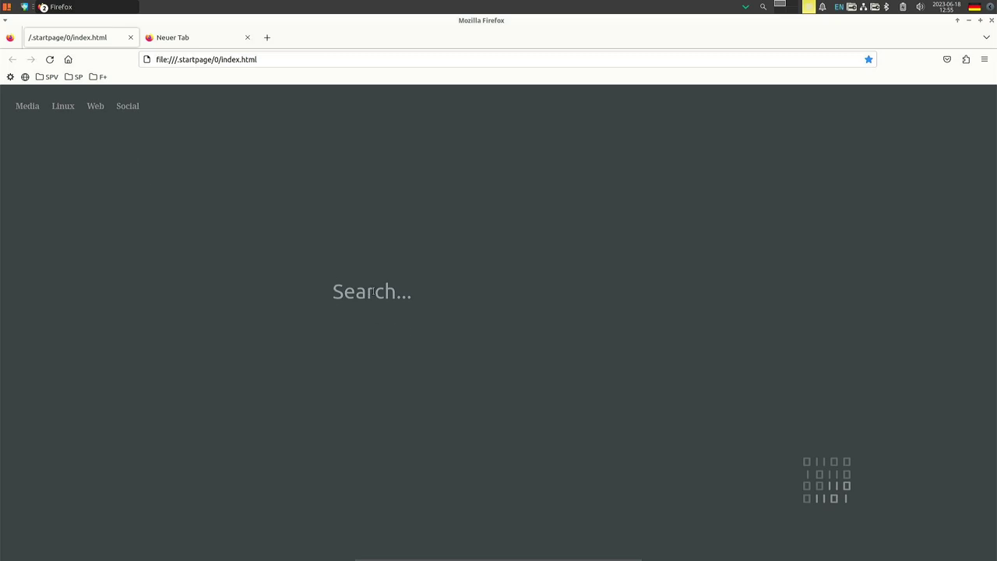
type("asdasd")
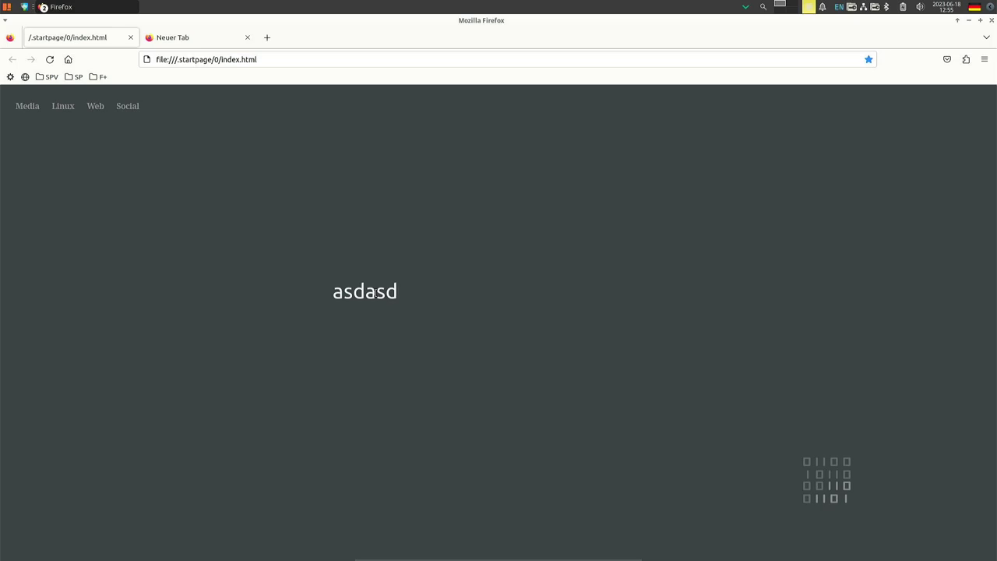
key("Return")
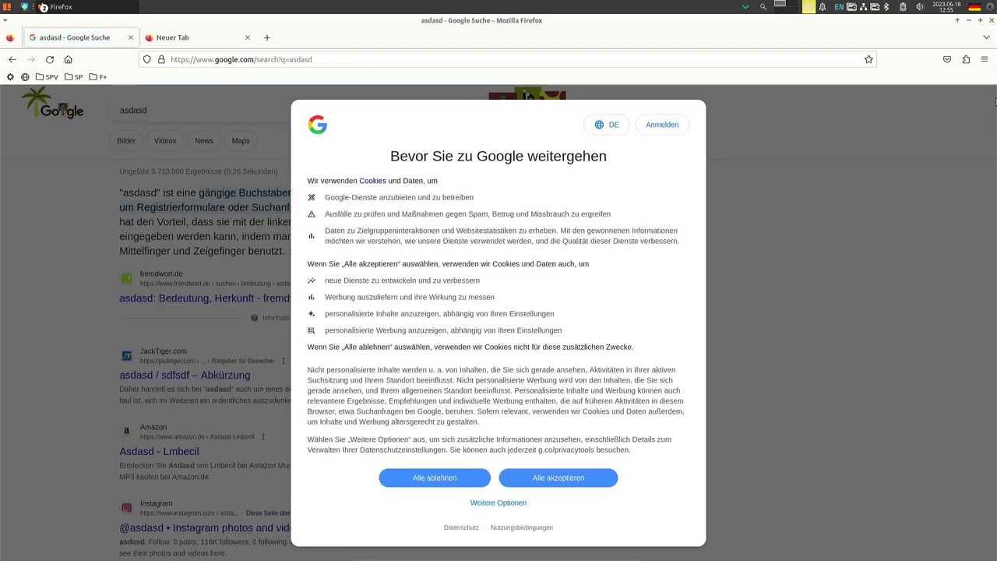
left_click(992, 21)
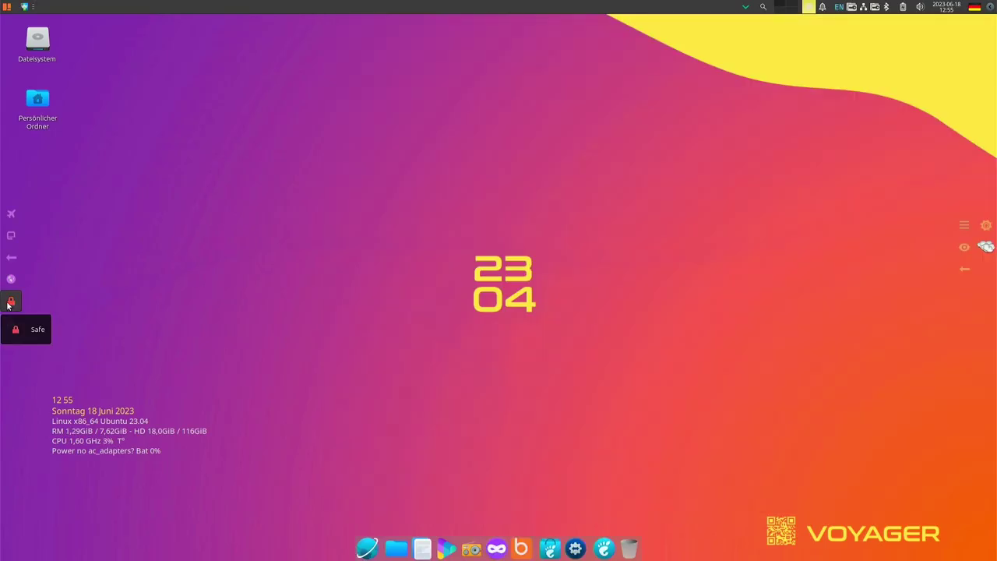
left_click(11, 302)
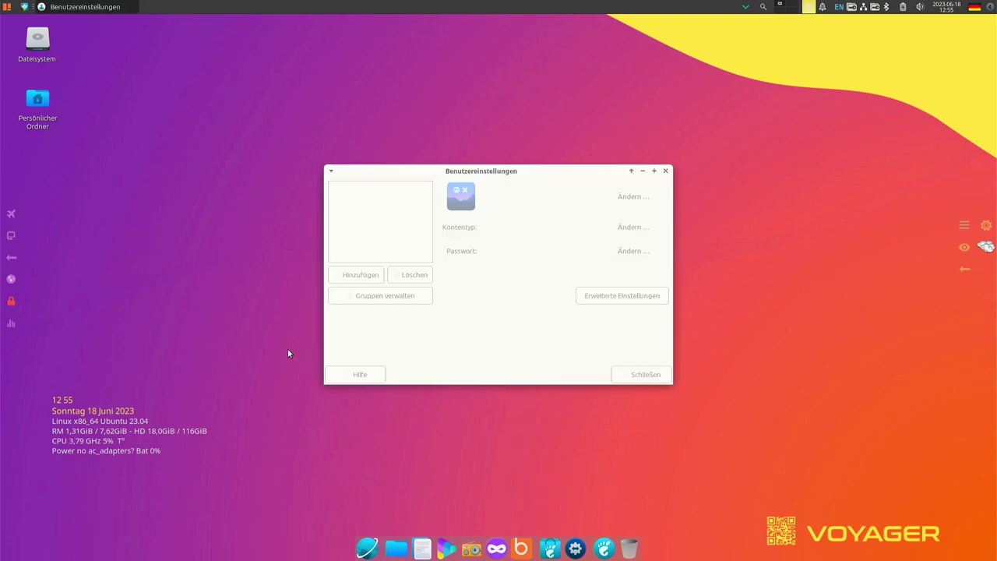
left_click(666, 170)
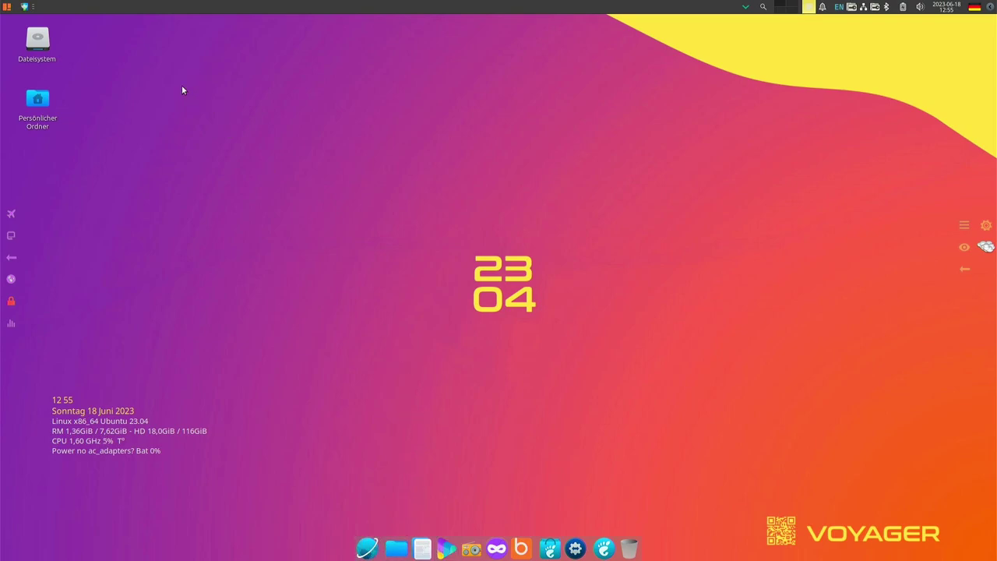
Open the Whisker menu and pass through Büro to the Einstellungen category listing the settings tools
left_click(6, 8)
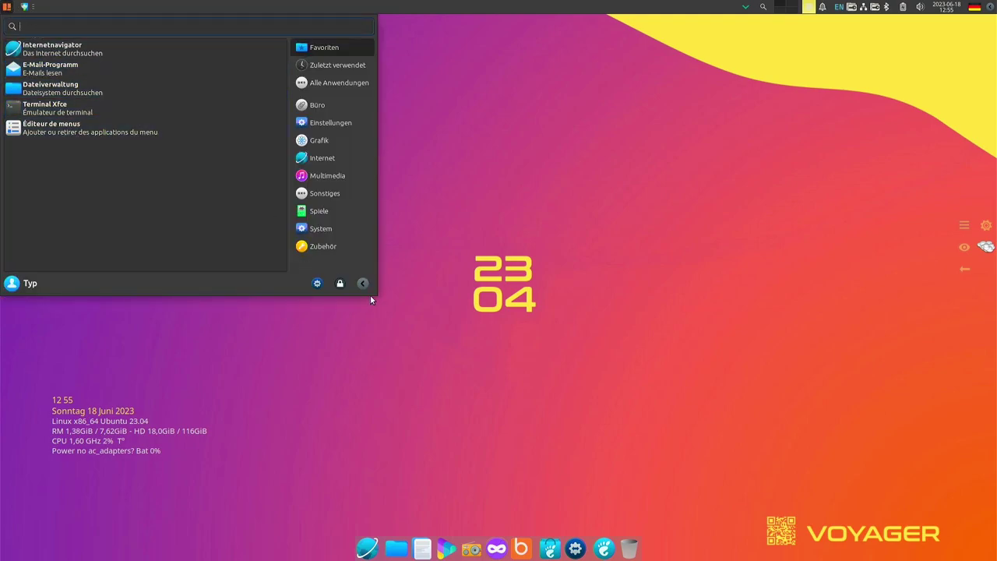
left_click(314, 109)
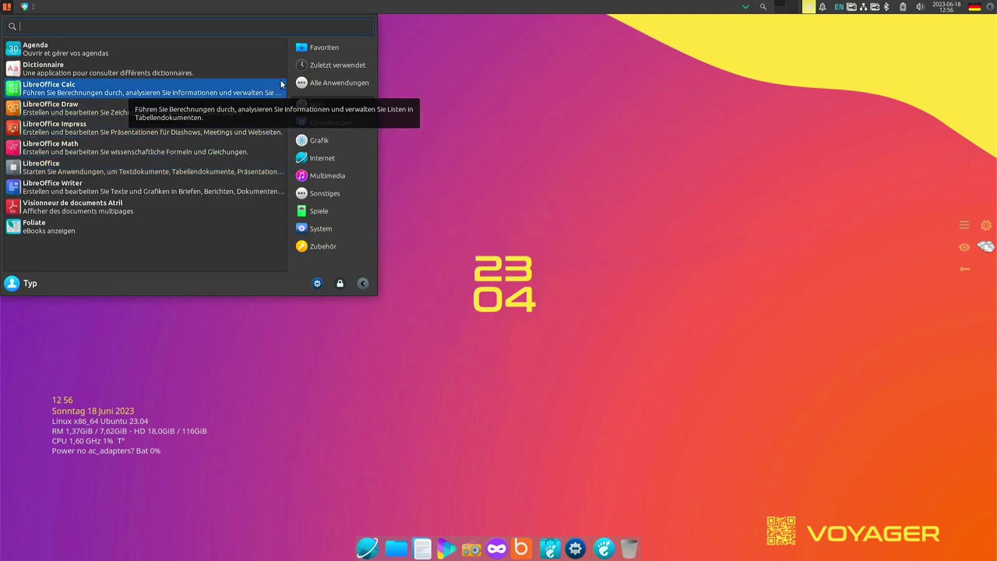
left_click(329, 125)
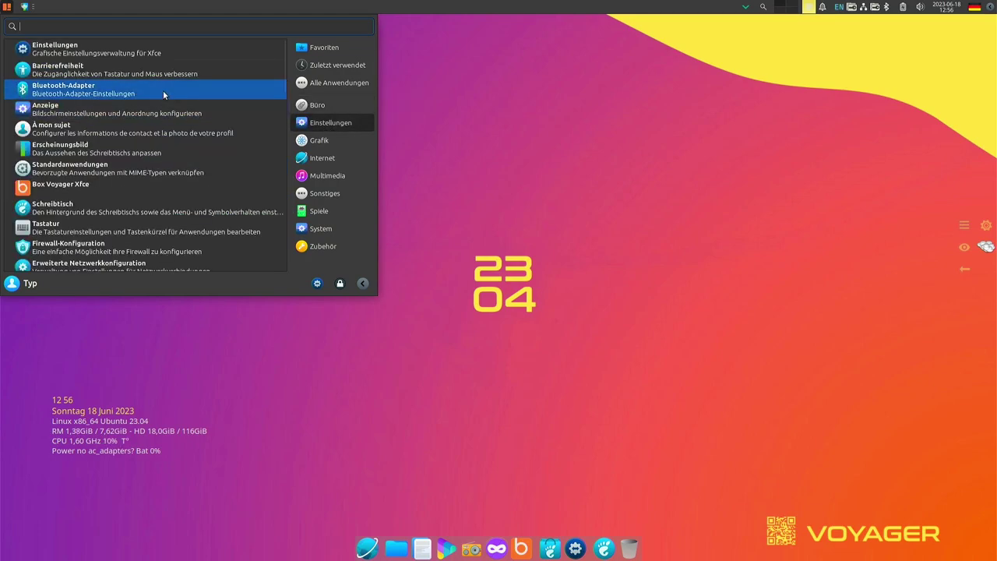